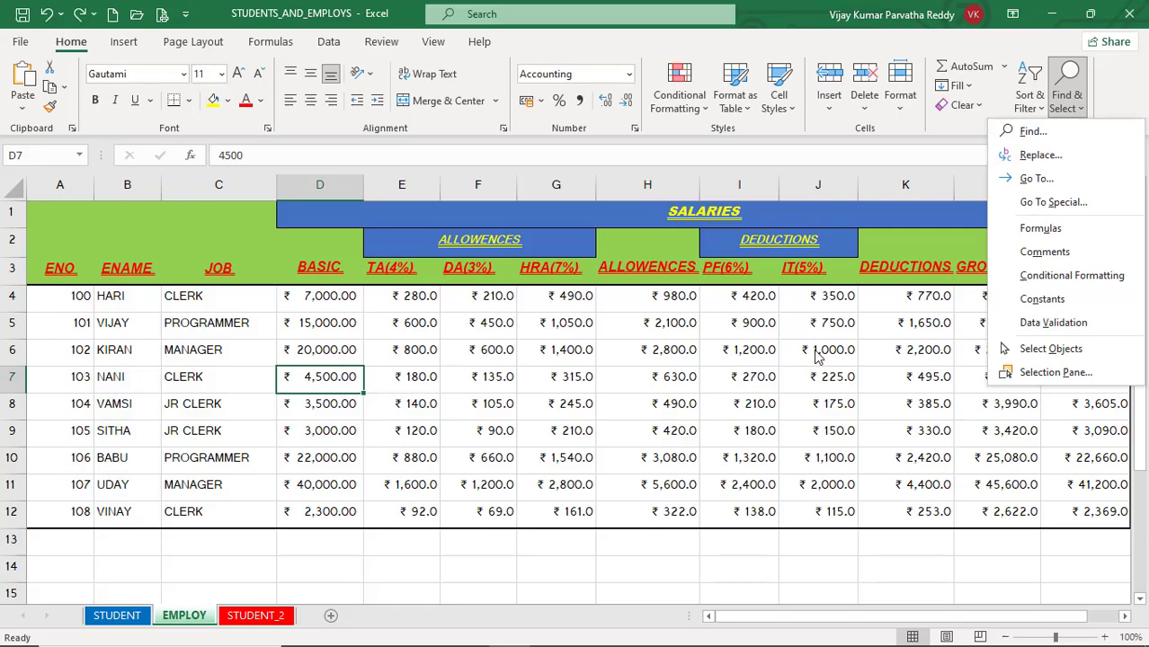
click(567, 359)
click(462, 349)
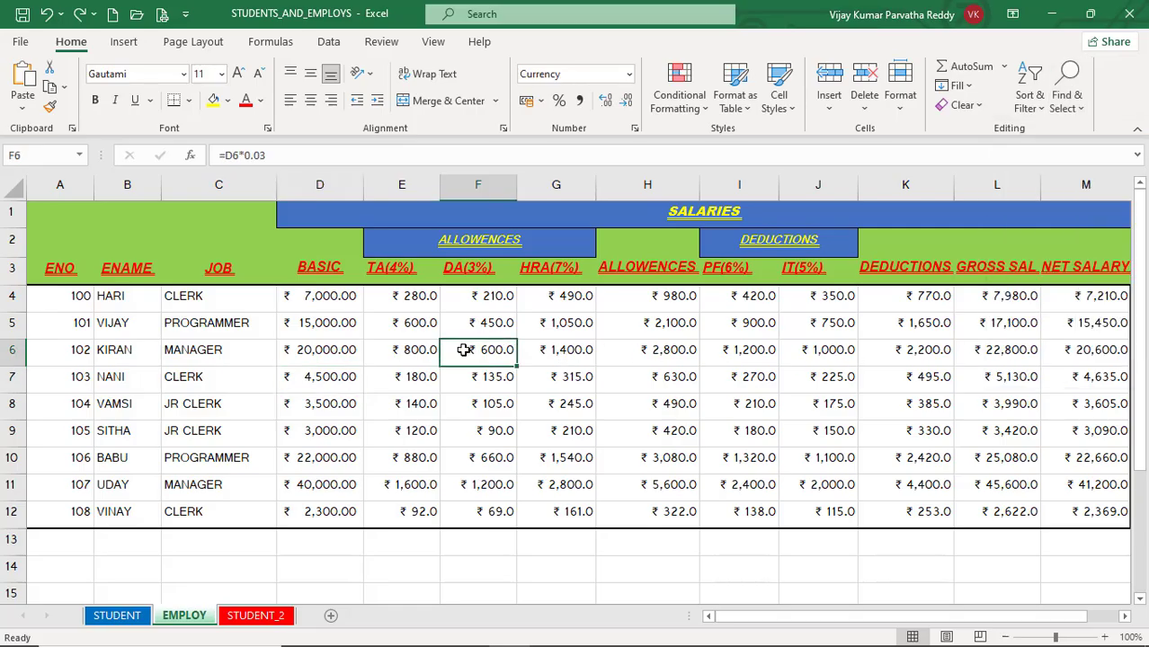
click(430, 344)
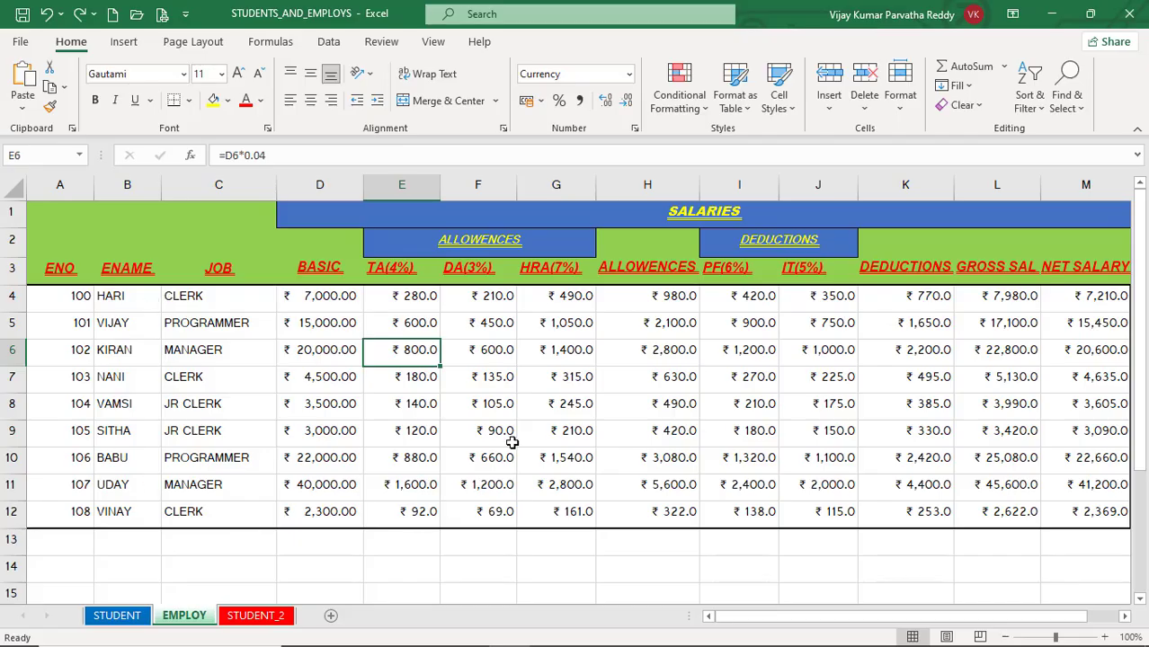
click(490, 407)
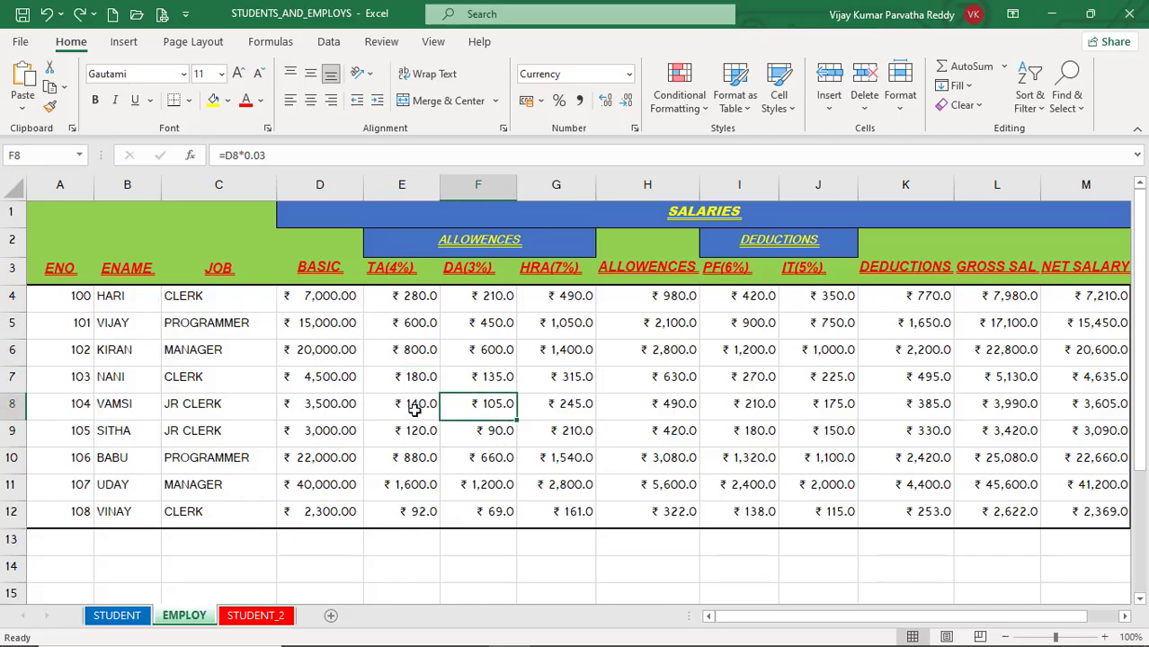
click(396, 406)
click(296, 379)
click(193, 349)
click(180, 298)
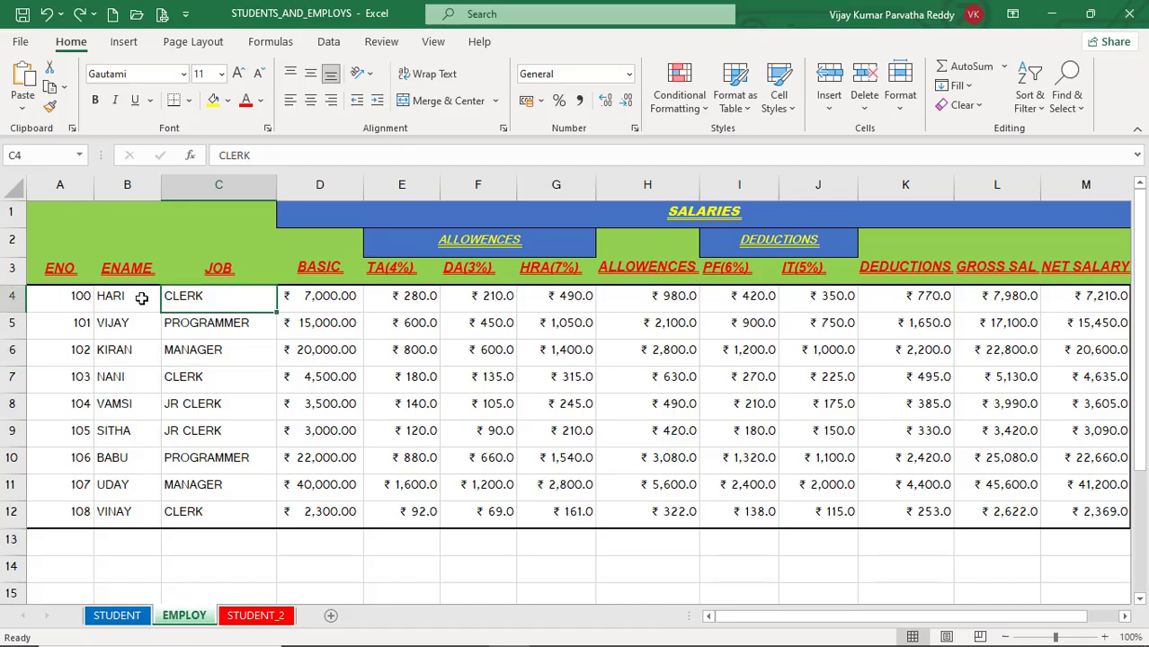
Step: Search the EMPLOY sheet for "clerk" and step through the first matches in the JOB column
click(1081, 106)
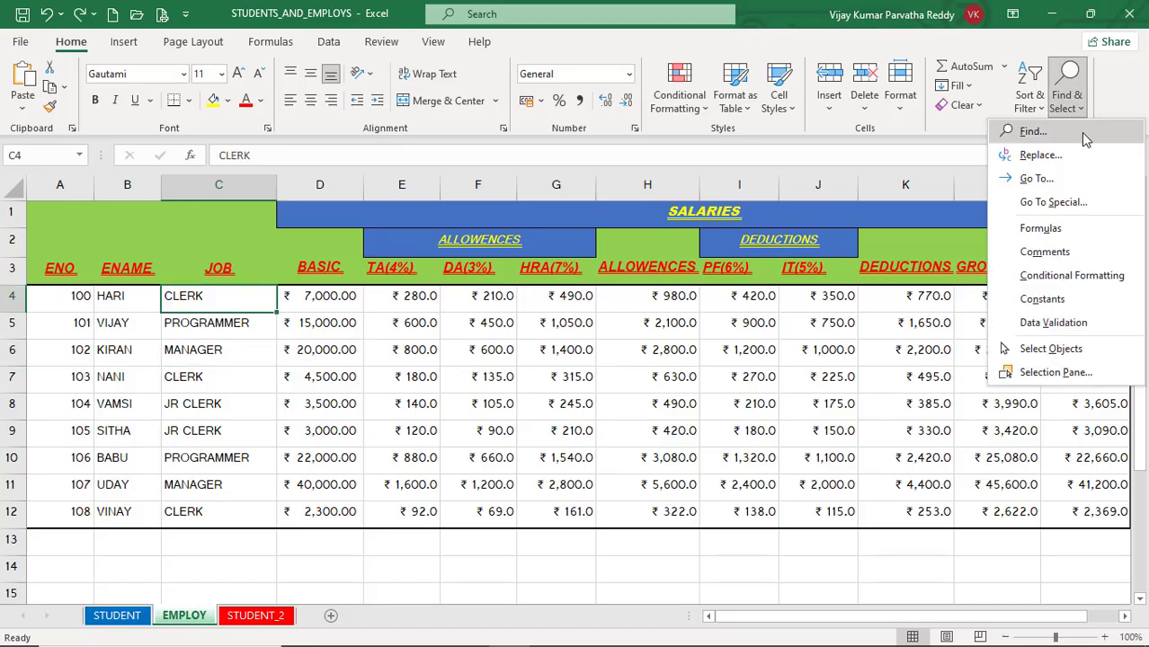
click(1034, 131)
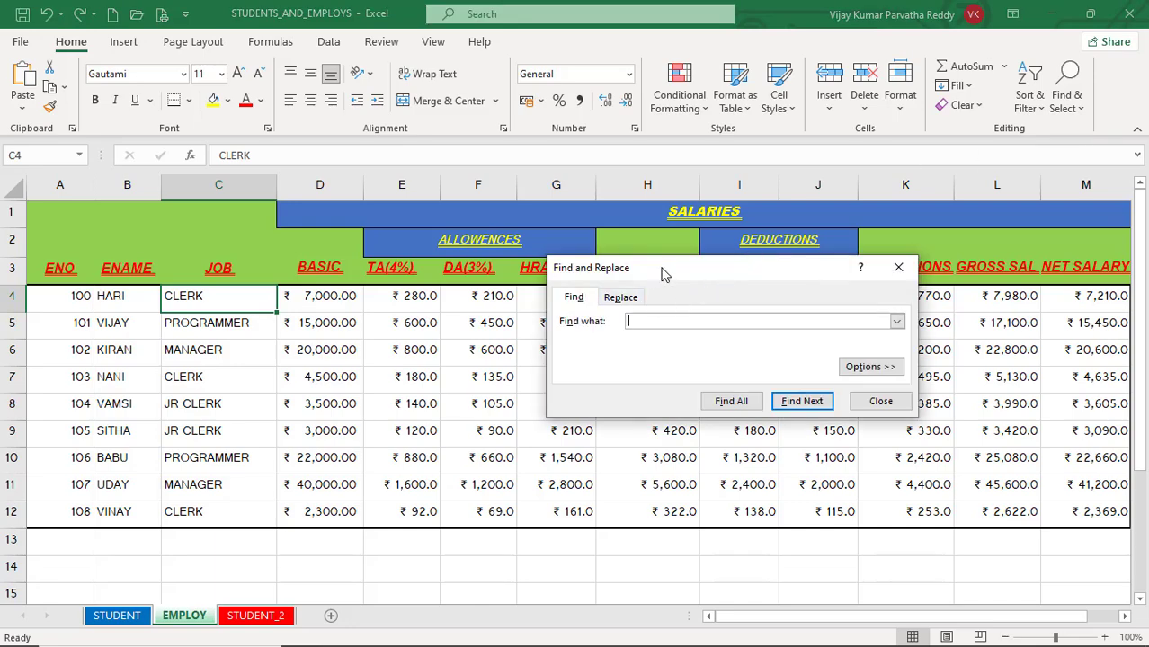
drag(663, 275, 717, 332)
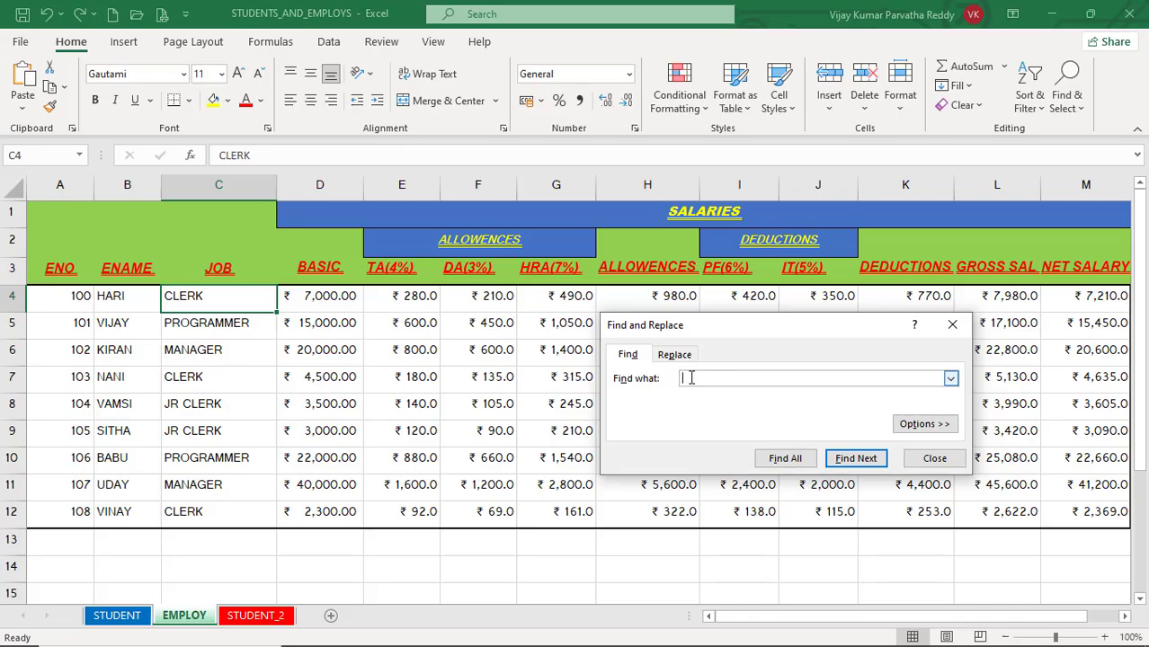
text(d)
click(845, 459)
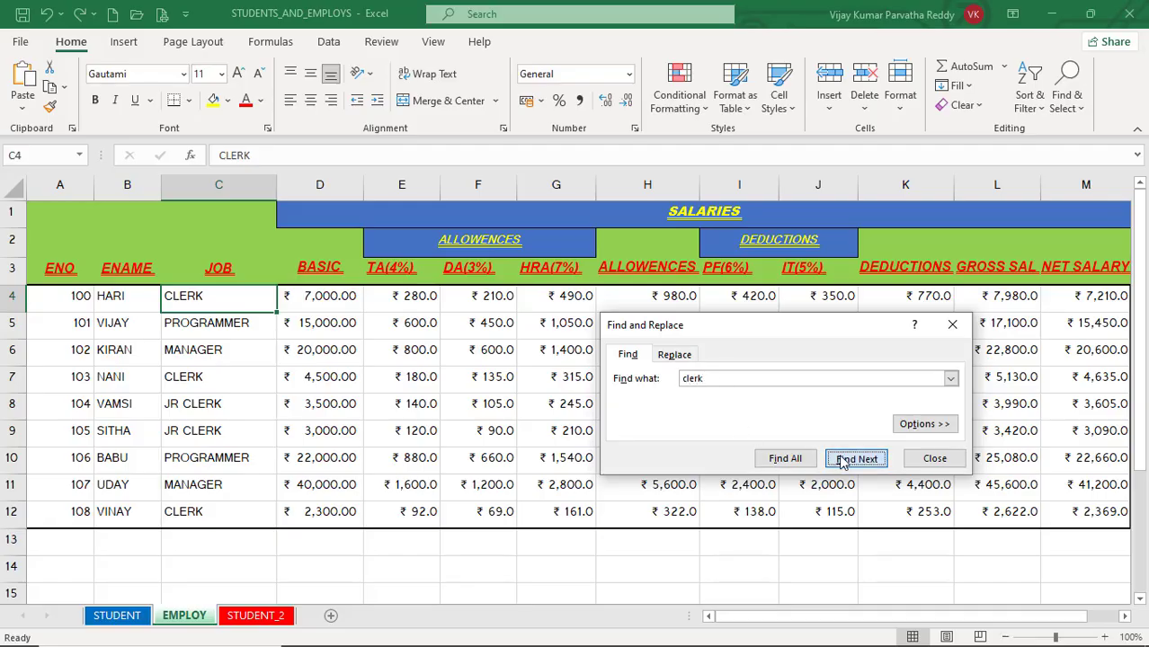
click(843, 460)
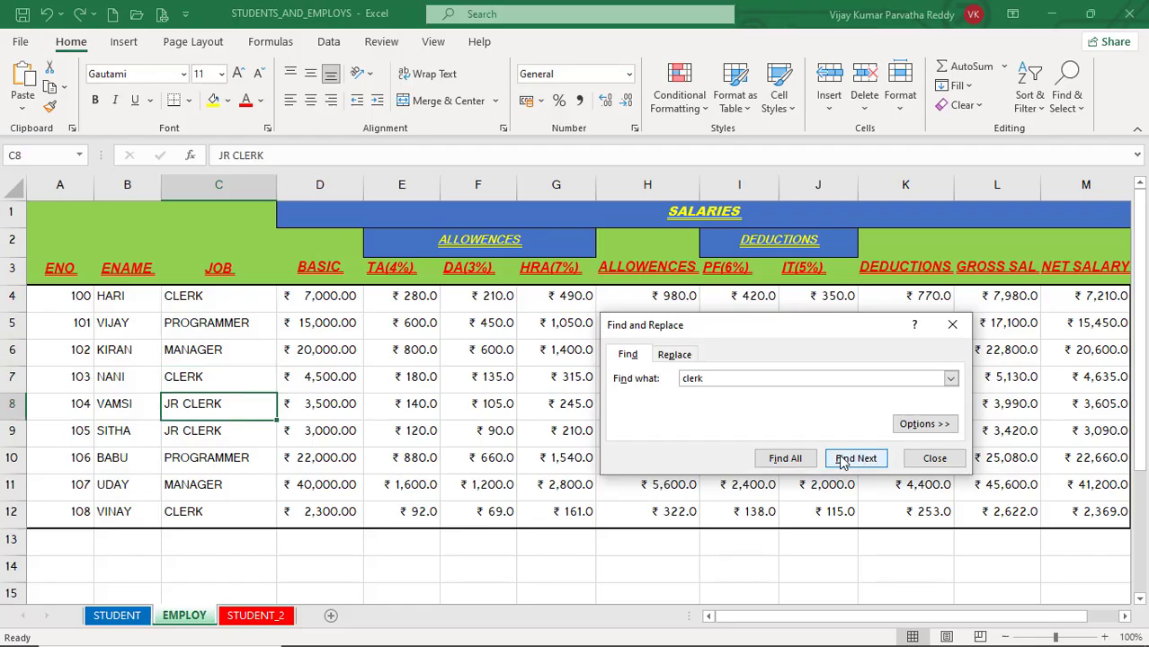
click(843, 460)
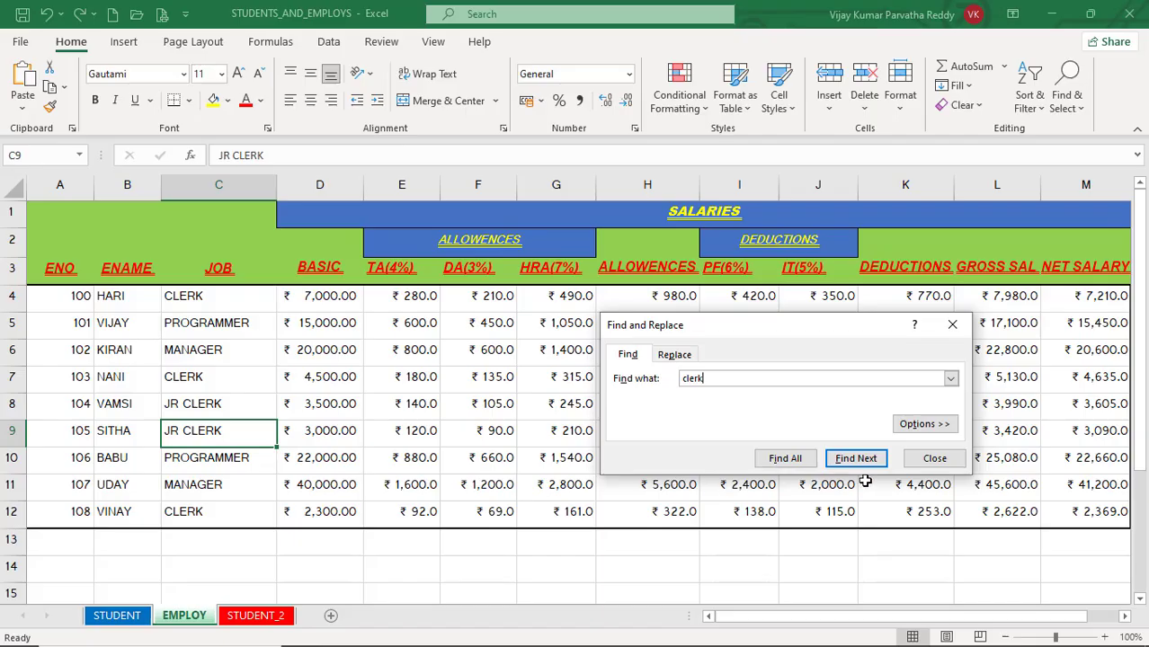
Step: Expand the search options, enable Match case and Match entire cell contents, and search for "clerk" again
click(924, 424)
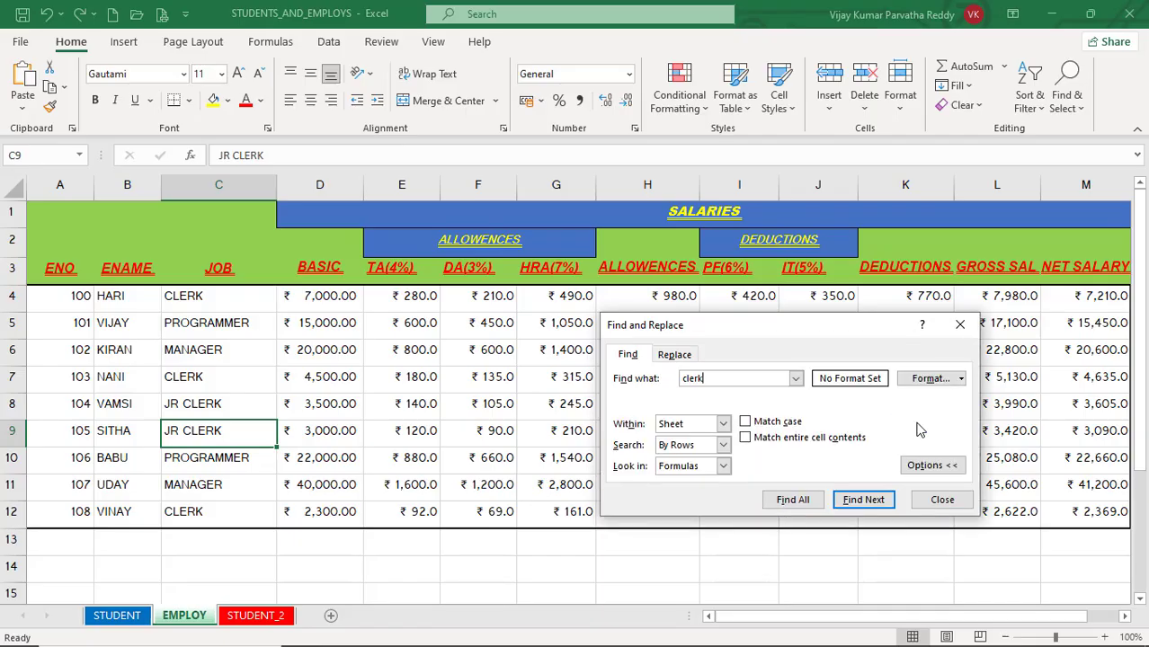
click(747, 422)
click(746, 439)
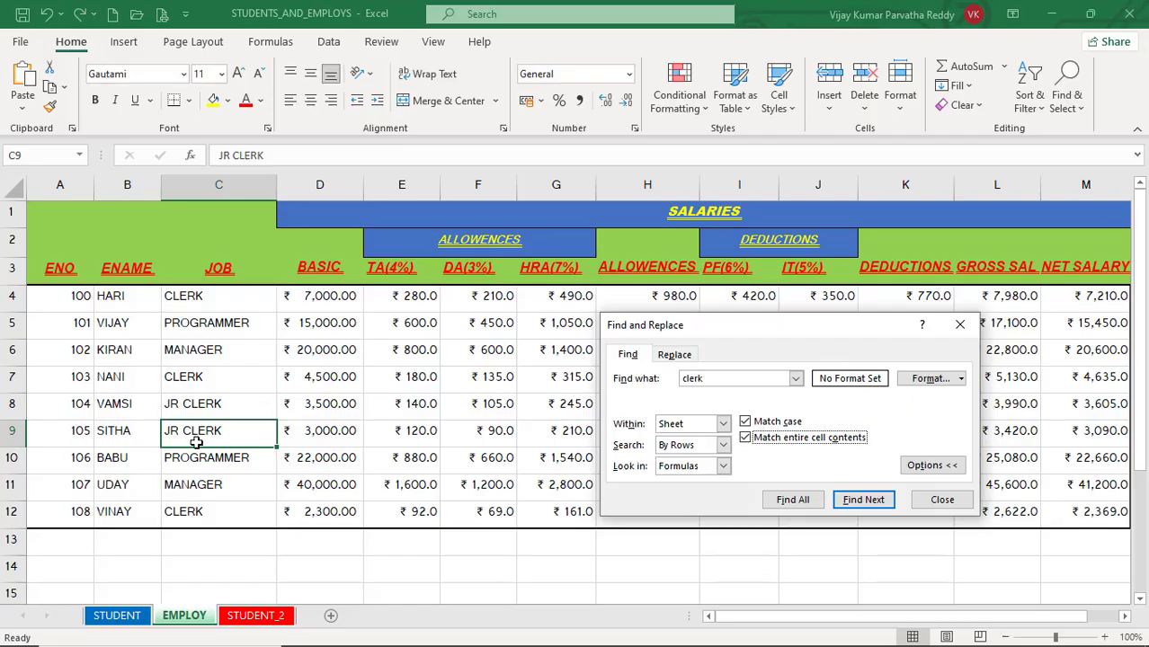
click(879, 506)
click(579, 383)
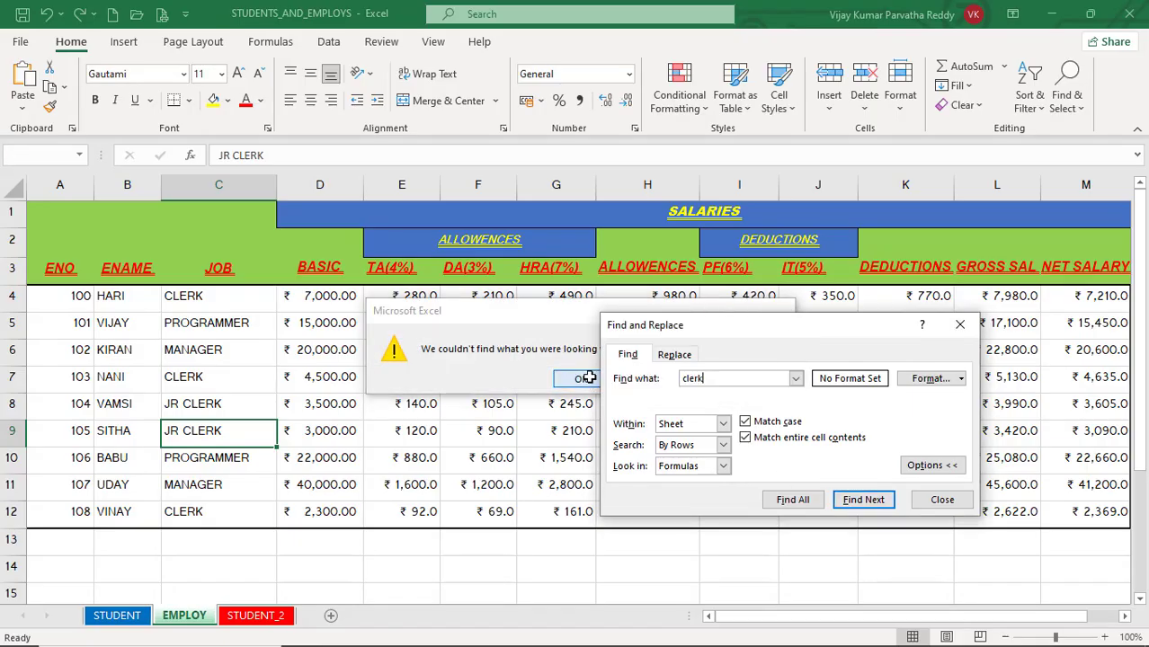
click(856, 500)
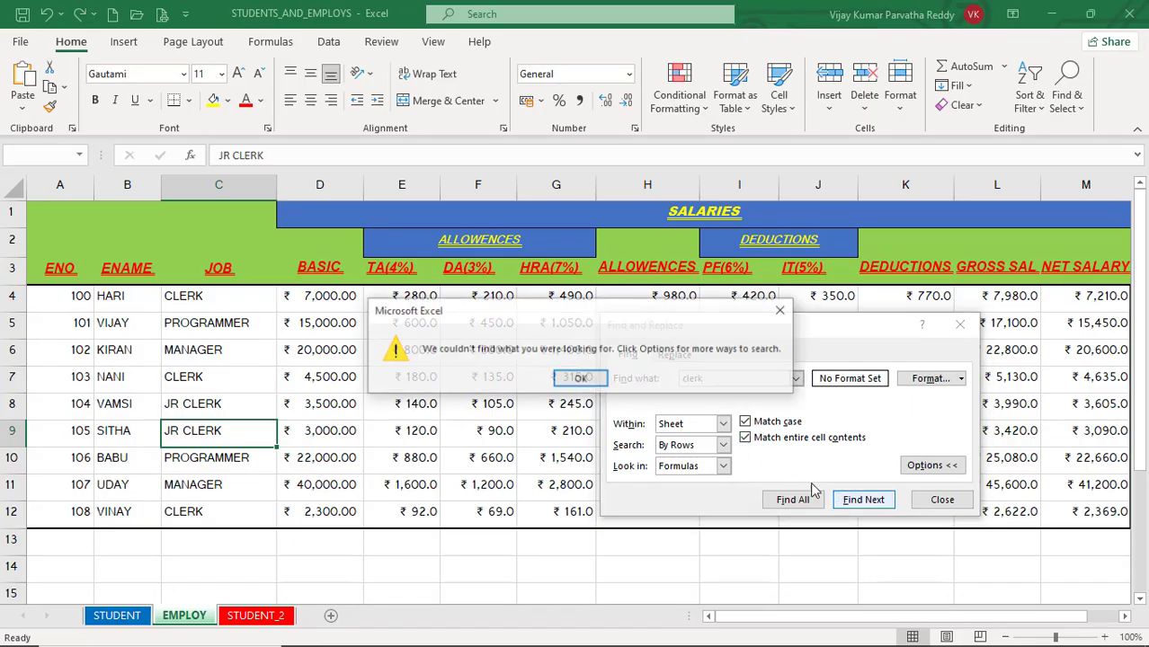
click(580, 377)
Step: Disable Match case and step through the cells whose entire contents match "clerk"
click(744, 421)
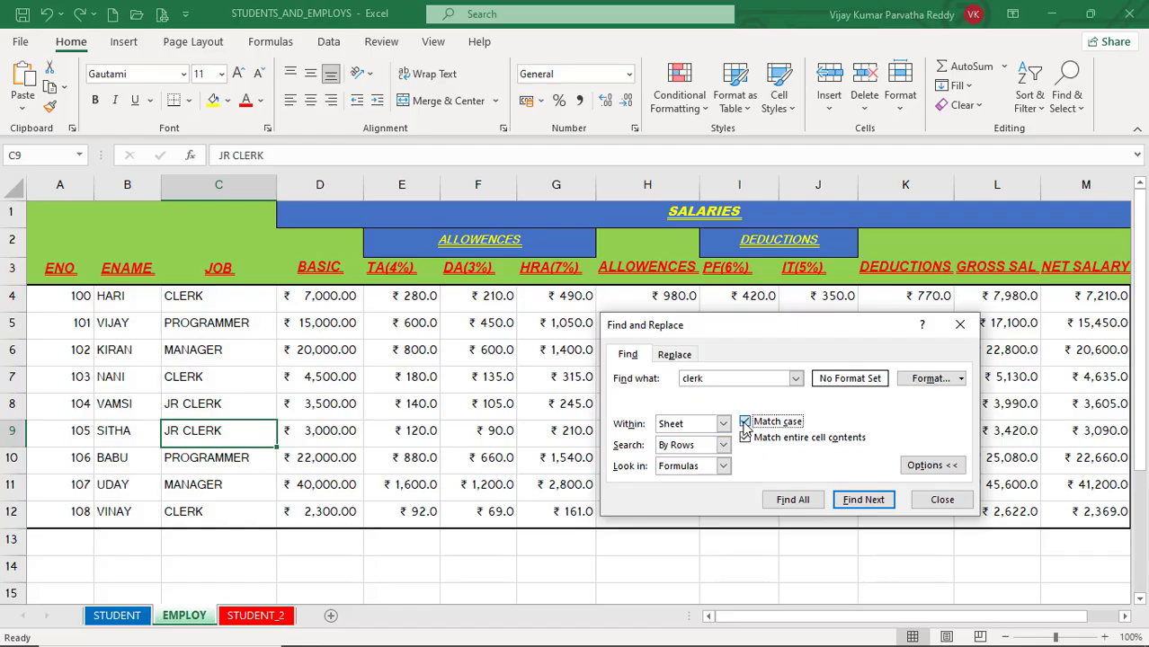
click(865, 501)
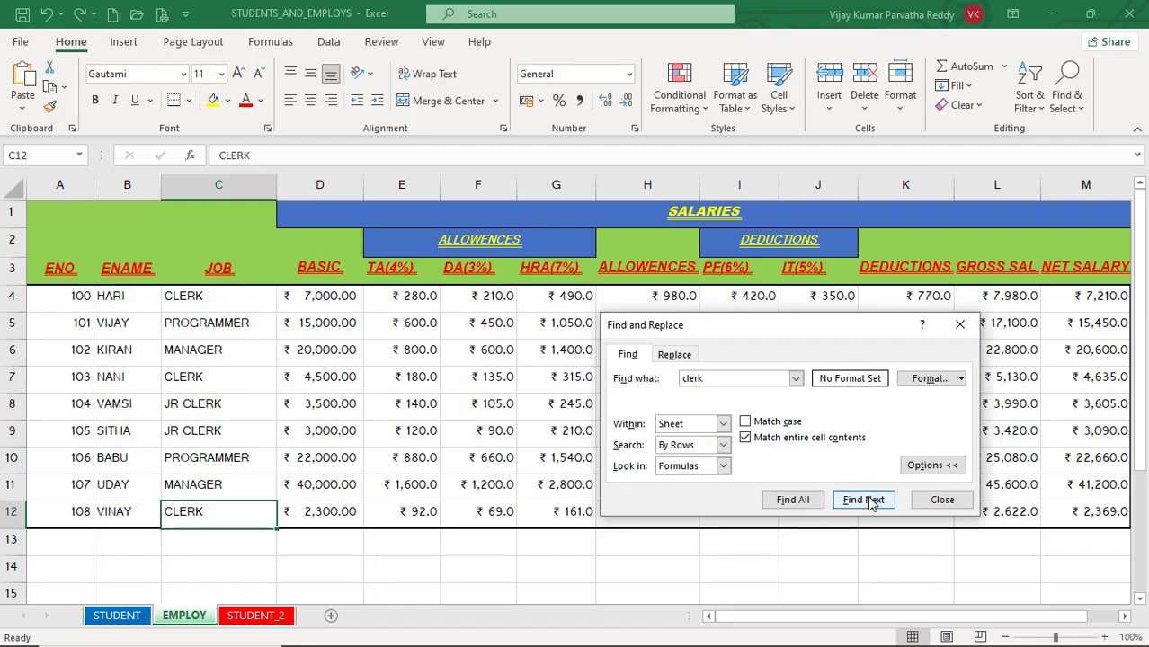
click(865, 501)
click(864, 501)
click(865, 501)
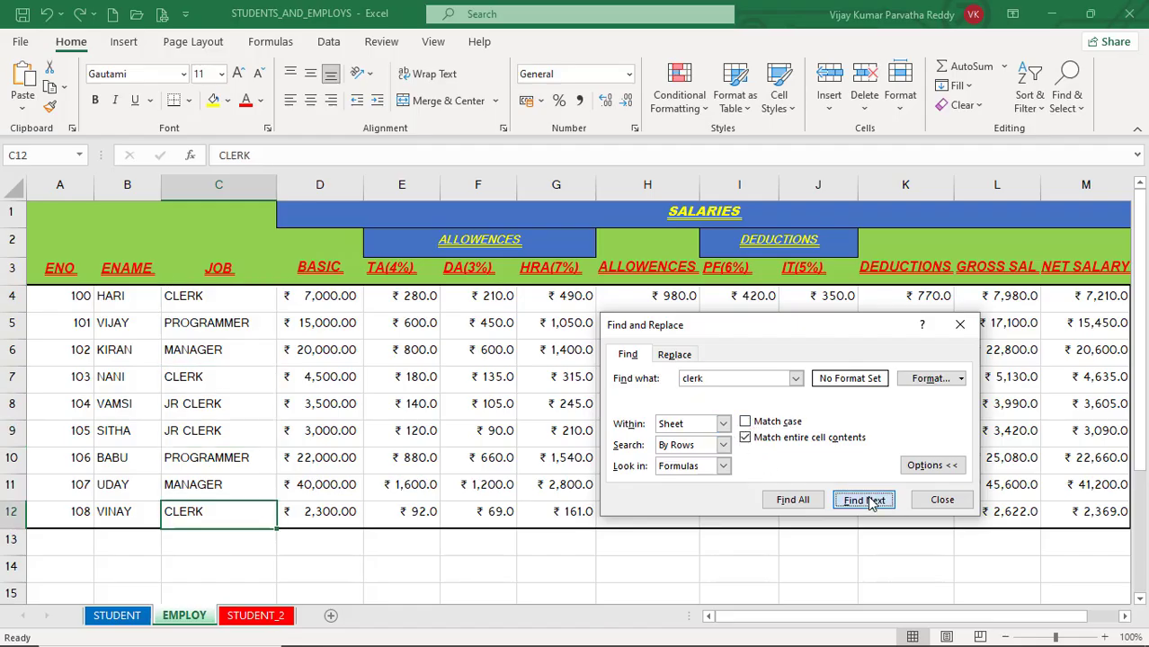
click(865, 500)
click(865, 501)
click(865, 500)
click(865, 500)
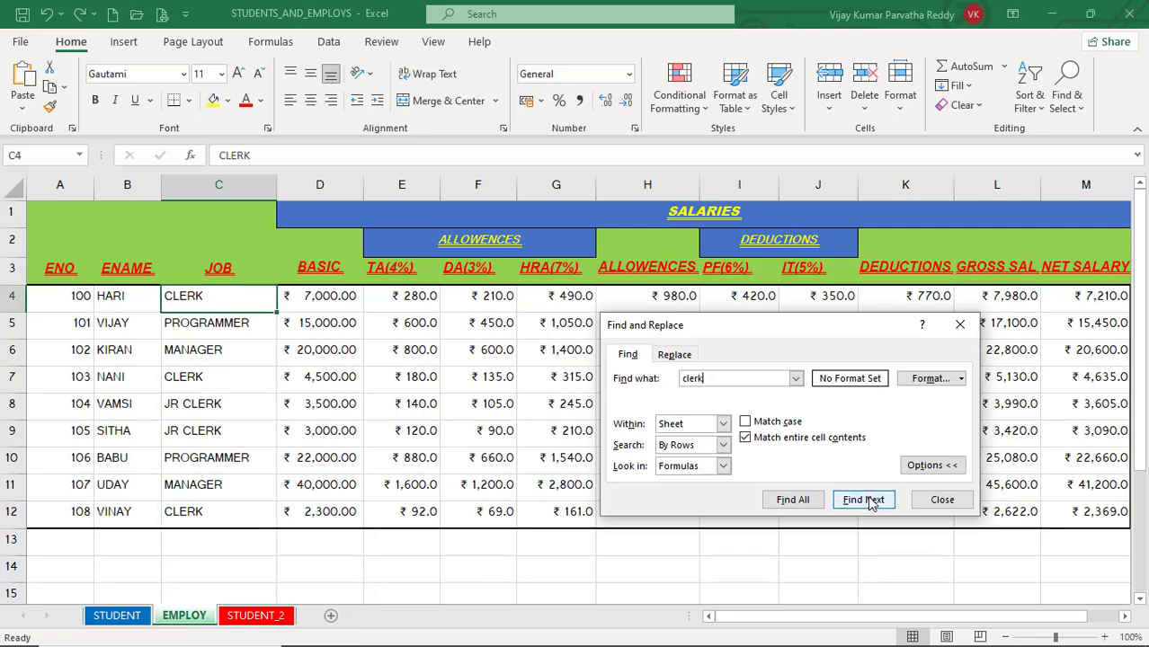
Step: Disable Match entire cell contents and step through the "clerk" matches again
click(745, 438)
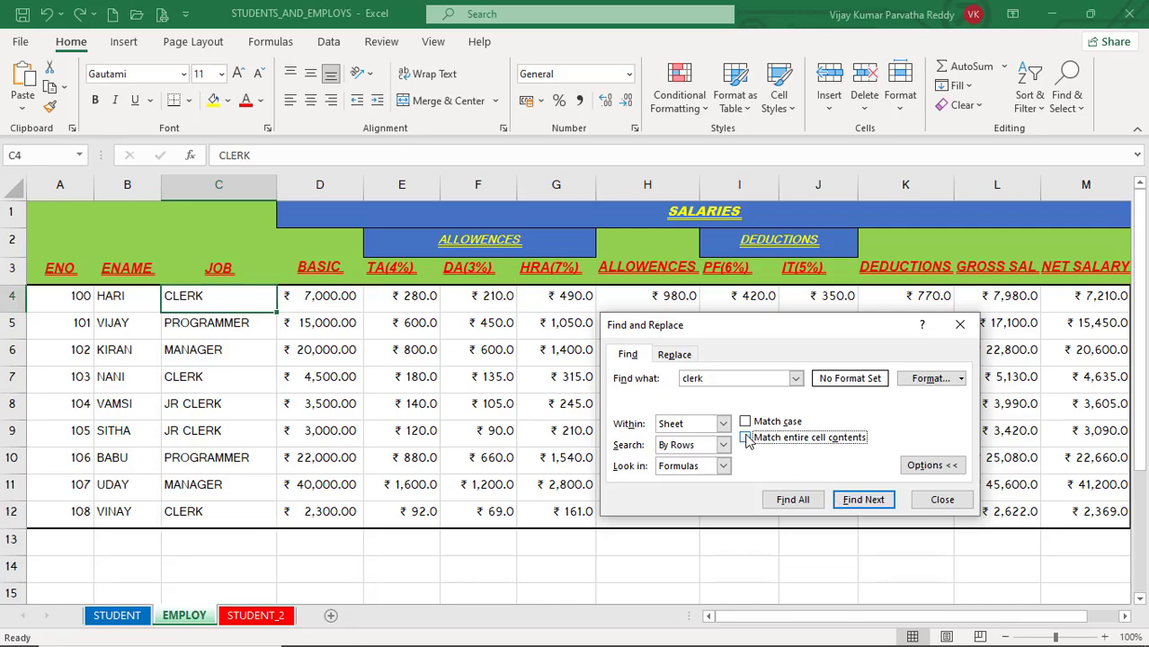
click(862, 501)
click(865, 503)
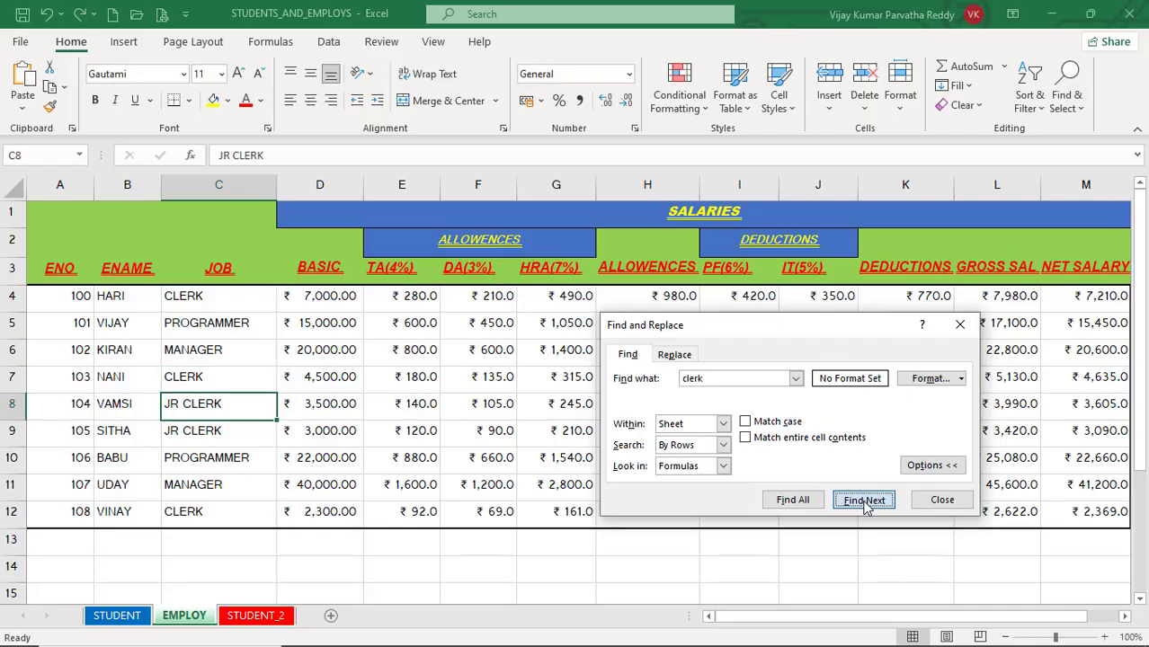
click(865, 503)
click(864, 503)
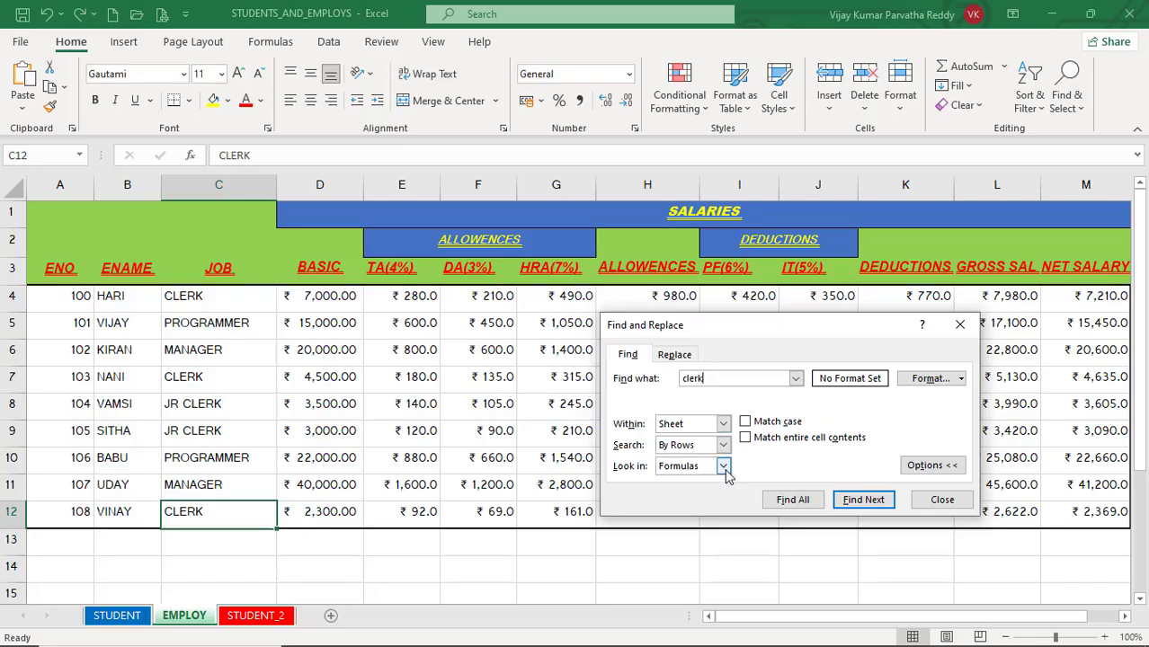
Step: Set up a replacement on the EMPLOY sheet that finds "jr clerk" and replaces it with "SR CLERK"
click(676, 356)
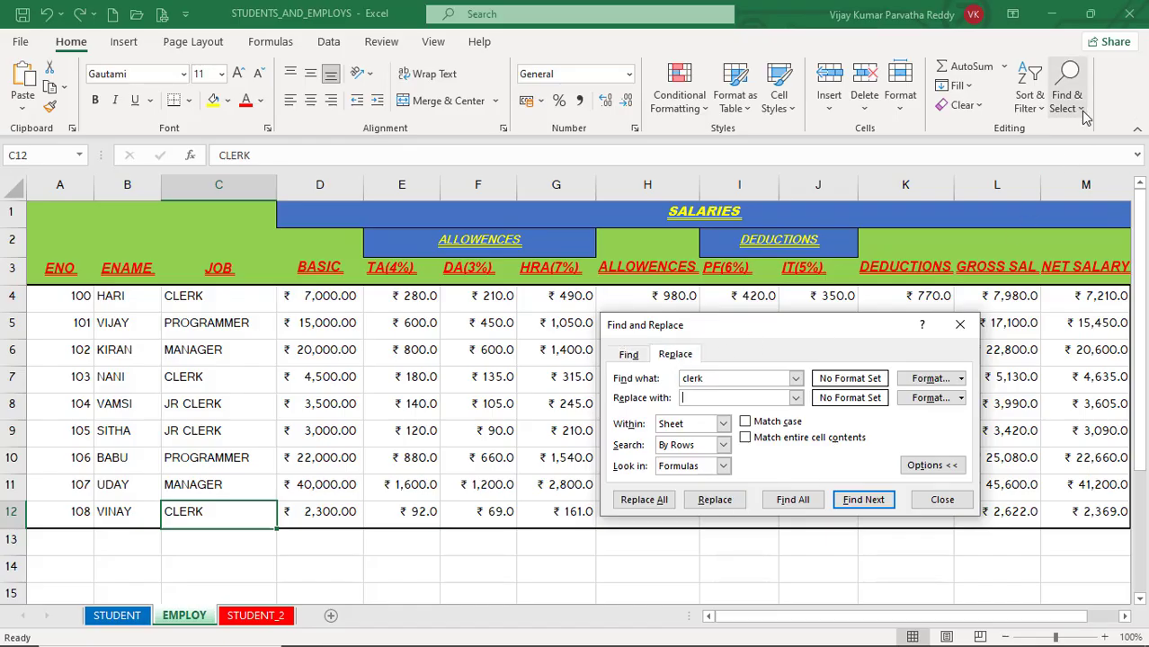
click(960, 326)
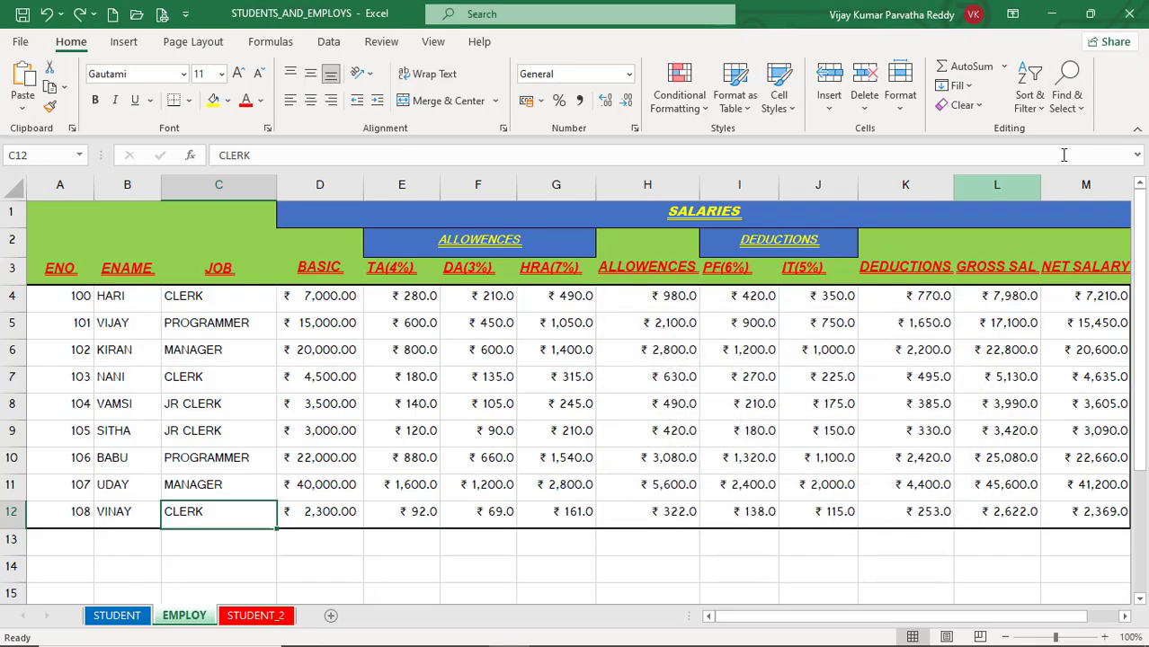
click(1079, 109)
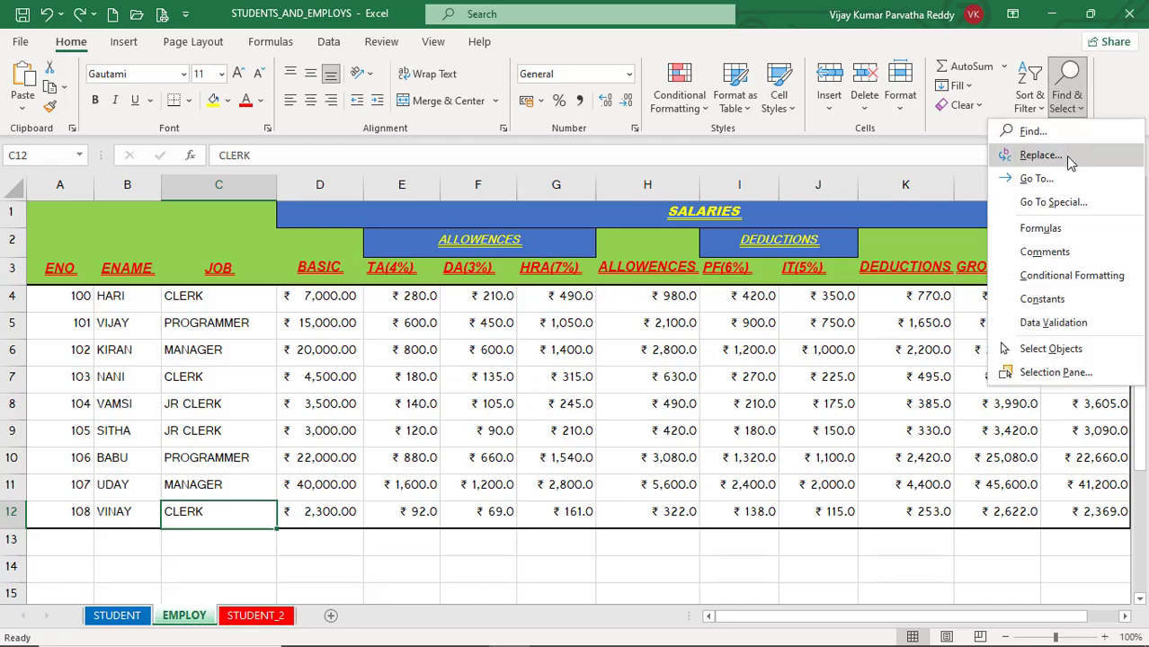
click(1038, 154)
click(628, 374)
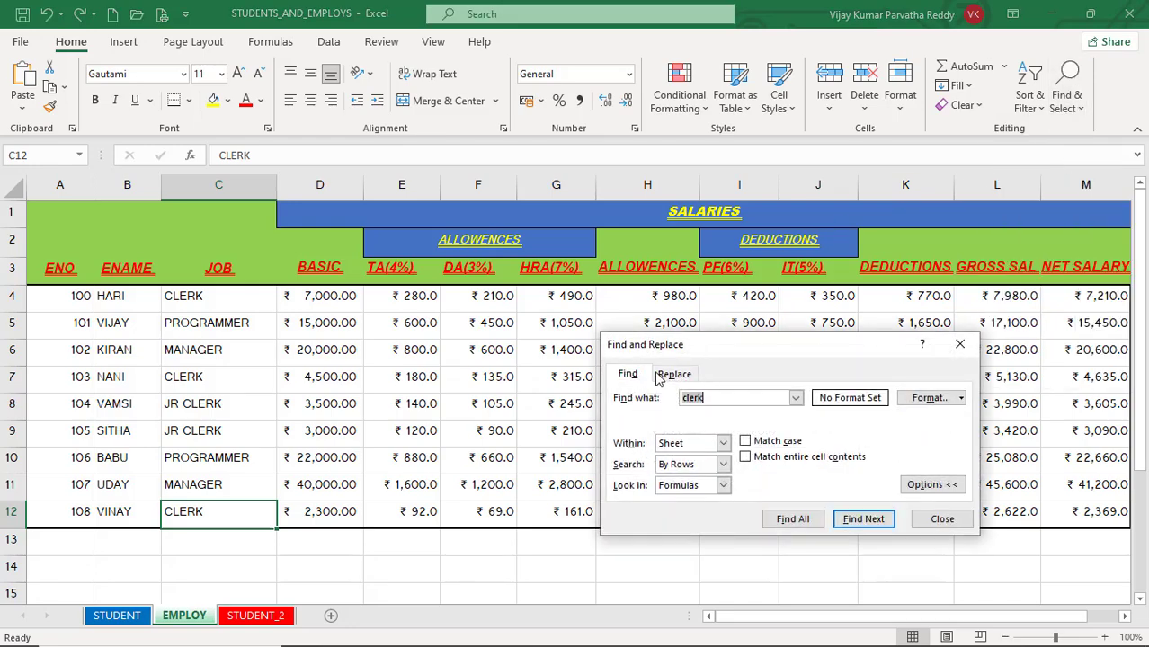
click(672, 374)
click(629, 376)
click(673, 375)
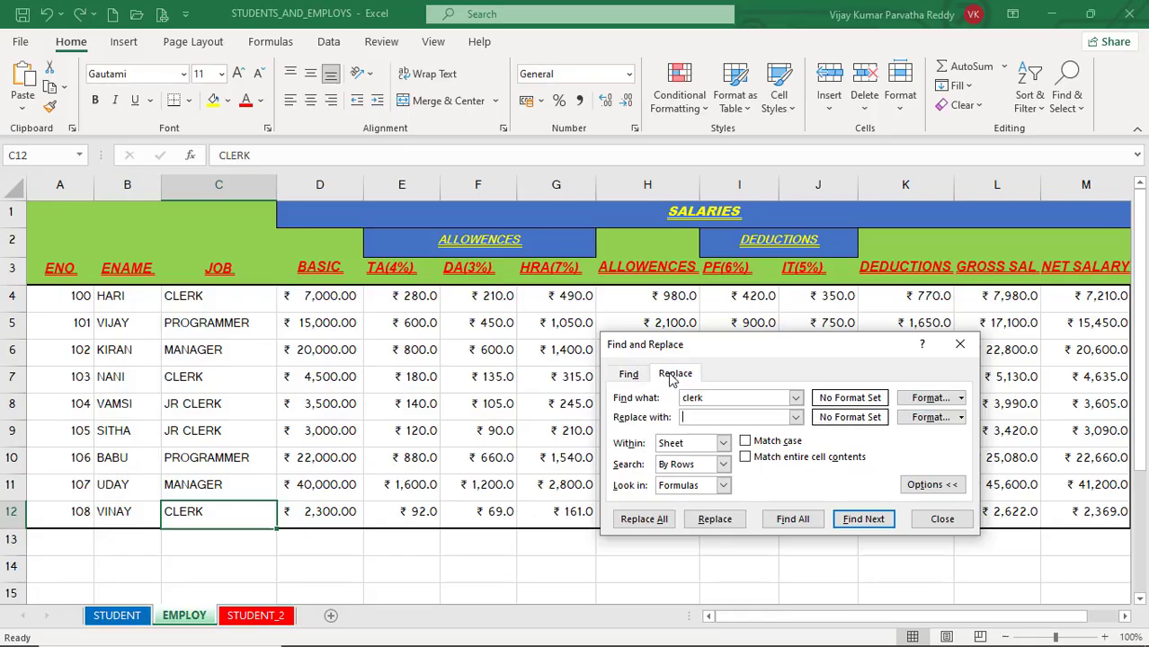
drag(677, 344, 559, 320)
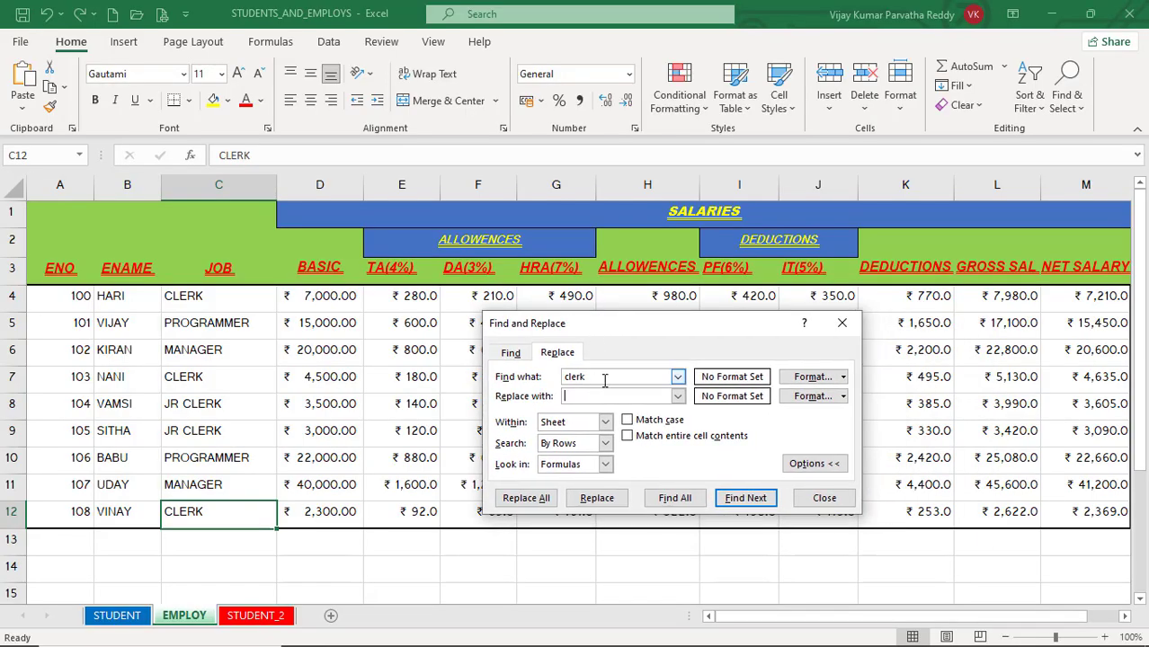
click(604, 396)
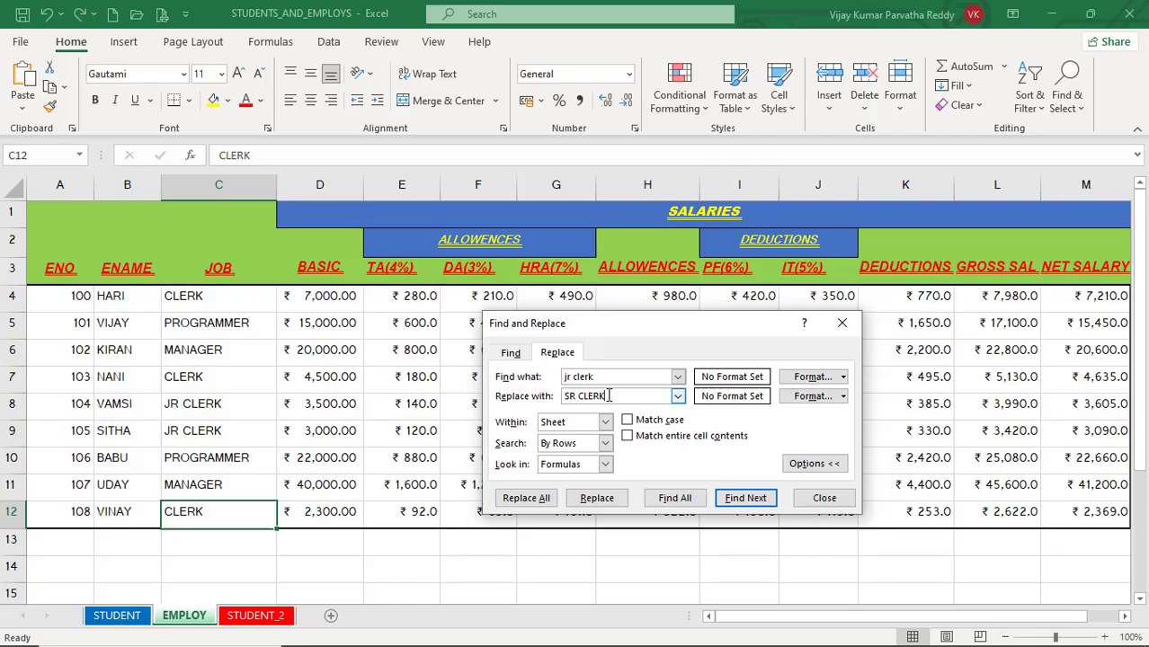
Step: Replace the JR CLERK entry in C8 individually and all remaining matches at once, and close the dialog
click(732, 500)
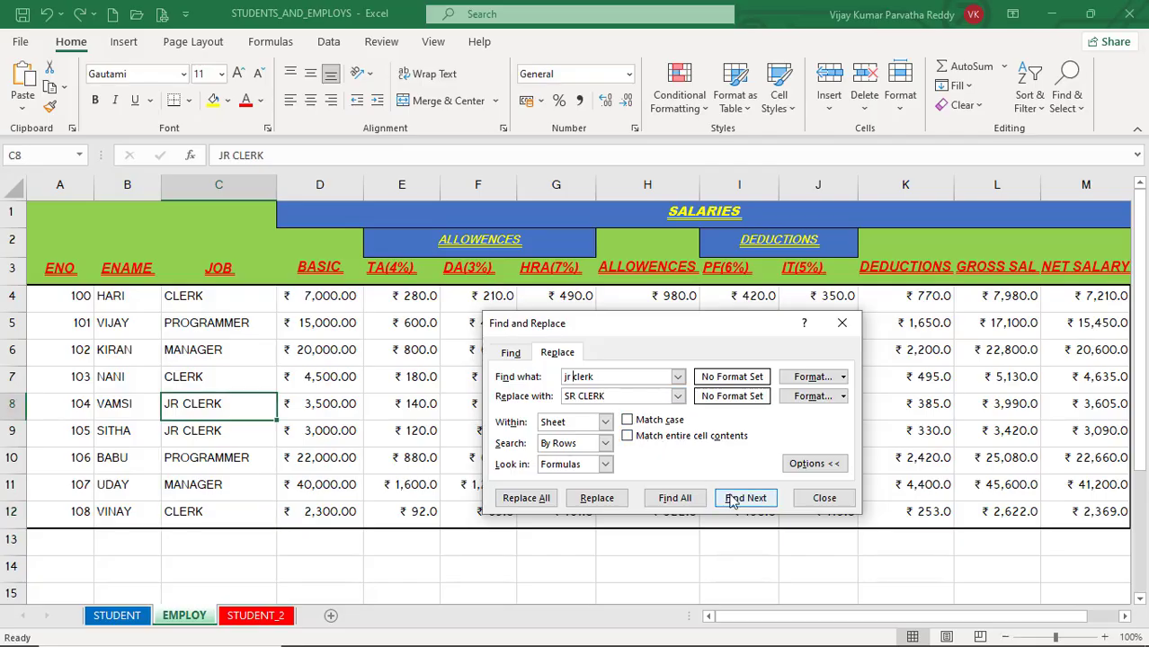
click(594, 503)
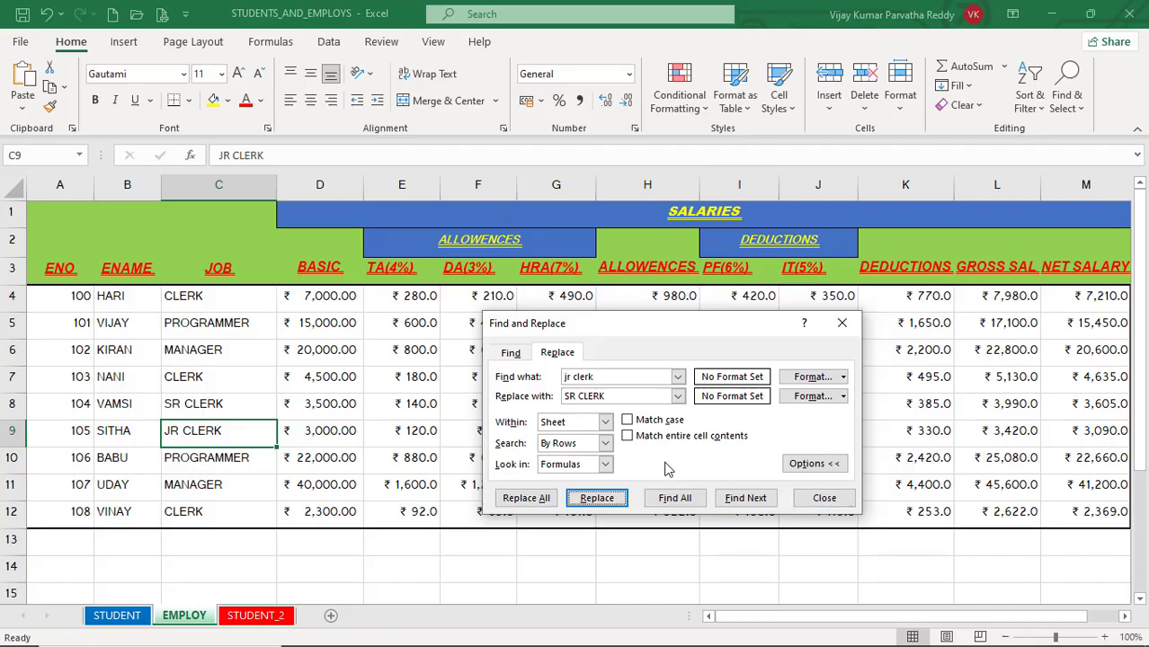
click(530, 500)
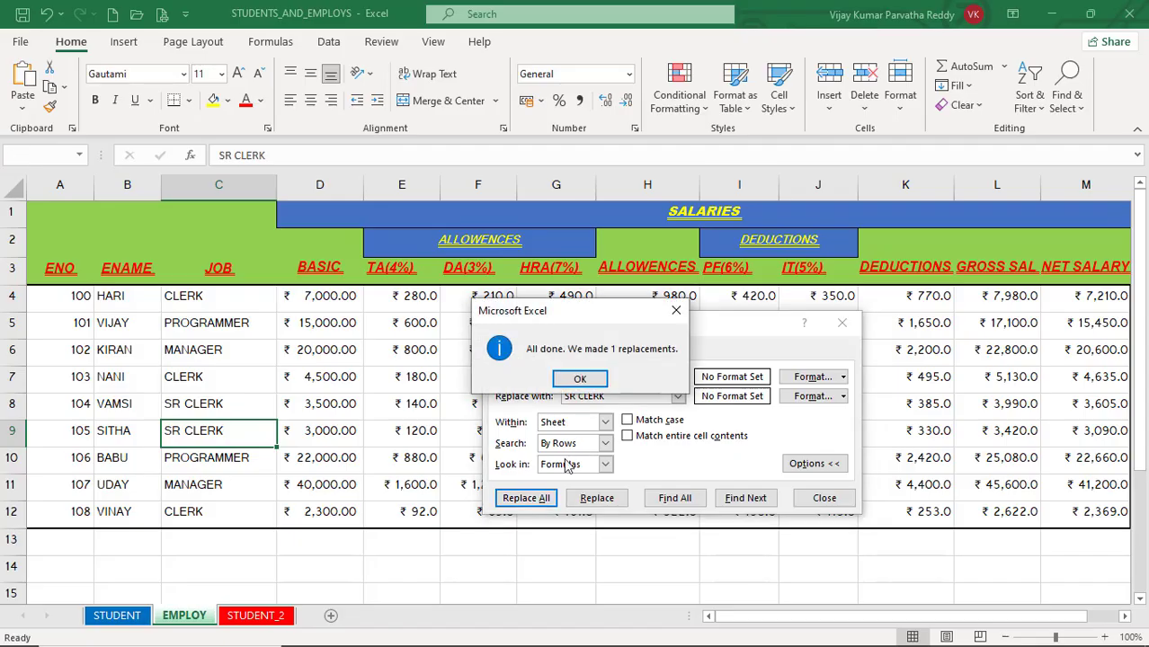
click(580, 379)
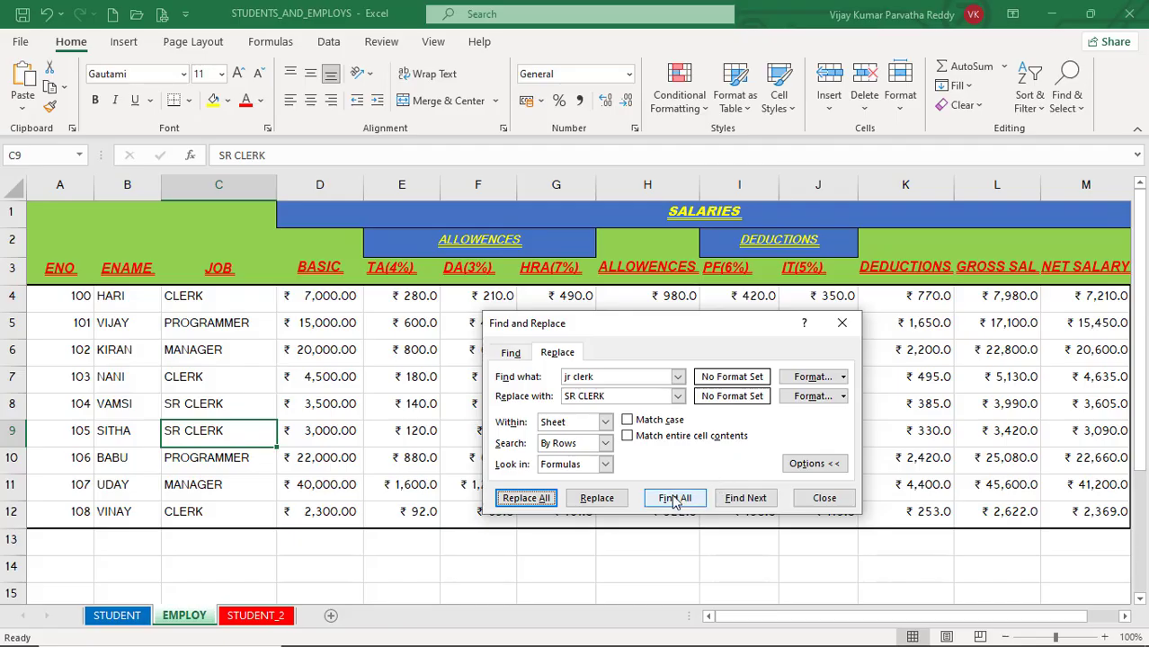
click(824, 500)
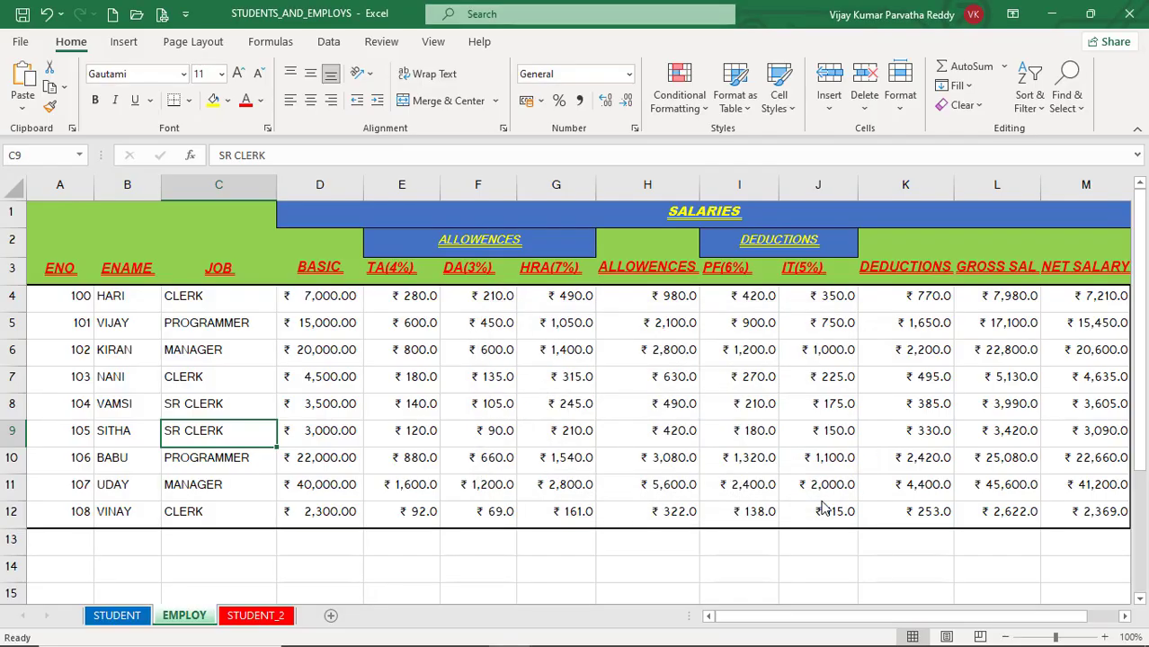
Step: Jump to cell K10 on the EMPLOY sheet with the Go To command
click(1082, 112)
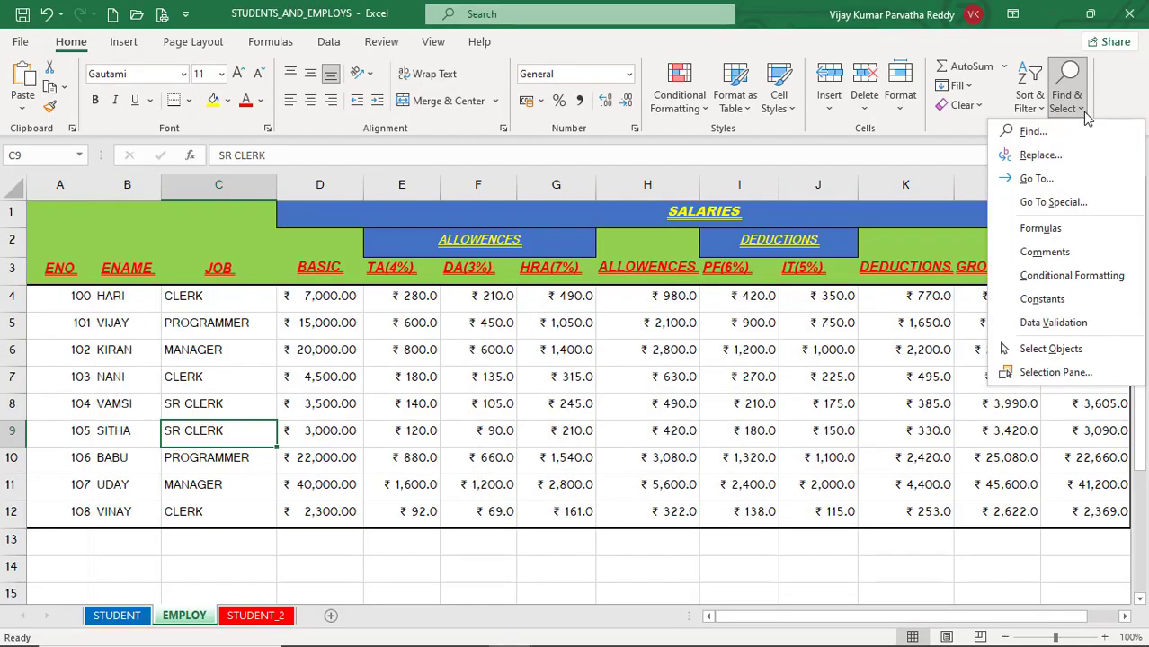
click(1070, 180)
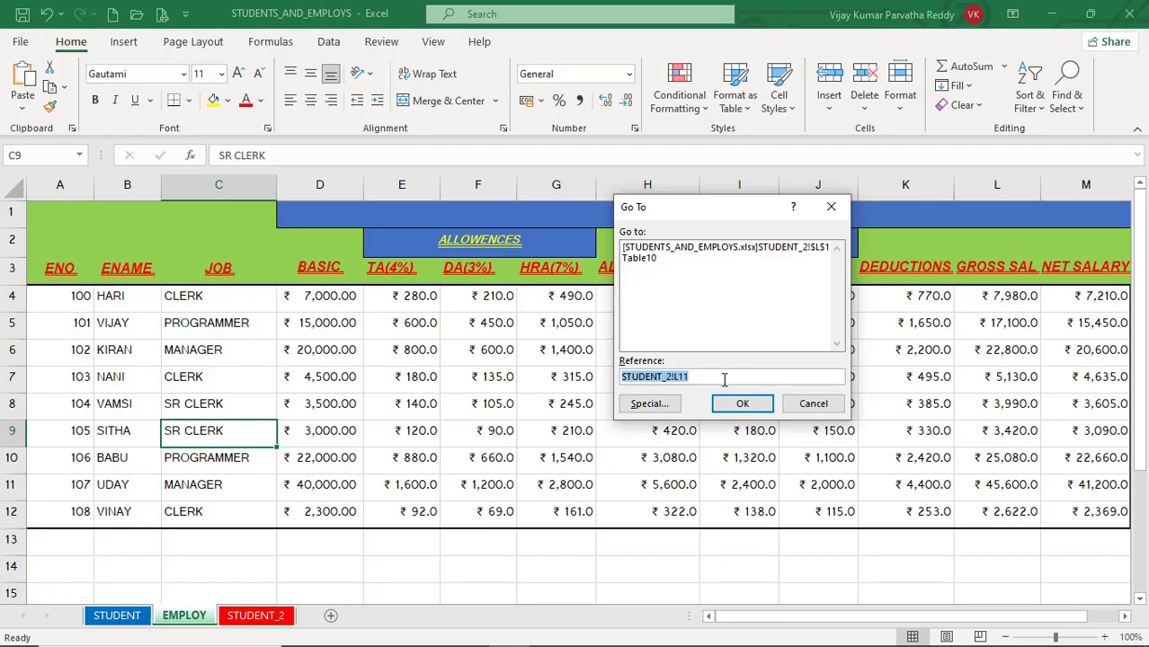
key(BackSpace)
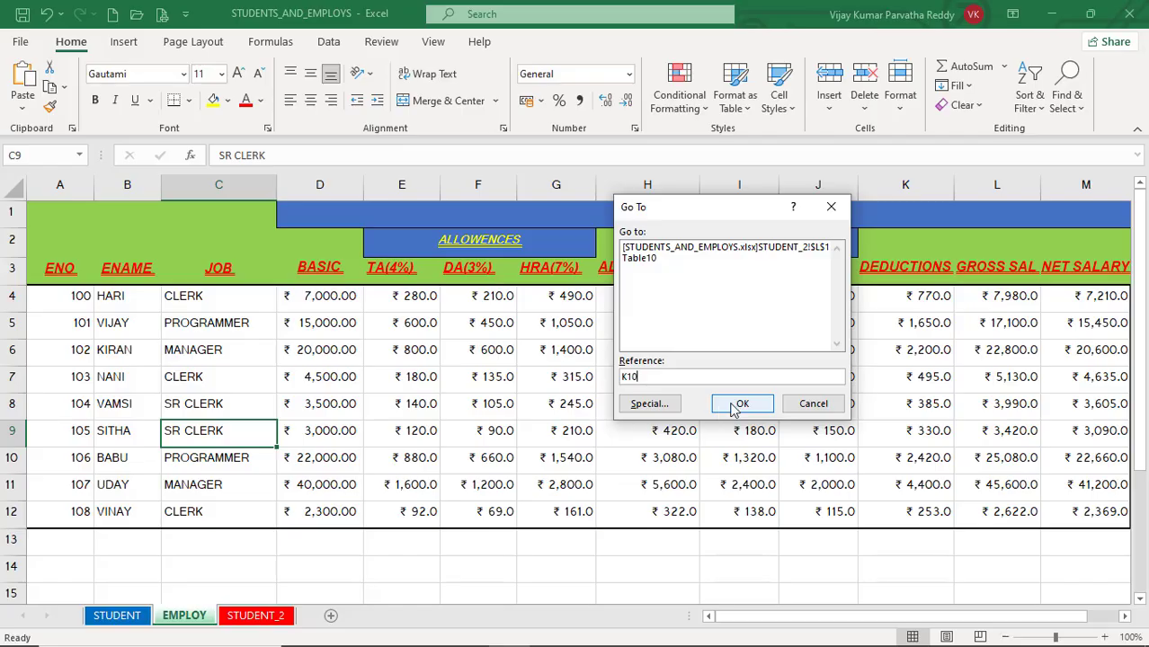
click(737, 405)
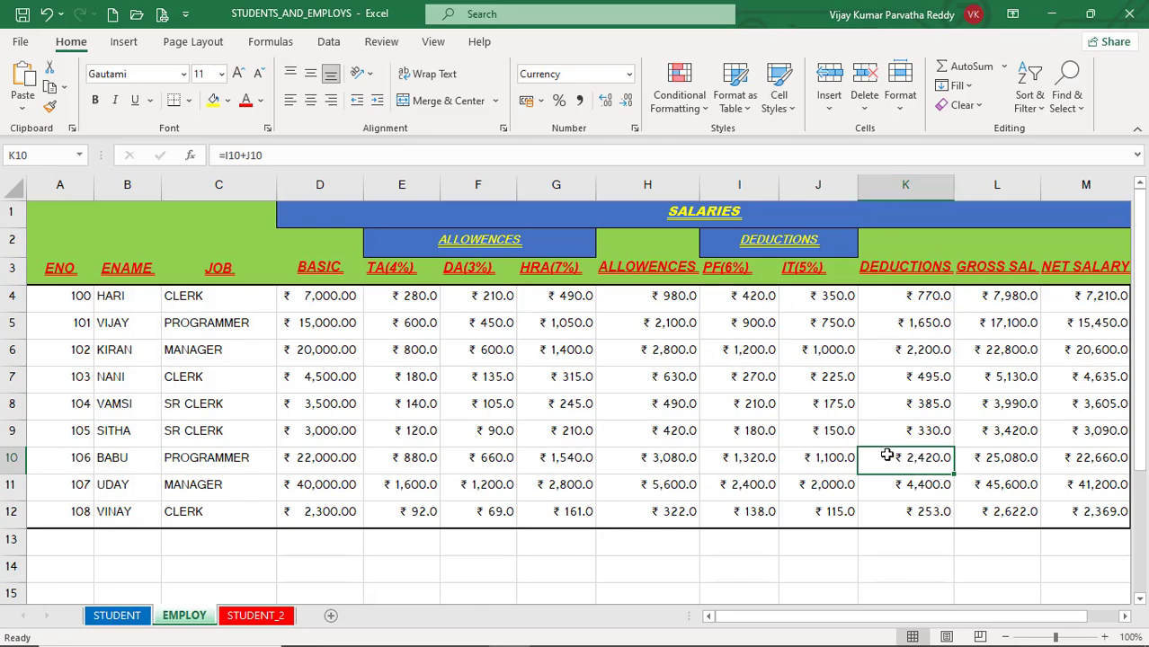
Step: Examine the Go To Special options, opened through the Go To dialog and also directly, and cancel without selecting anything
click(1079, 106)
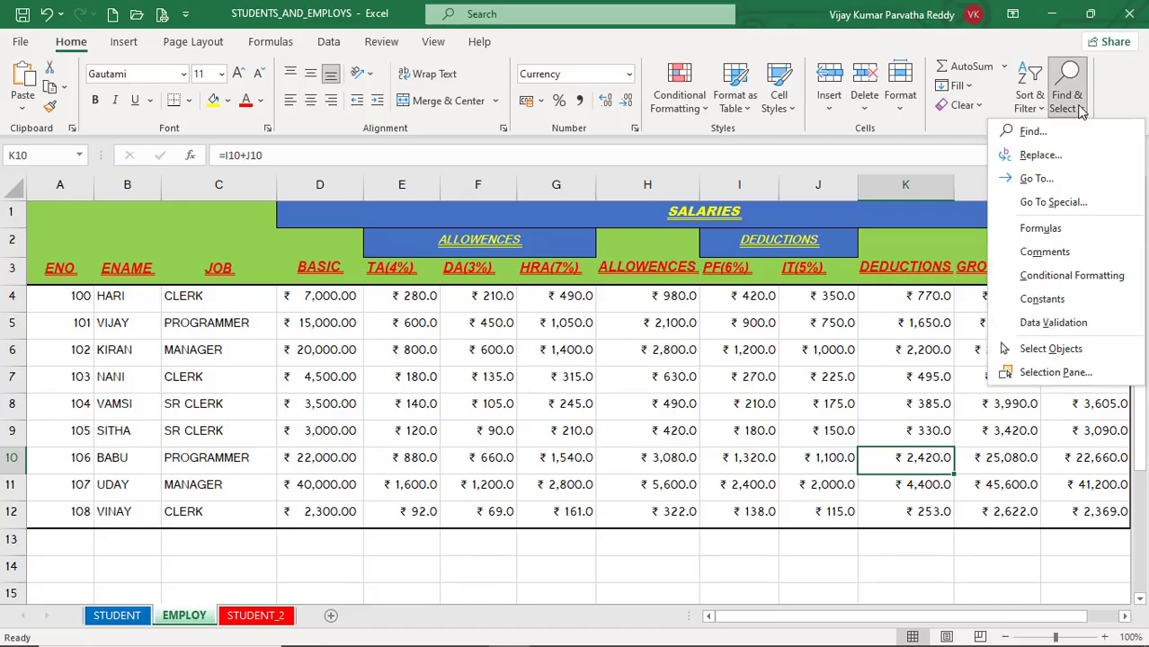
click(1043, 178)
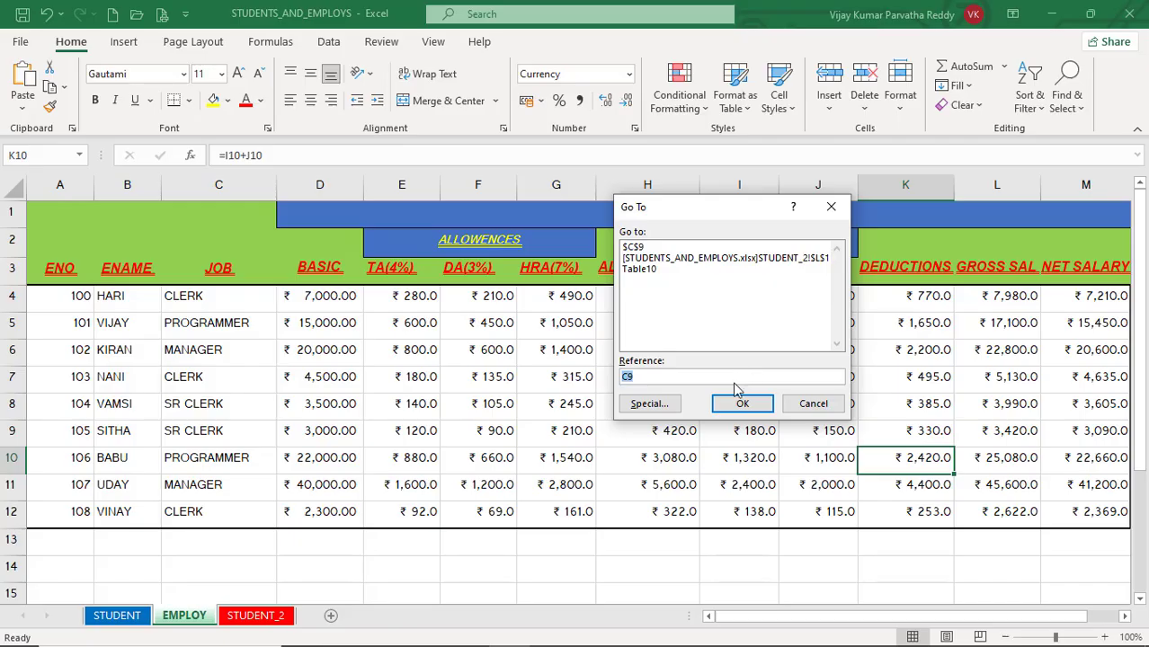
click(661, 405)
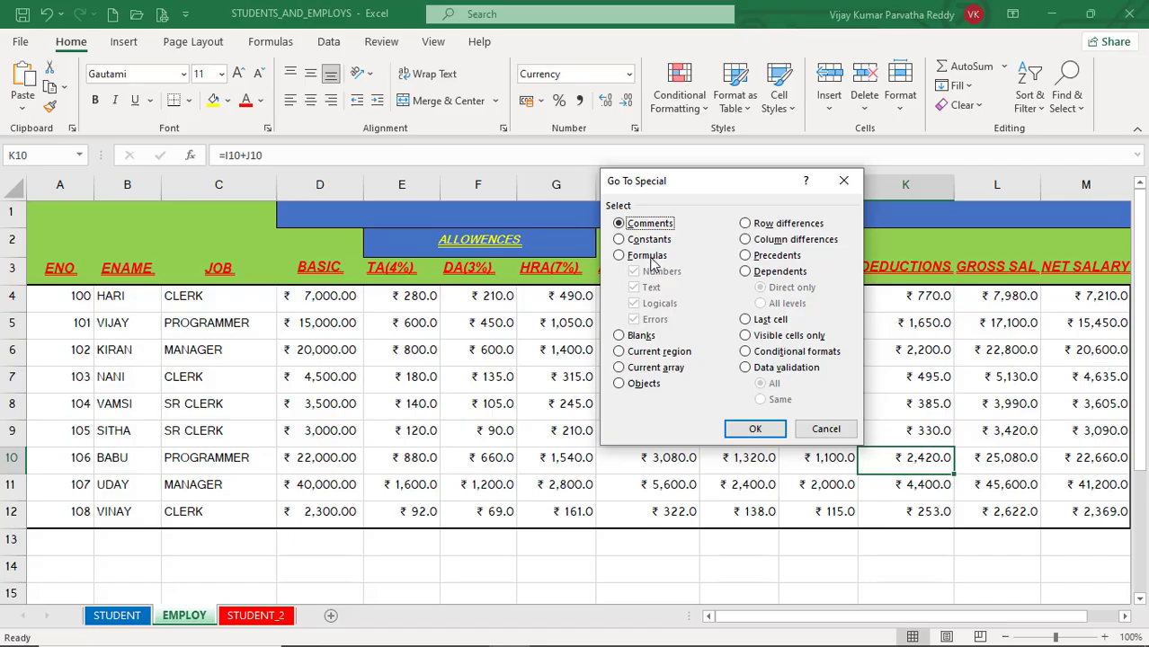
click(825, 430)
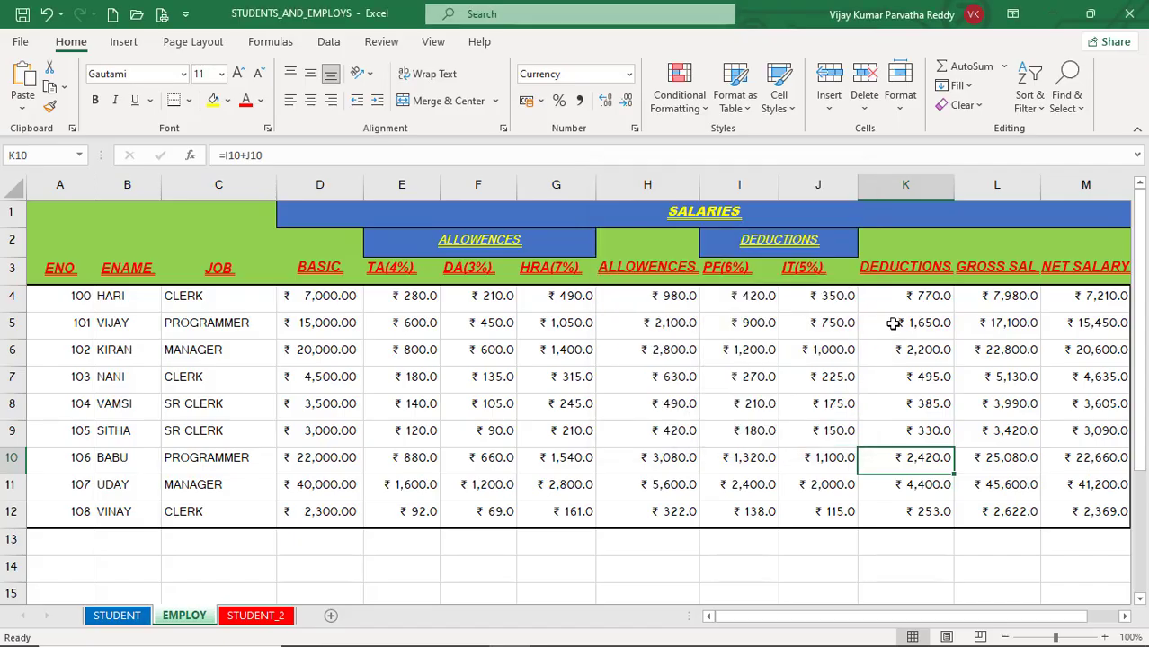
click(1071, 101)
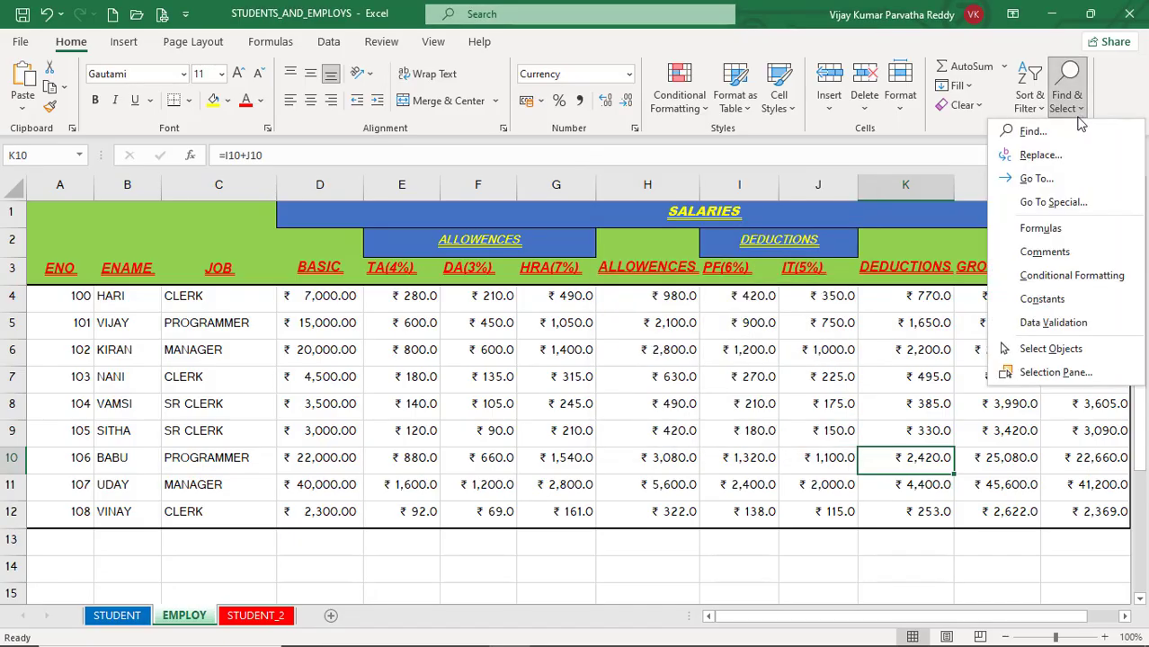
click(1052, 201)
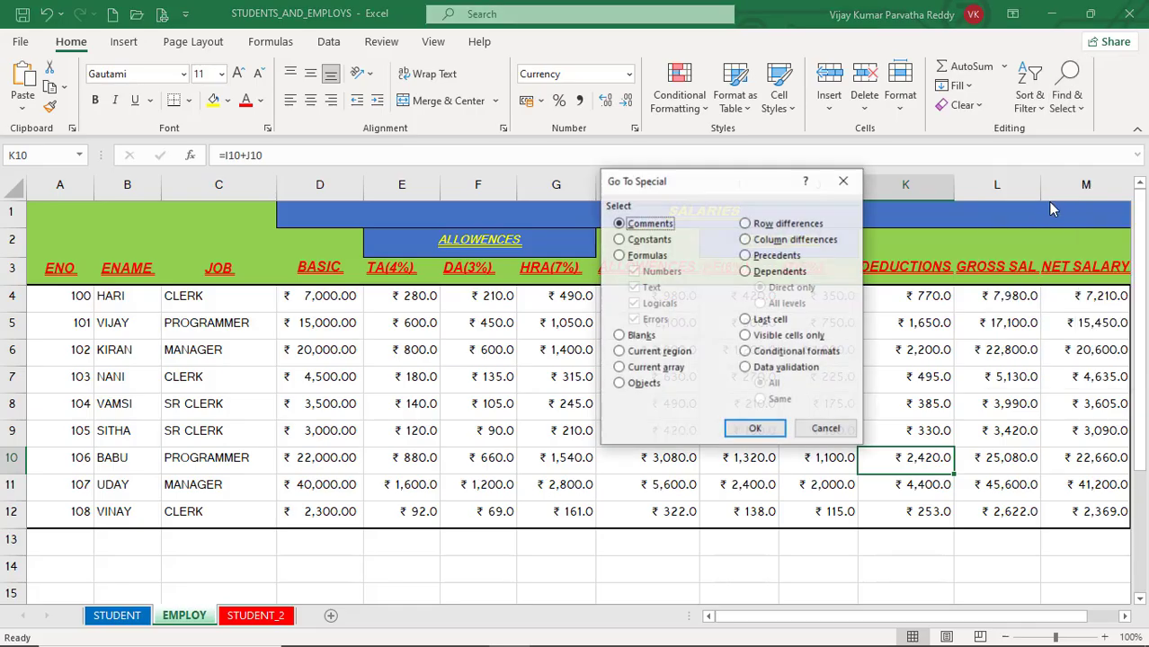
drag(743, 185, 551, 172)
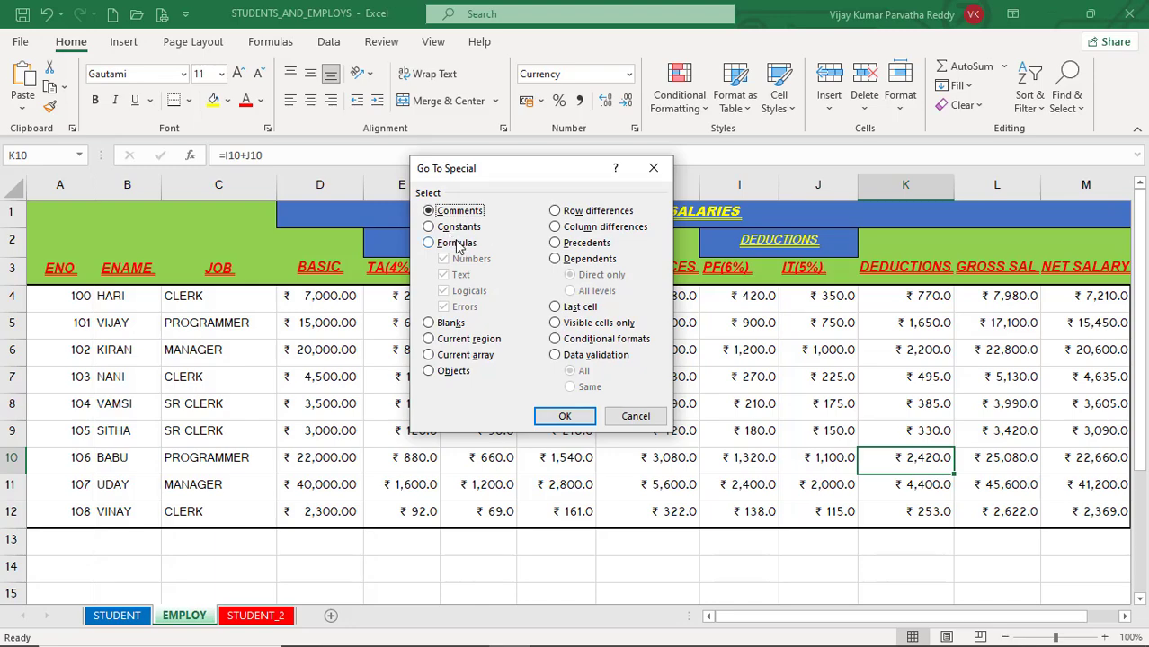
click(640, 418)
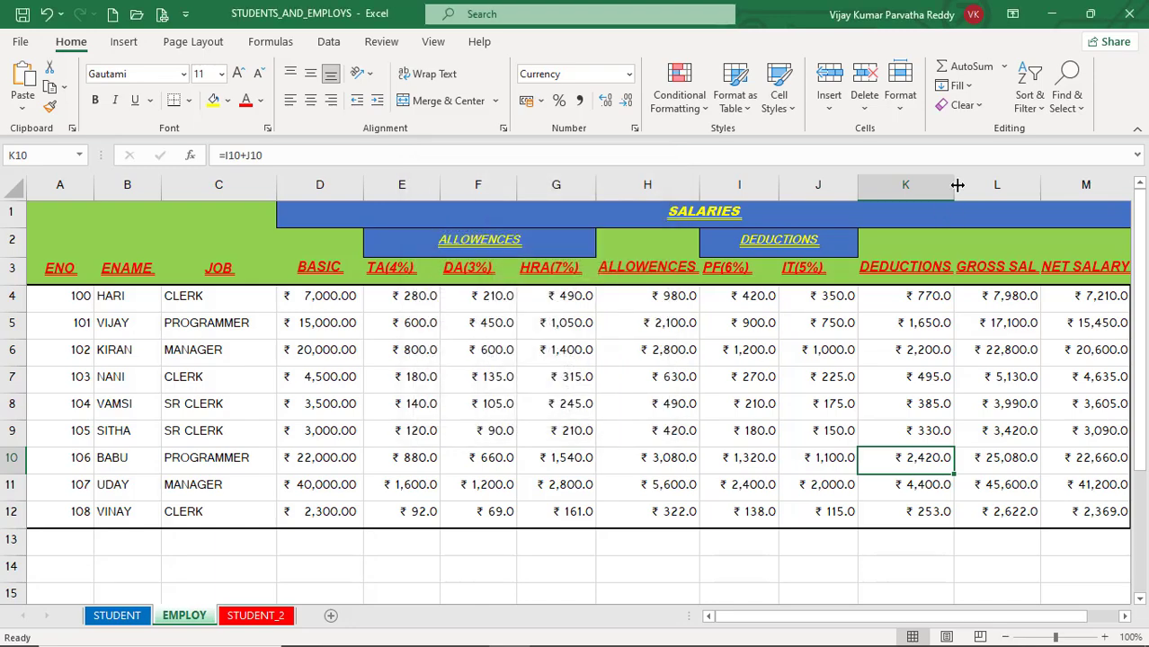
click(1066, 95)
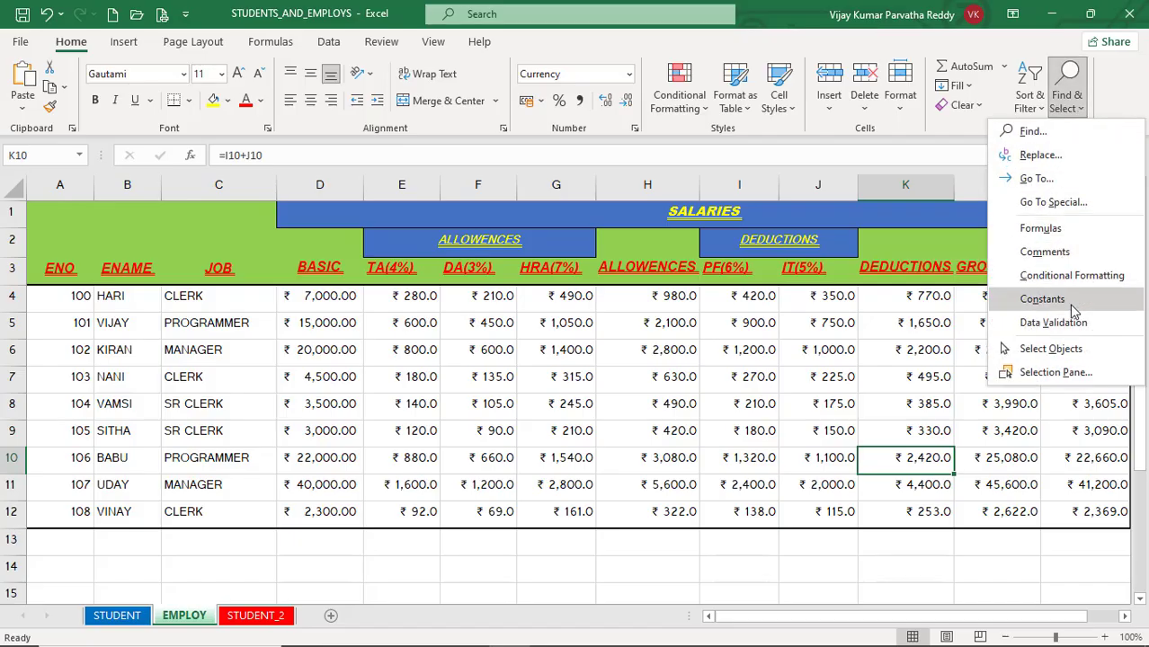
click(552, 382)
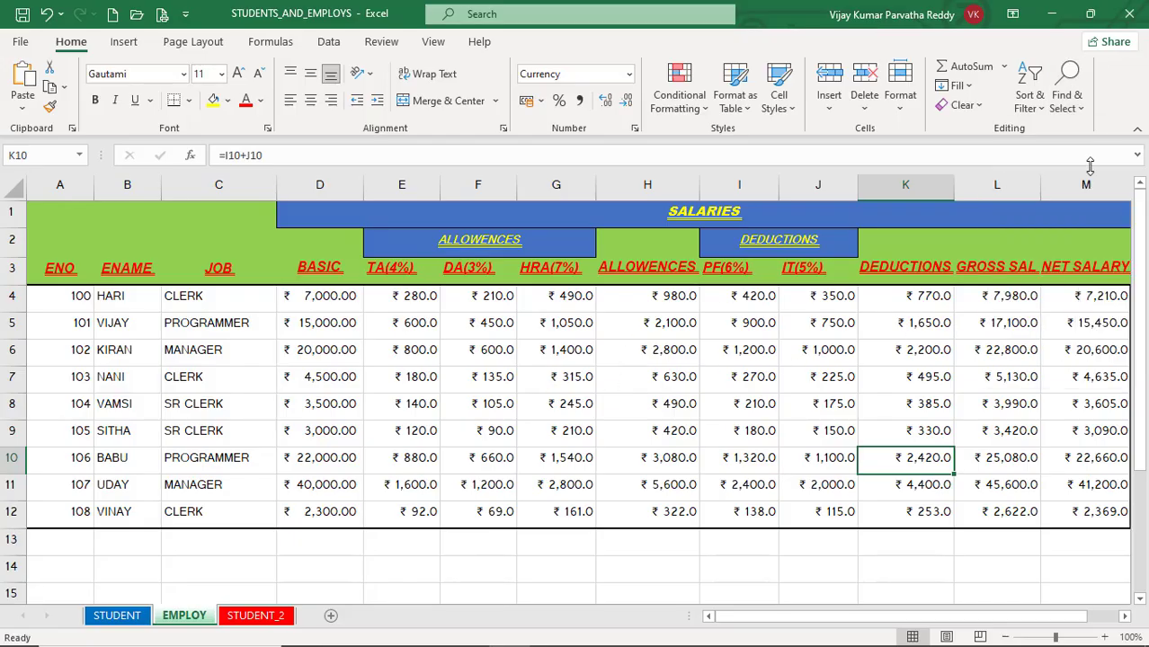
Step: Select the last cell of the EMPLOY sheet with Go To Special
click(1085, 113)
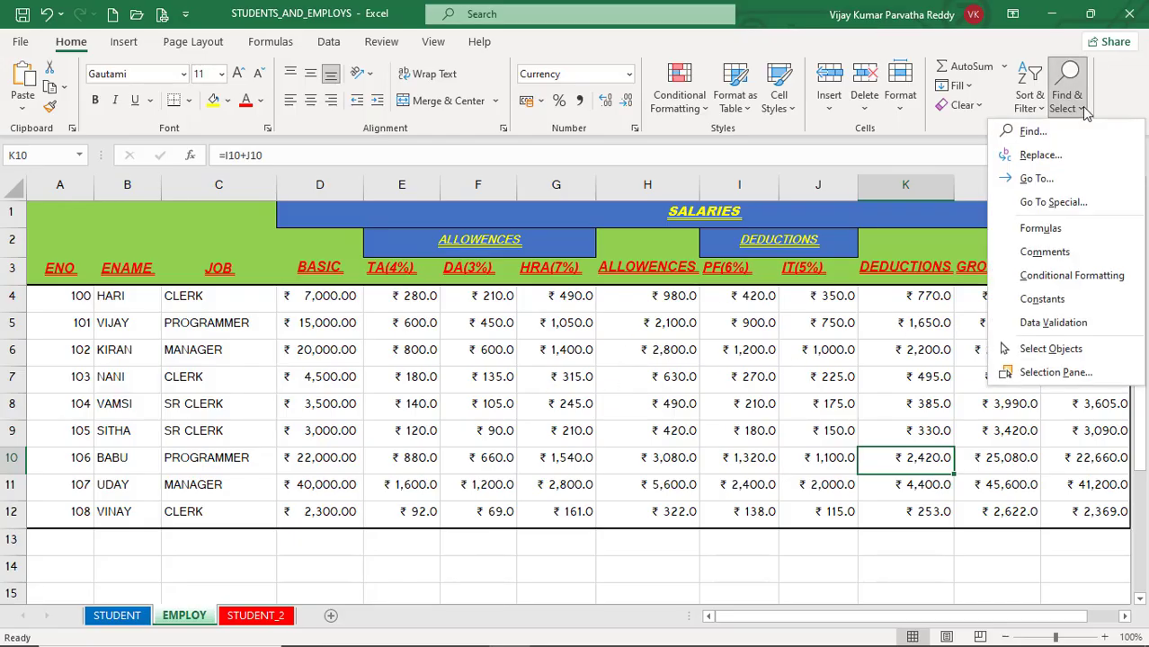
click(1080, 202)
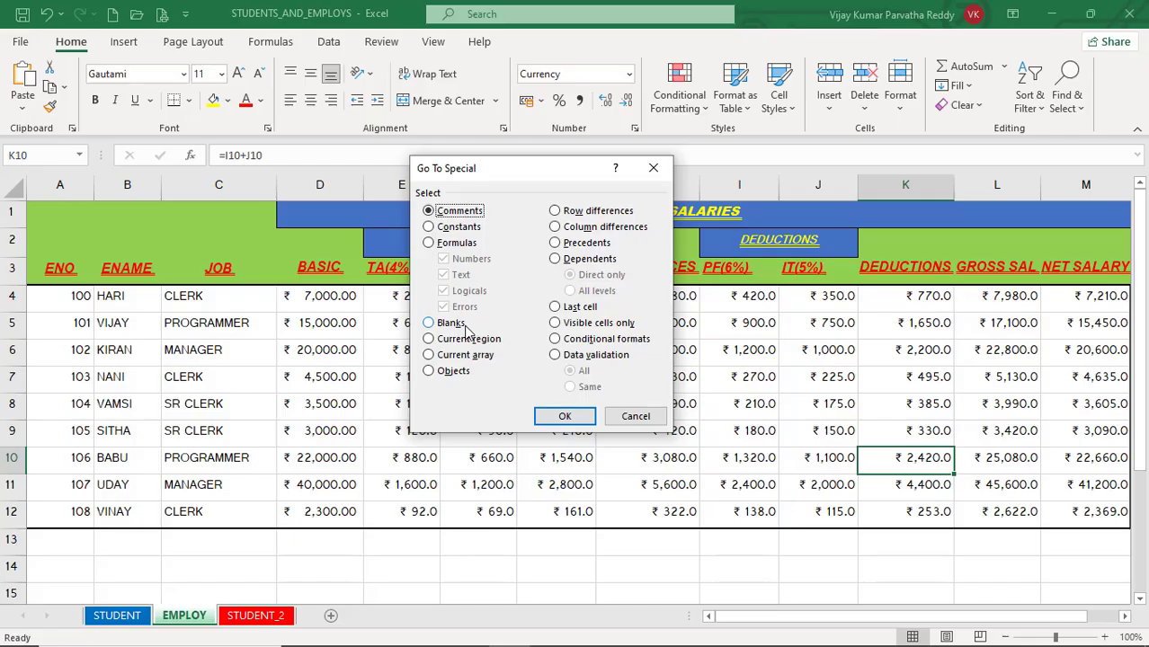
click(556, 308)
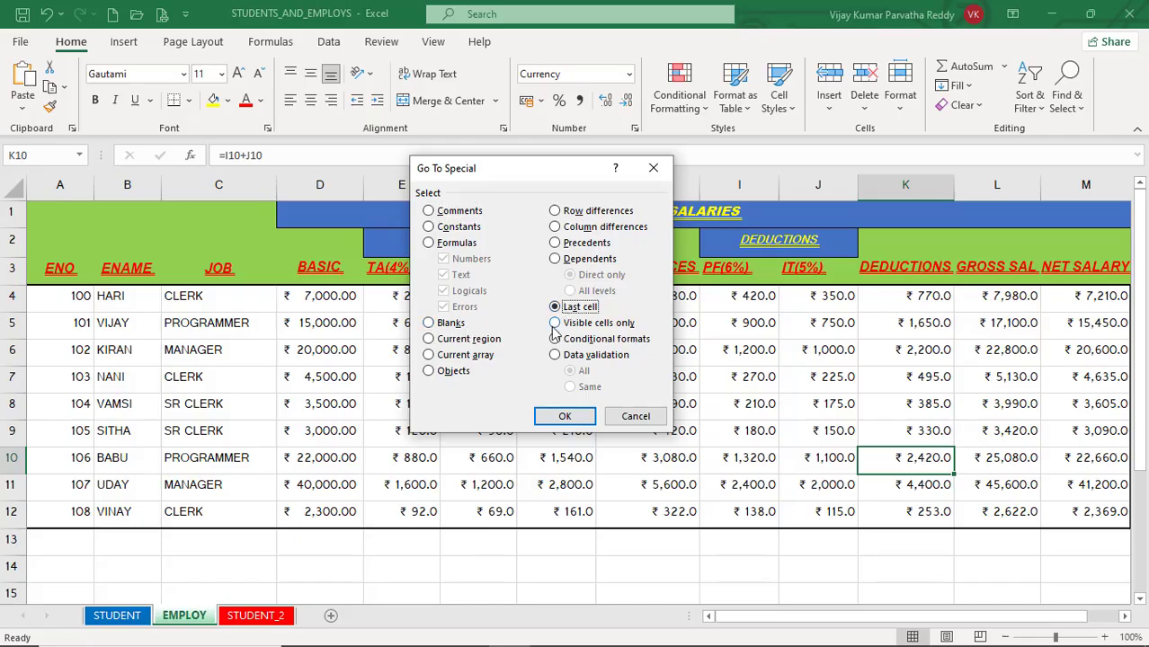
click(552, 416)
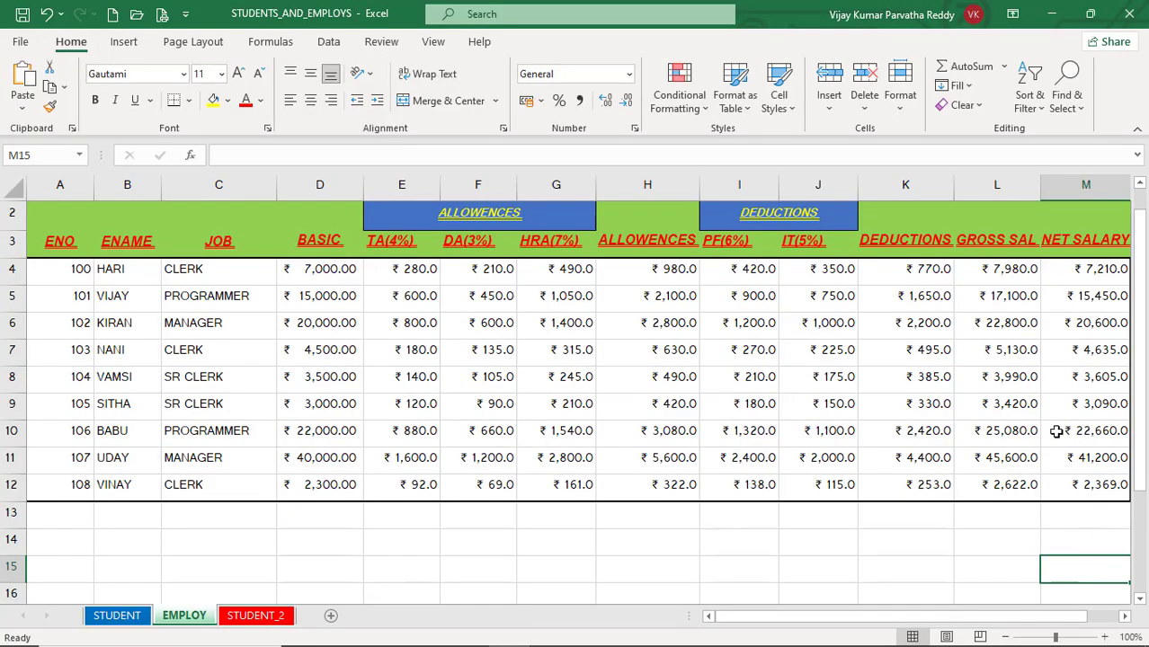
Step: Select all constants on the sheet through Go To Special with every value type included, and repeat with the direct Constants command
click(1071, 101)
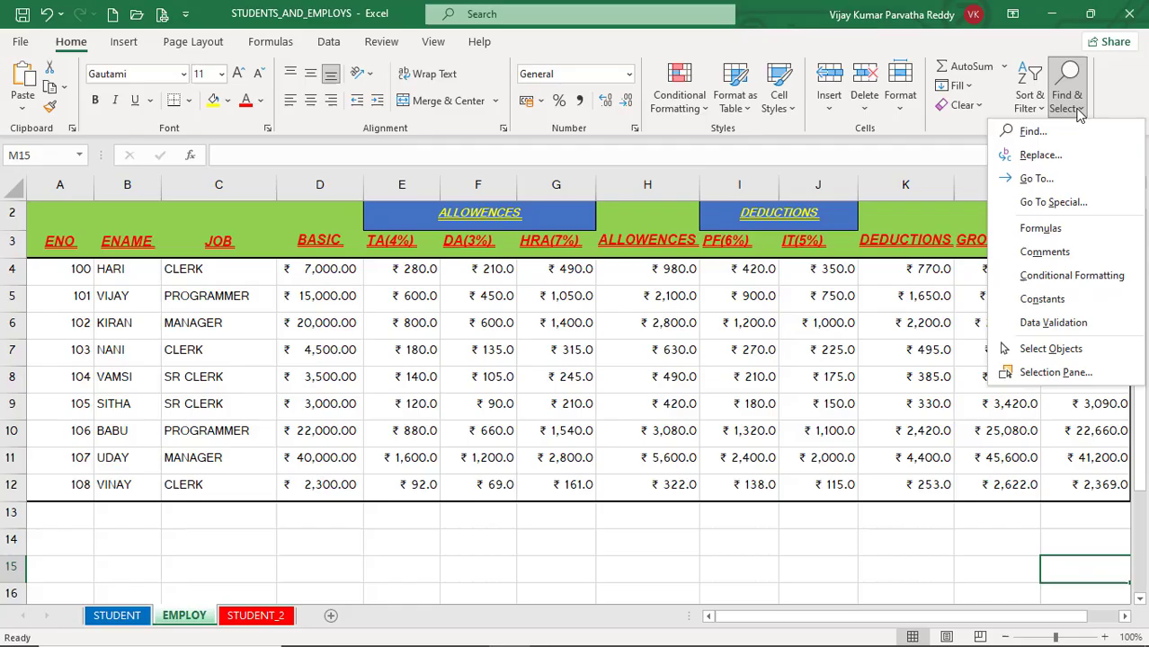
click(1065, 201)
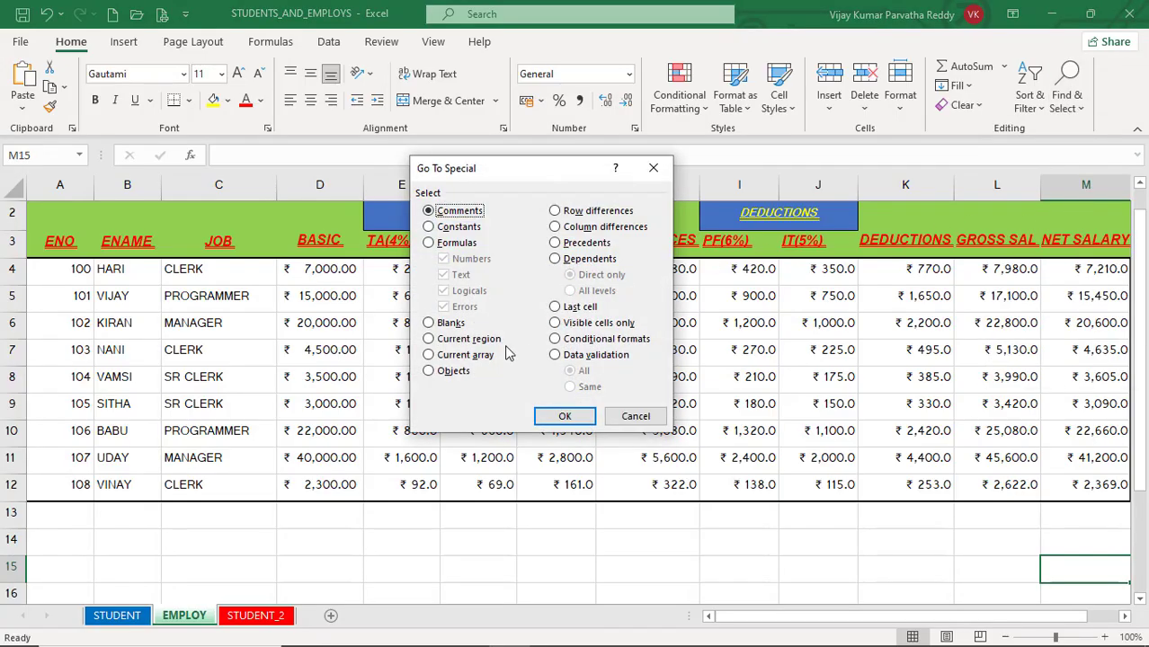
click(466, 227)
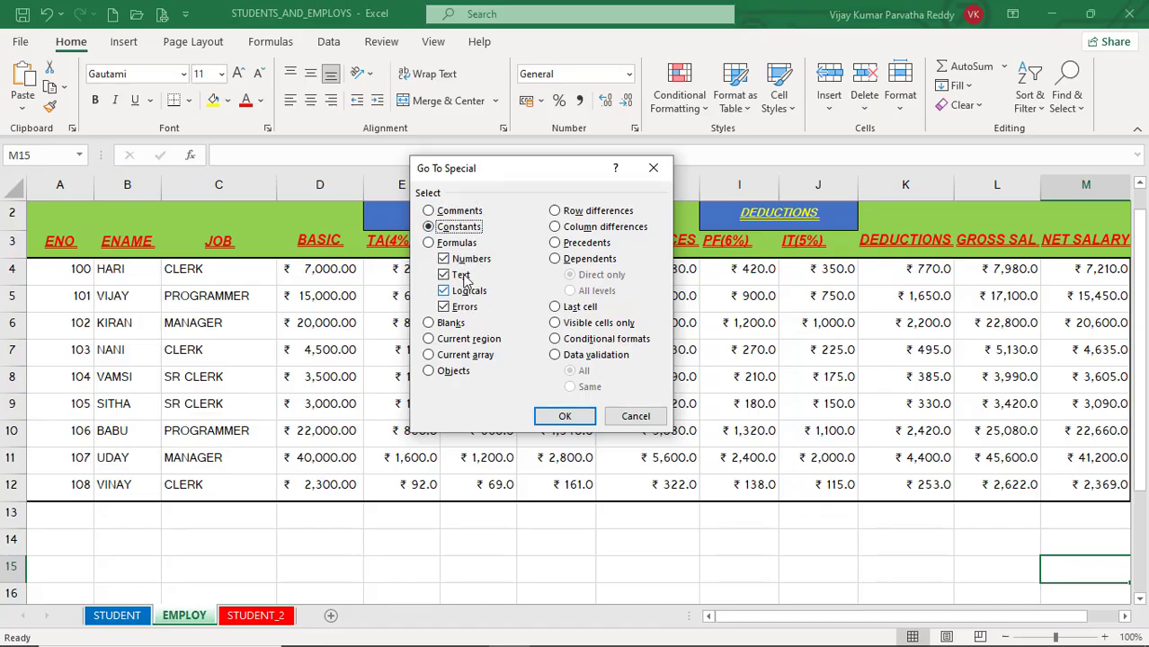
click(565, 416)
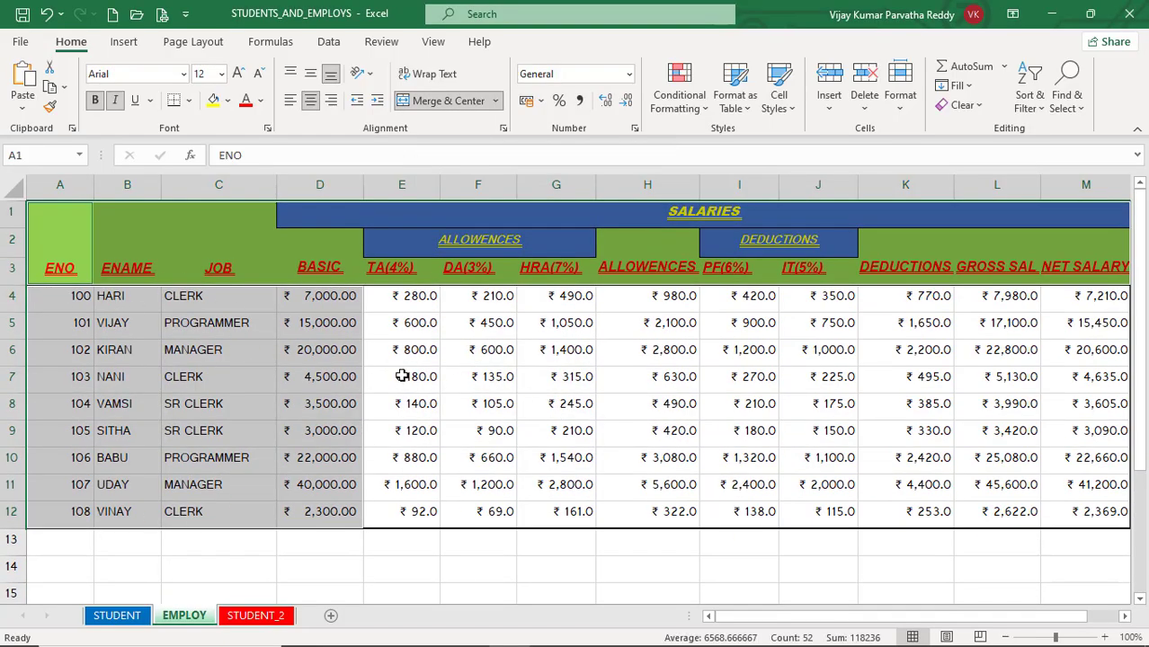
click(1078, 109)
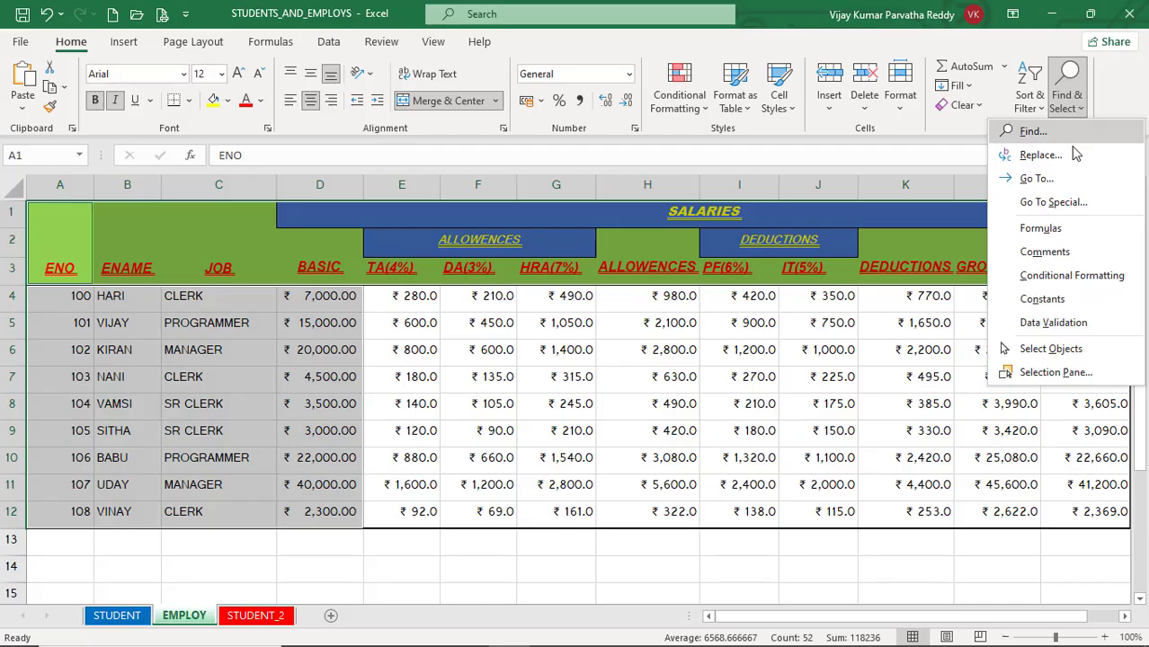
click(1056, 300)
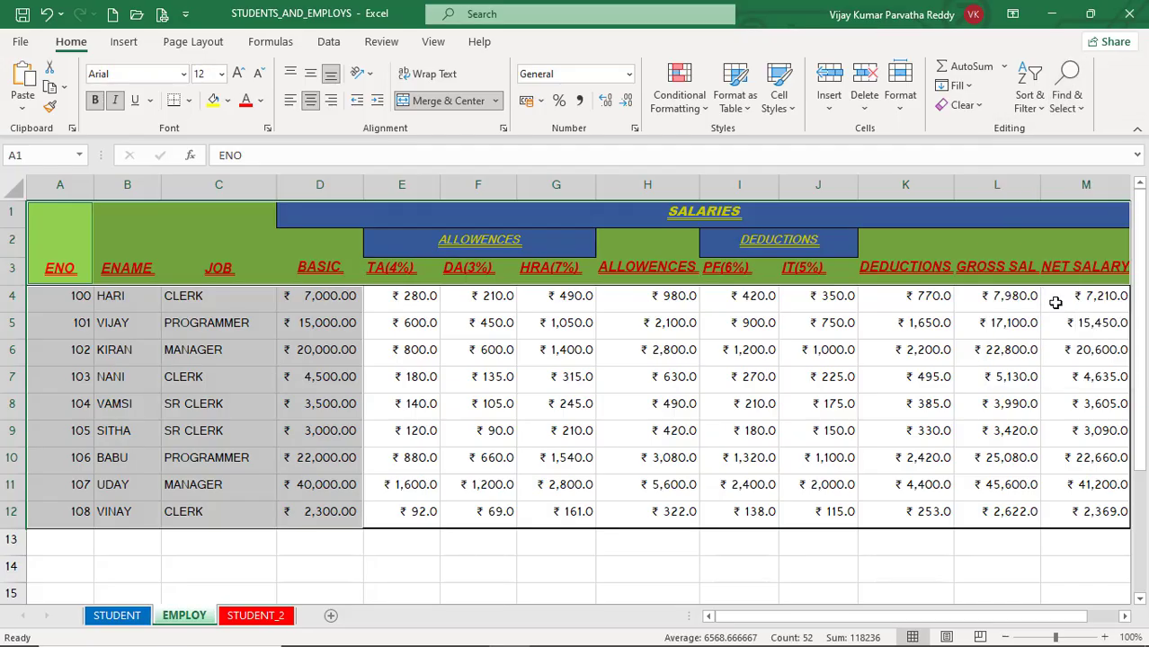
Step: Try to select the formula cells while the constants are still selected, and dismiss the message
click(1075, 106)
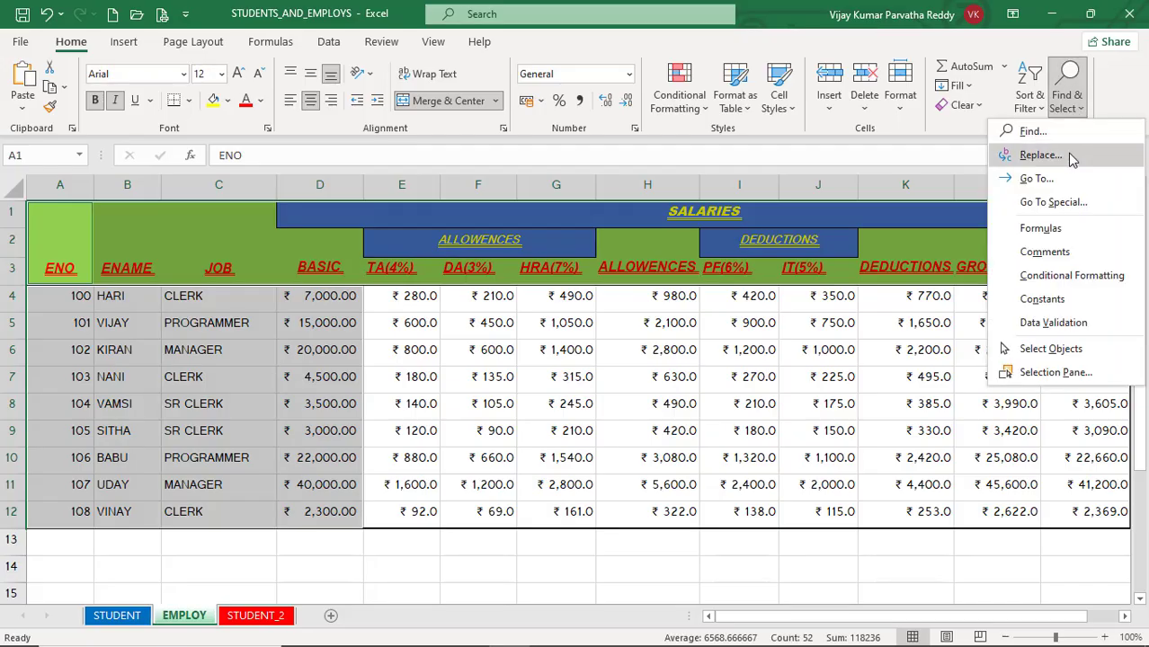
click(1078, 226)
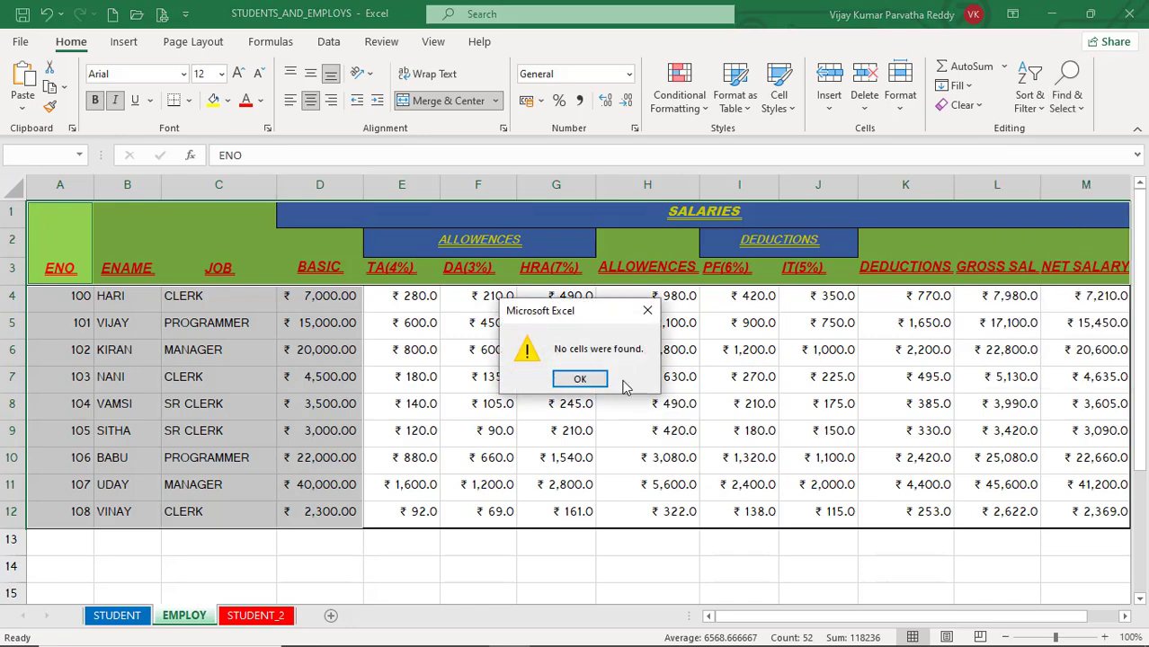
click(573, 381)
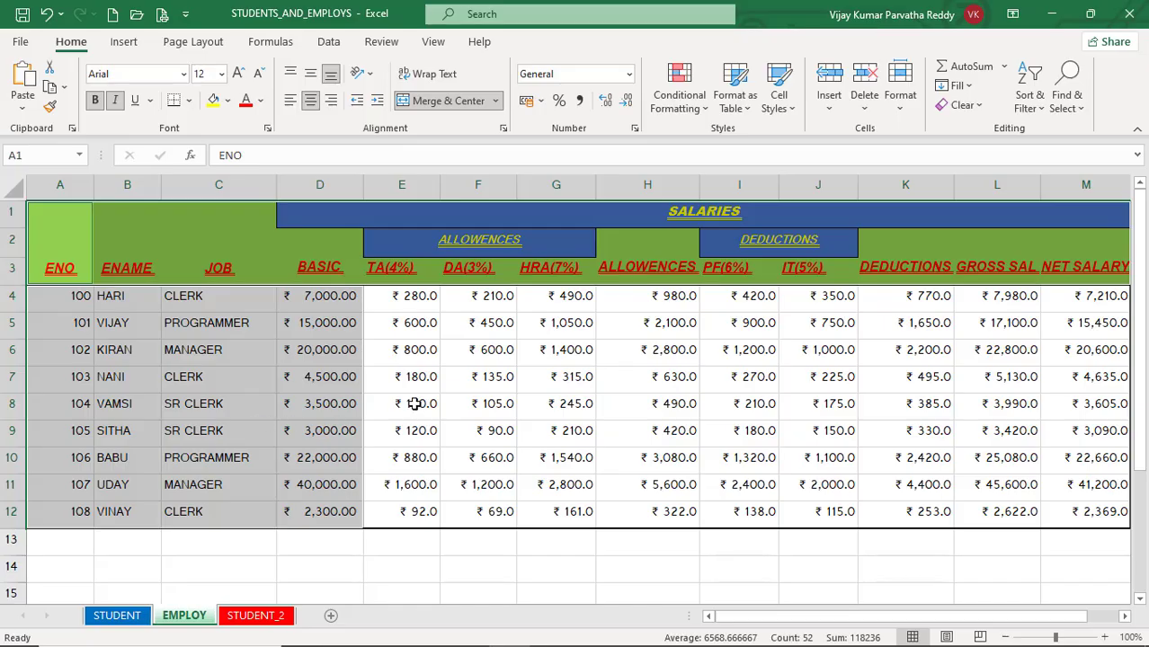
Step: Clear the constants selection by selecting empty cell E14, and select all cells containing formulas
click(409, 561)
click(1077, 109)
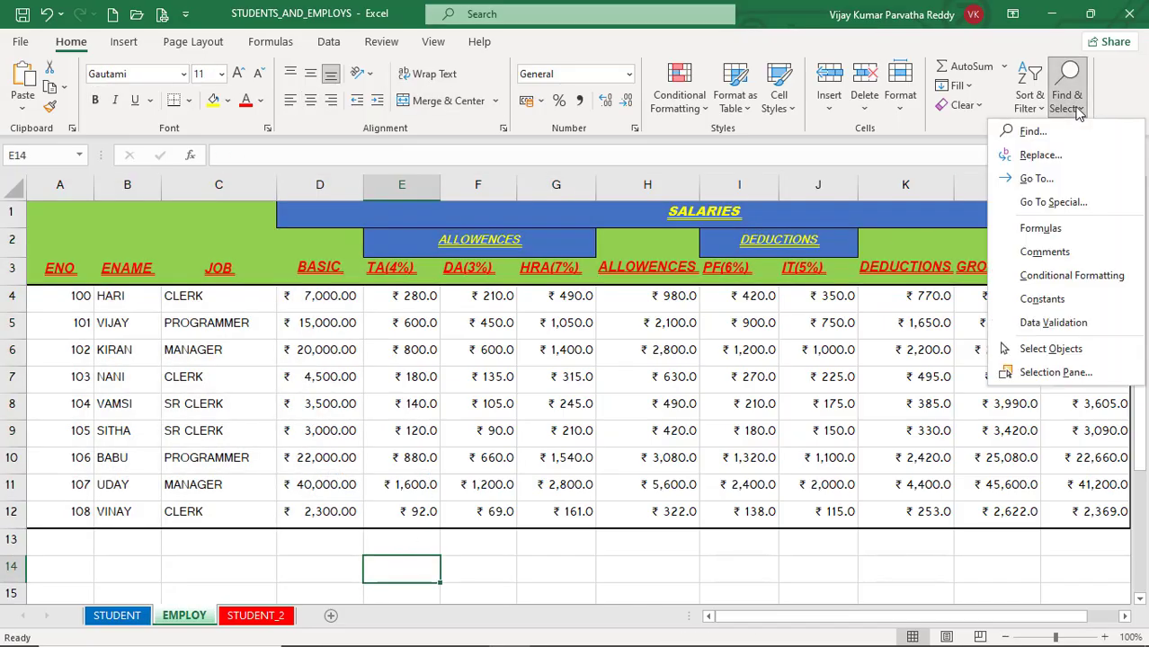
click(1040, 229)
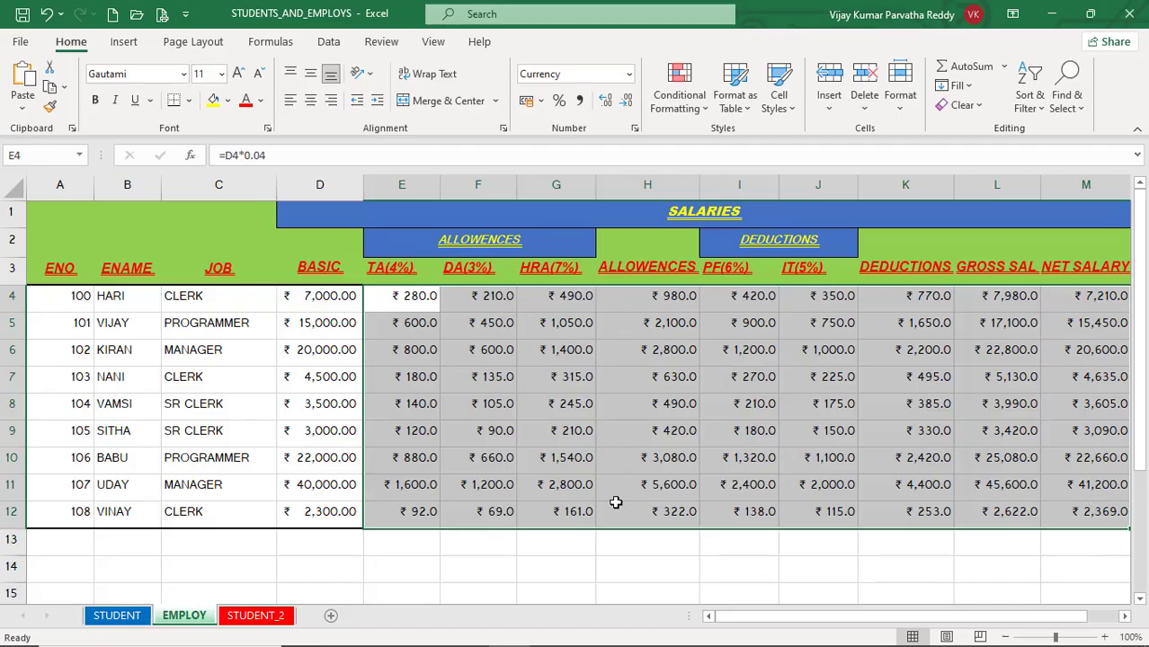
Step: Inspect the formulas behind individual allowance, deduction, gross and net salary cells in rows 5 and 6
click(412, 345)
click(477, 344)
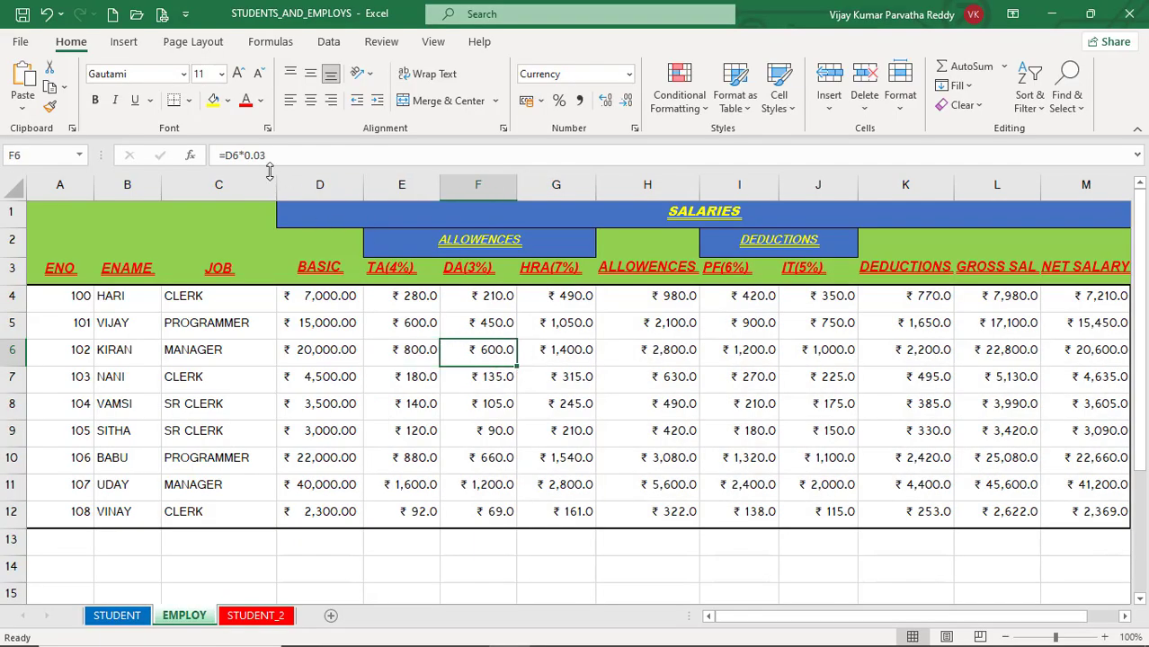
click(561, 329)
click(627, 333)
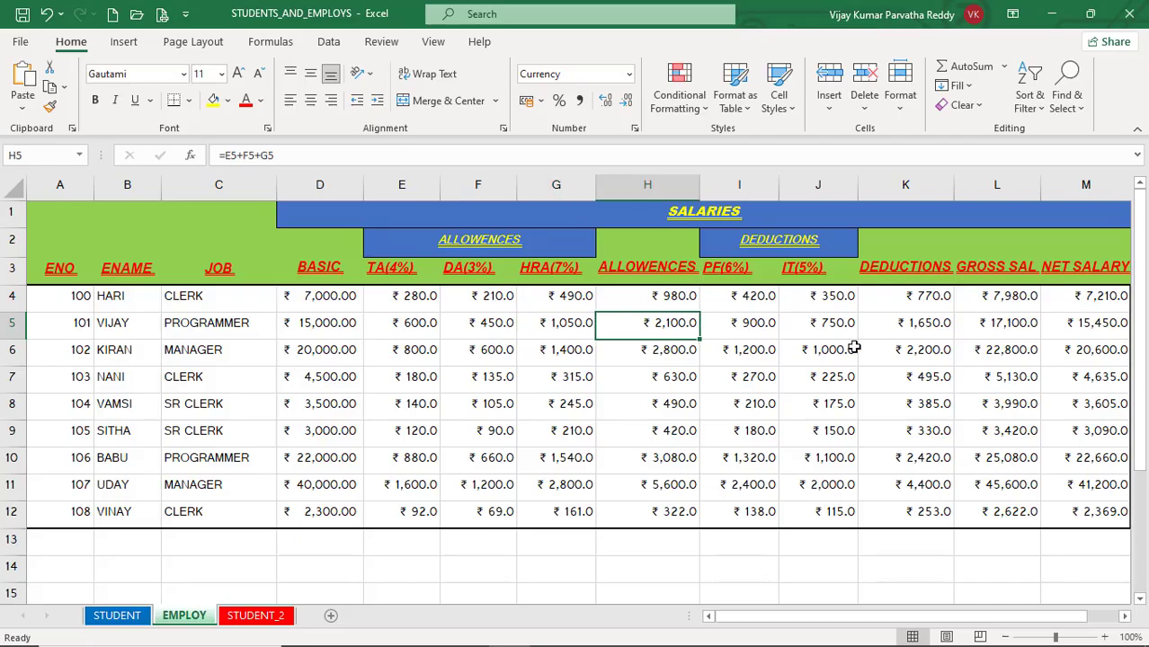
click(852, 346)
click(975, 346)
click(1070, 336)
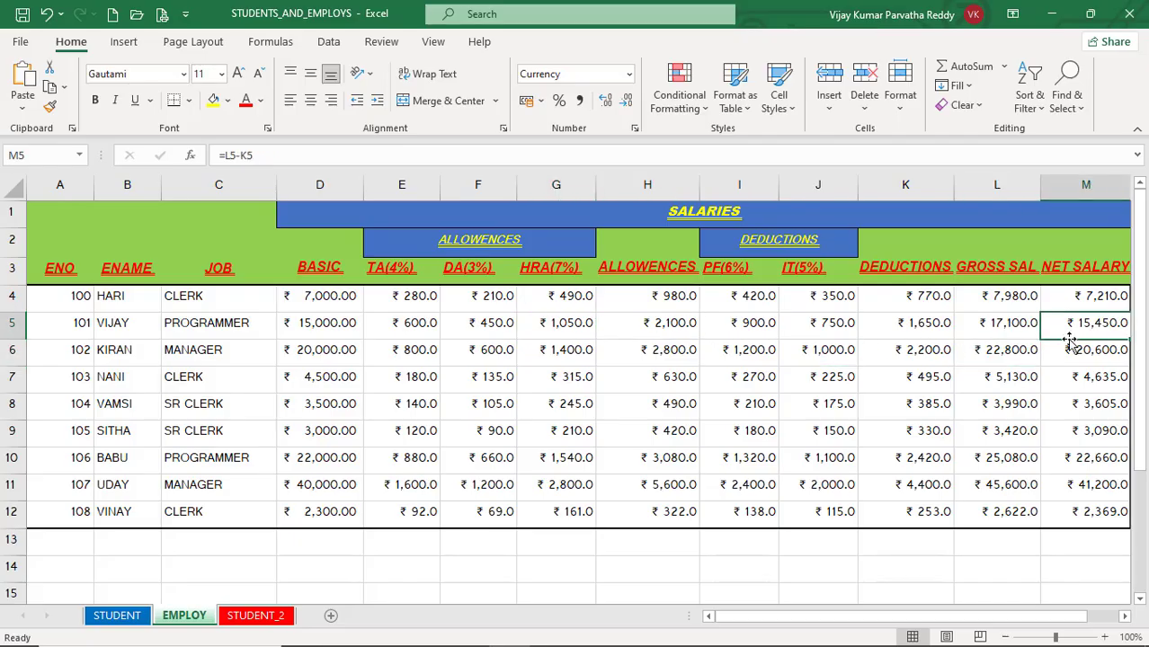
click(1011, 347)
click(816, 352)
click(559, 351)
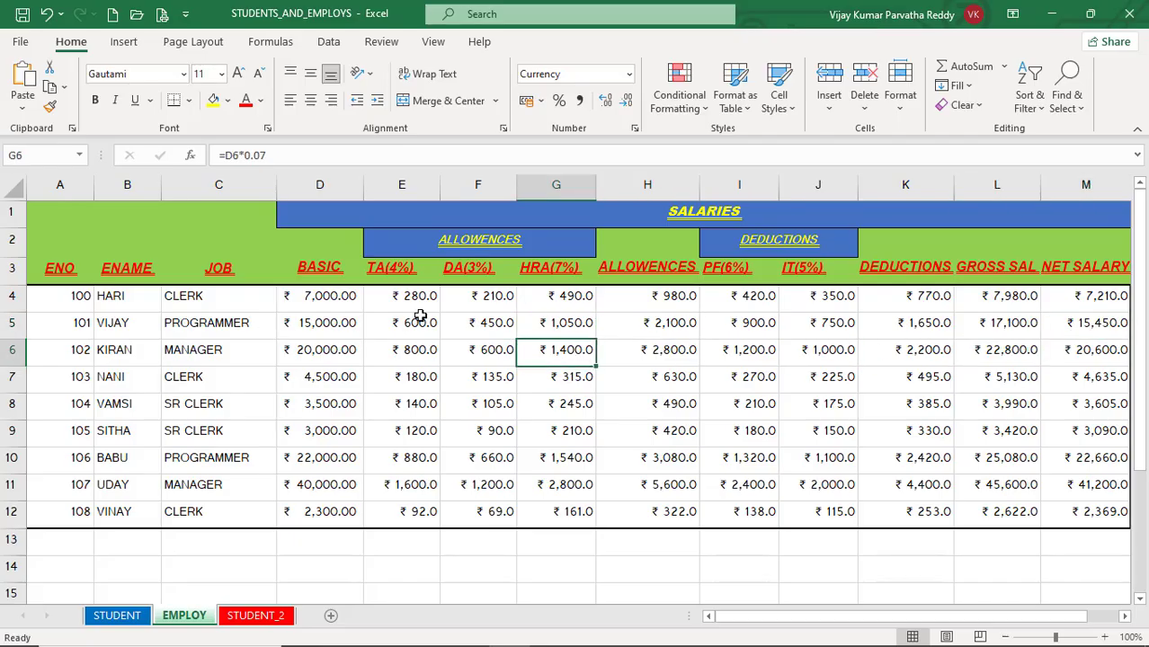
Step: Select all cells containing constants on the EMPLOY sheet again with the direct Constants command
click(1084, 107)
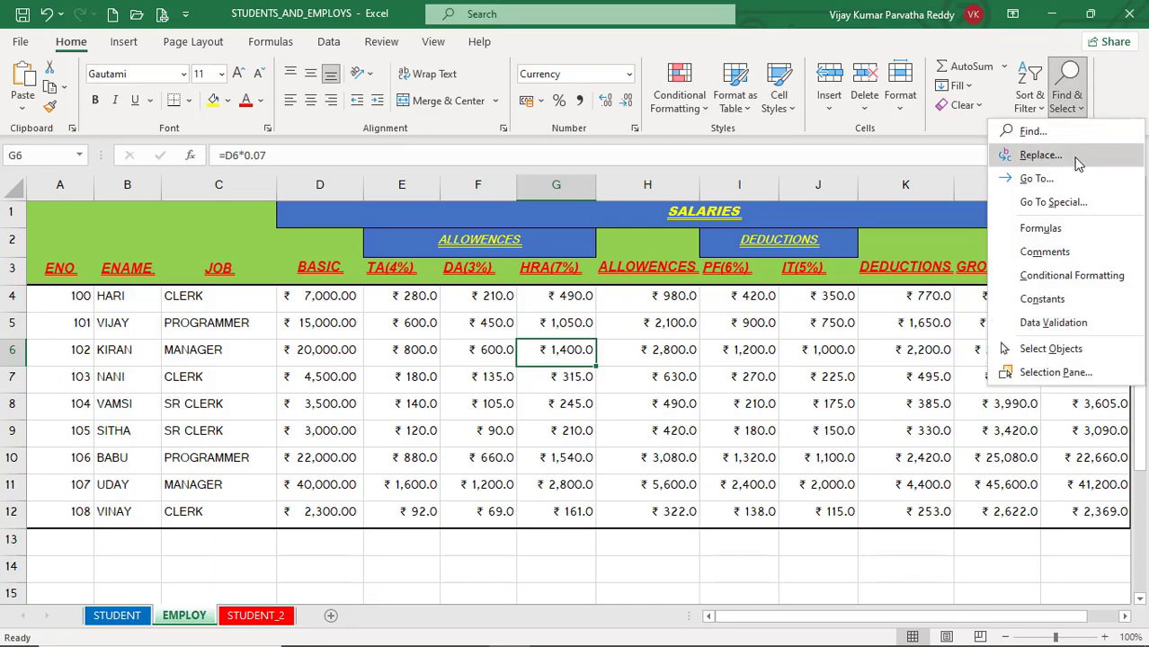
click(1060, 300)
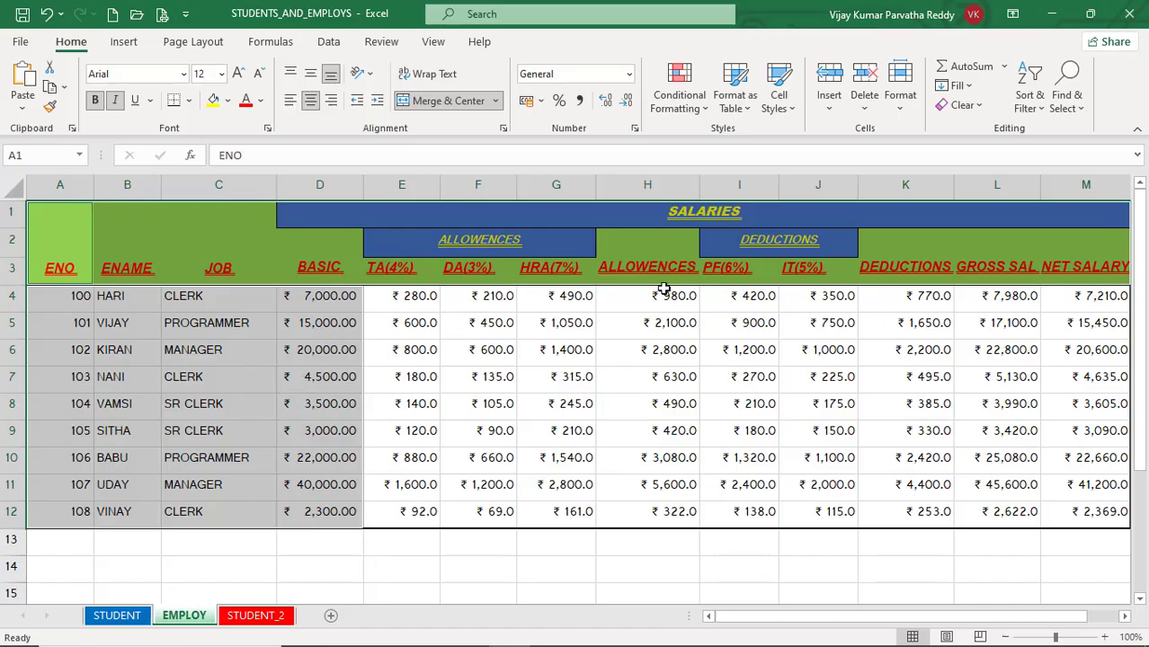
Step: Clear the constants selection by selecting cell G6, and try to select all commented cells on the EMPLOY sheet
click(586, 350)
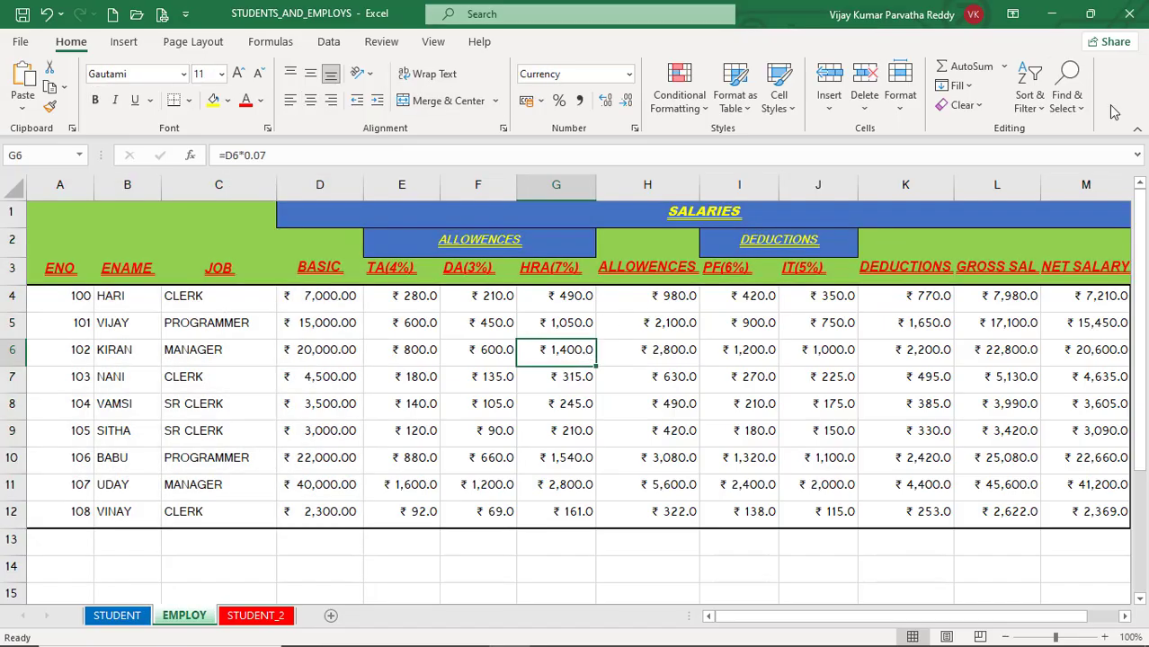
click(1083, 110)
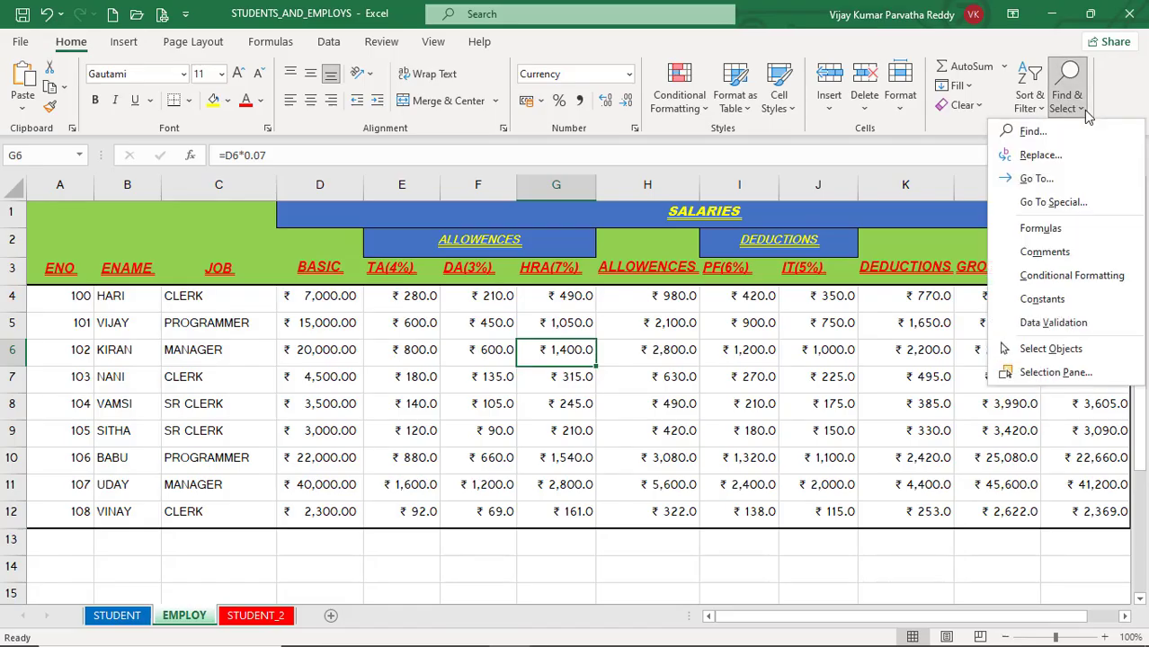
click(1068, 254)
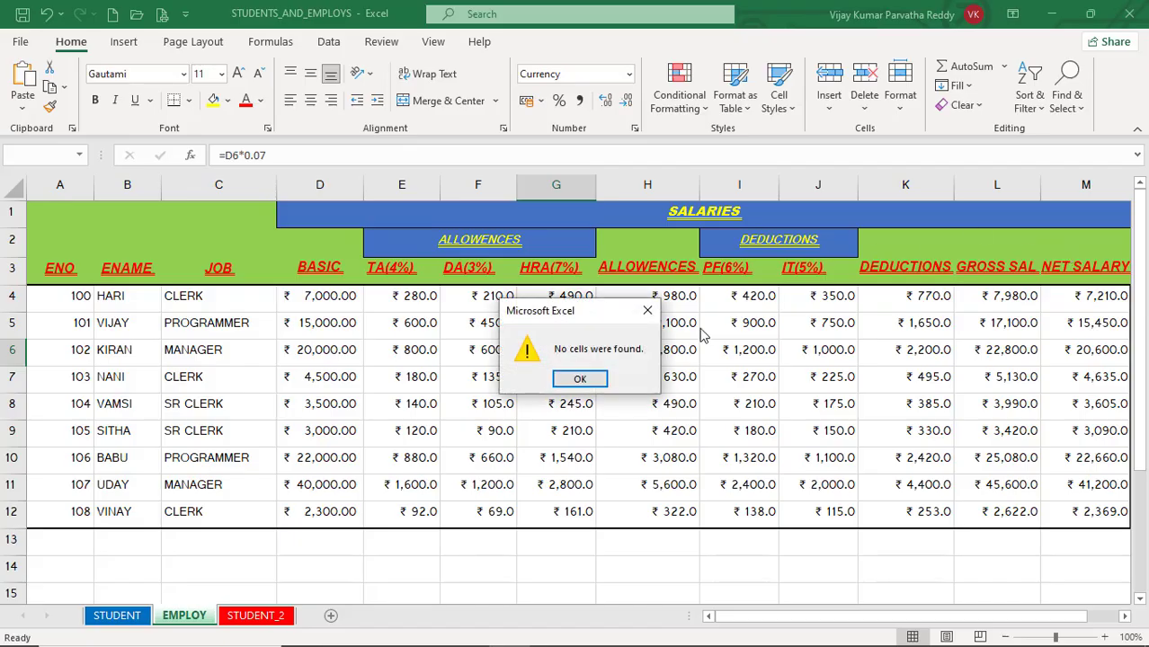
click(588, 379)
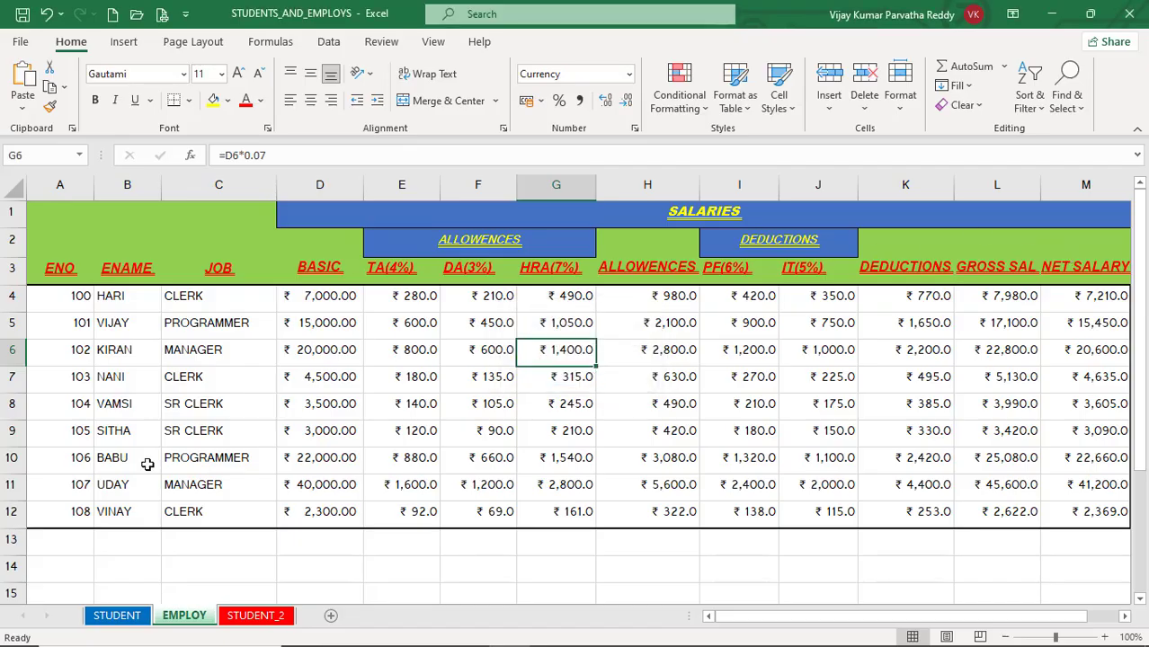
click(477, 387)
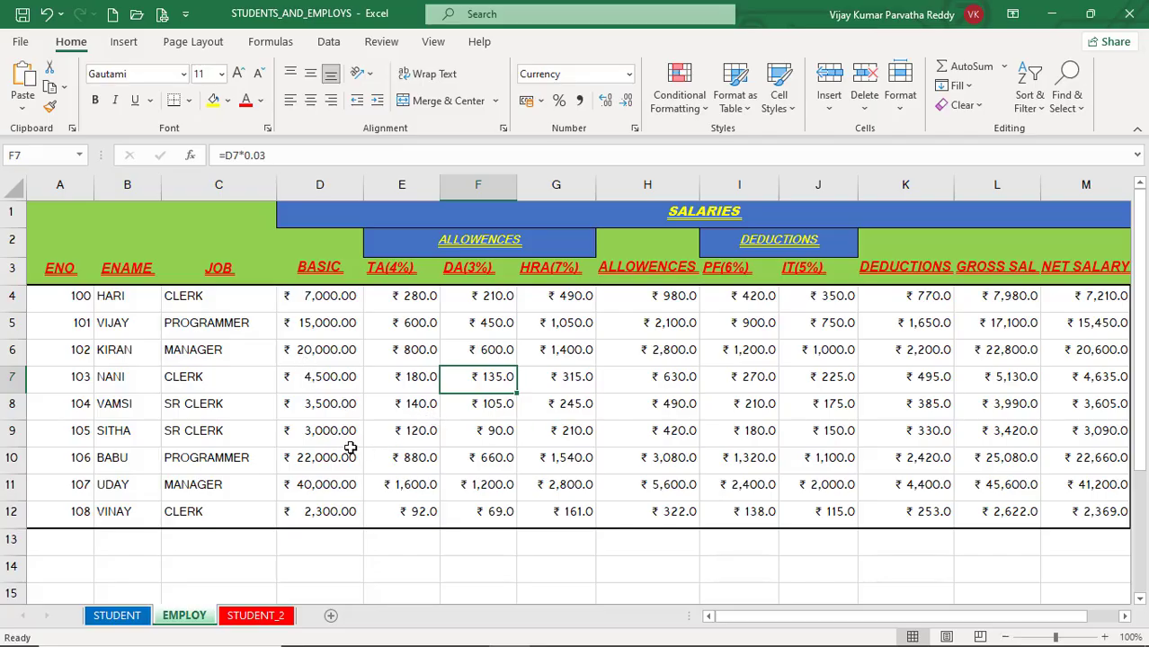
Step: Add a comment to basic salary cell D12 reading "THIS IS THE LOWEST SALARY"
click(333, 512)
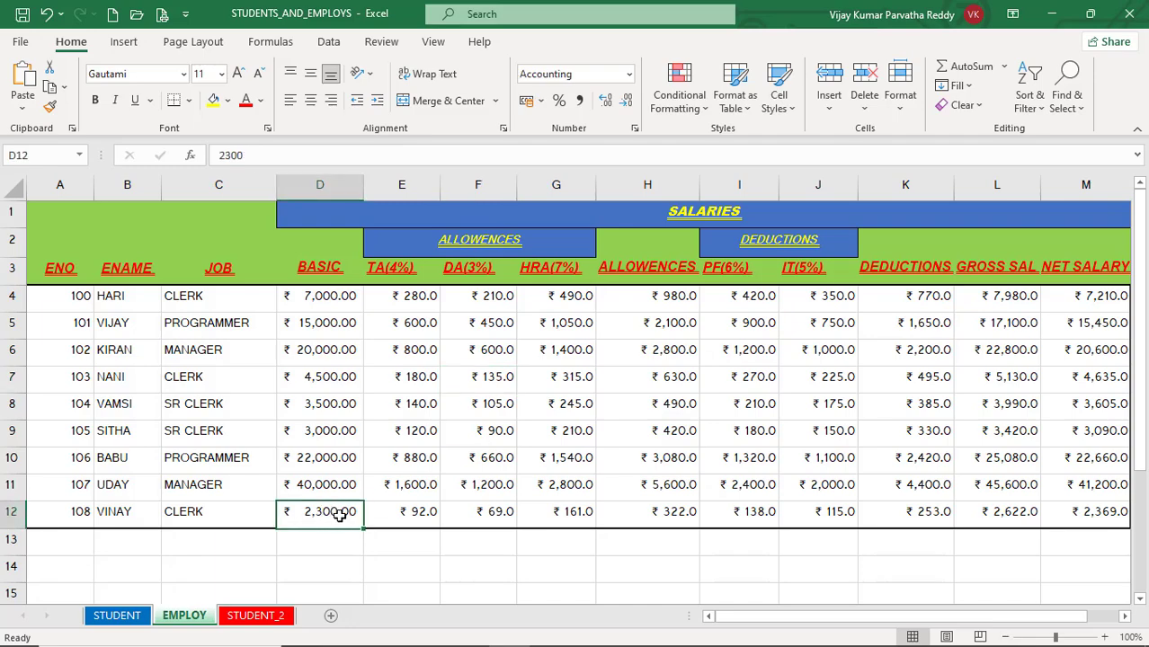
right_click(337, 517)
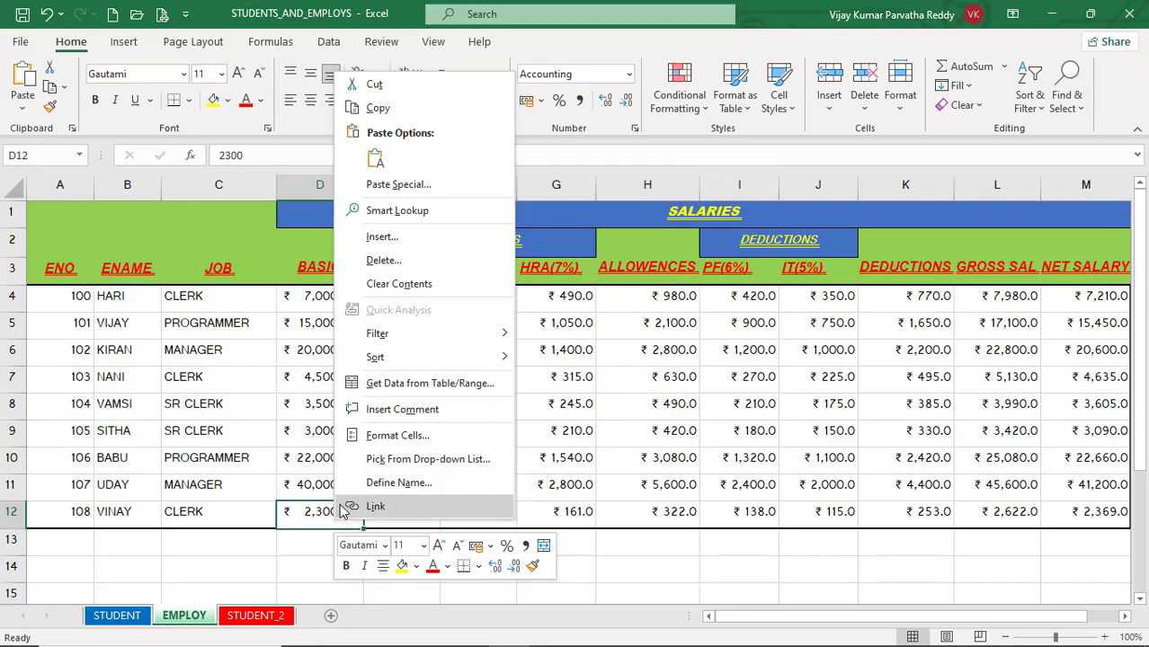
click(395, 413)
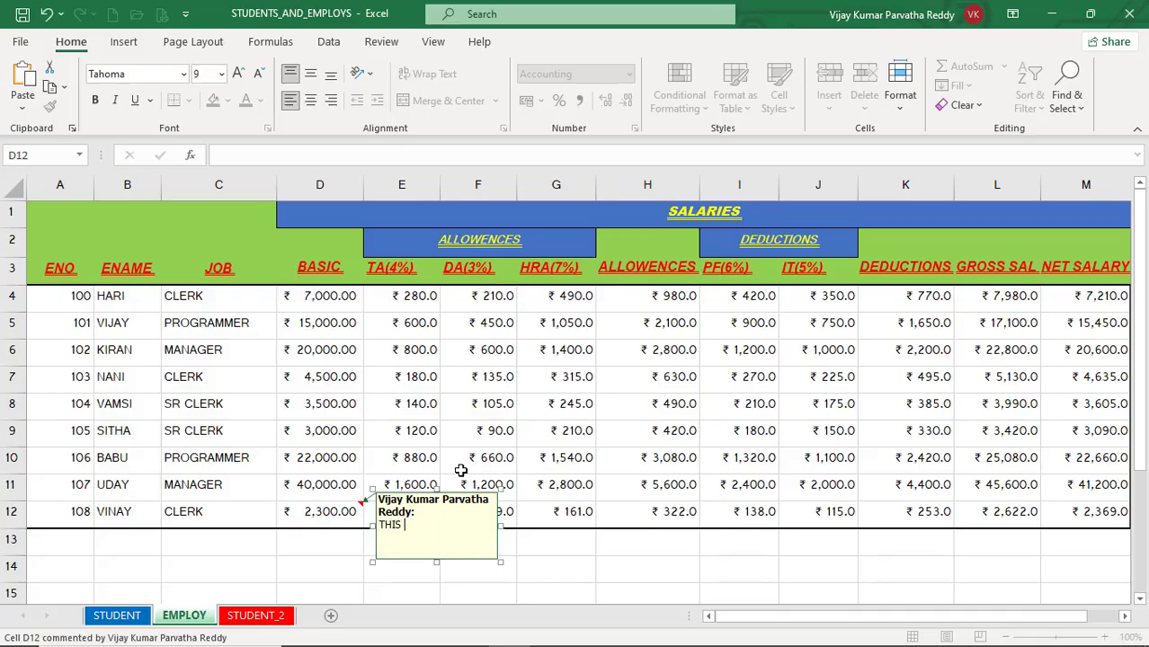
text(THIS IS THE LOWEST SALARY)
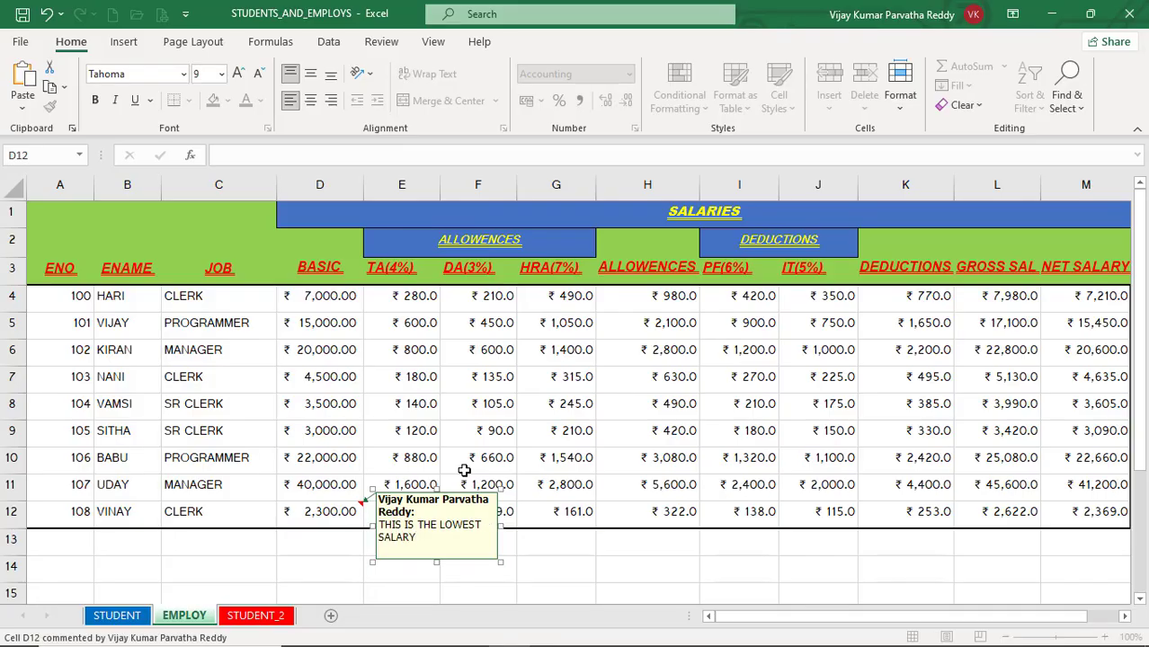
click(601, 408)
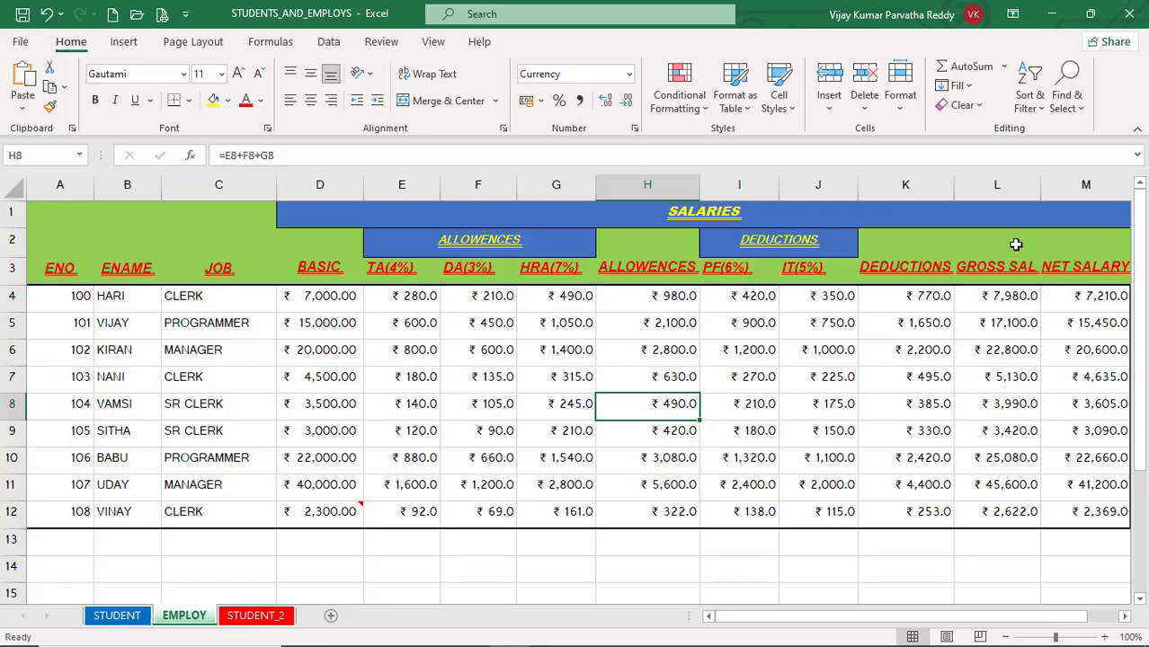
Step: Select all commented cells on the EMPLOY sheet and view the attached comment
click(1066, 99)
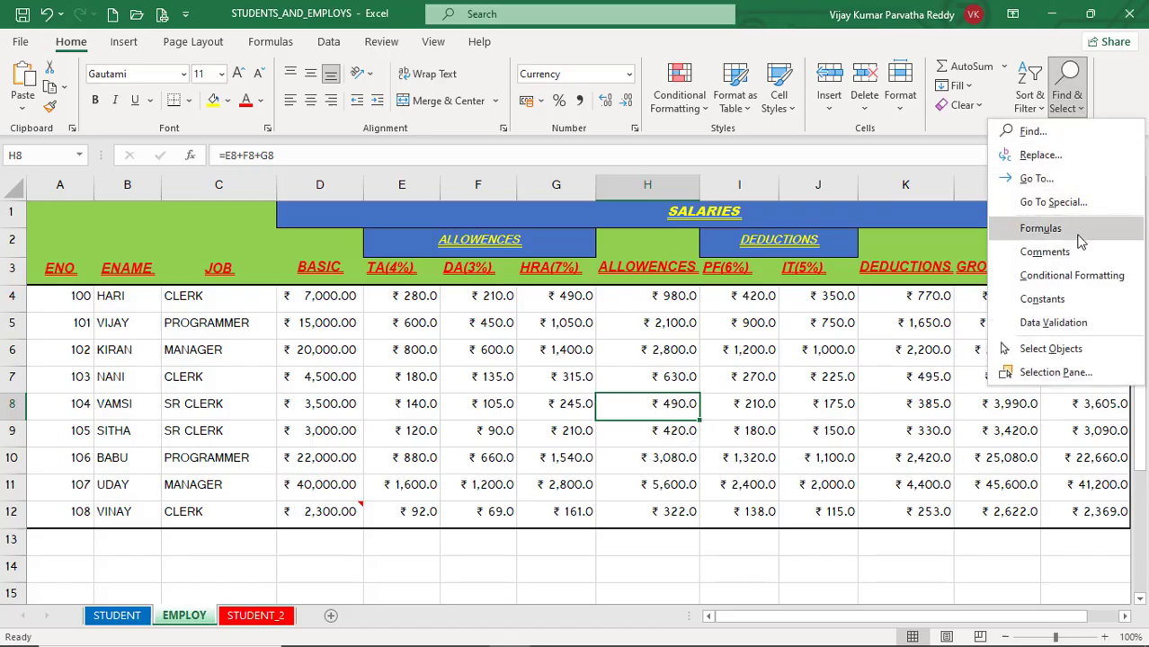
click(1082, 263)
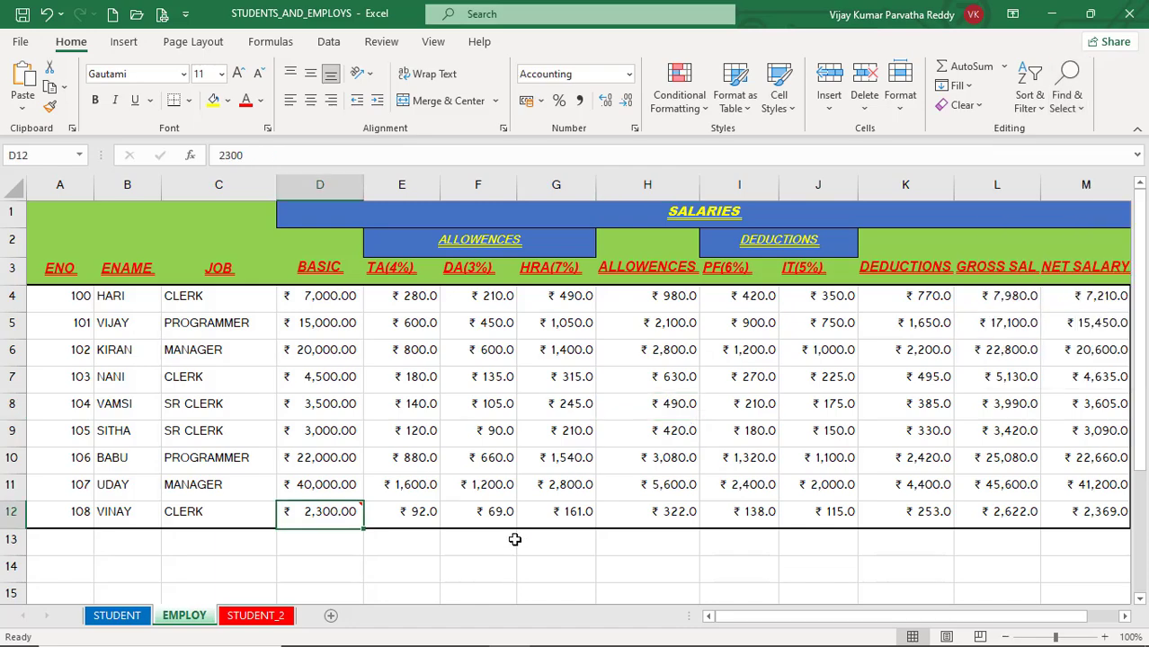
mouse_move(345, 525)
Step: Clear the comment from cell D12 and leave the cell
click(977, 106)
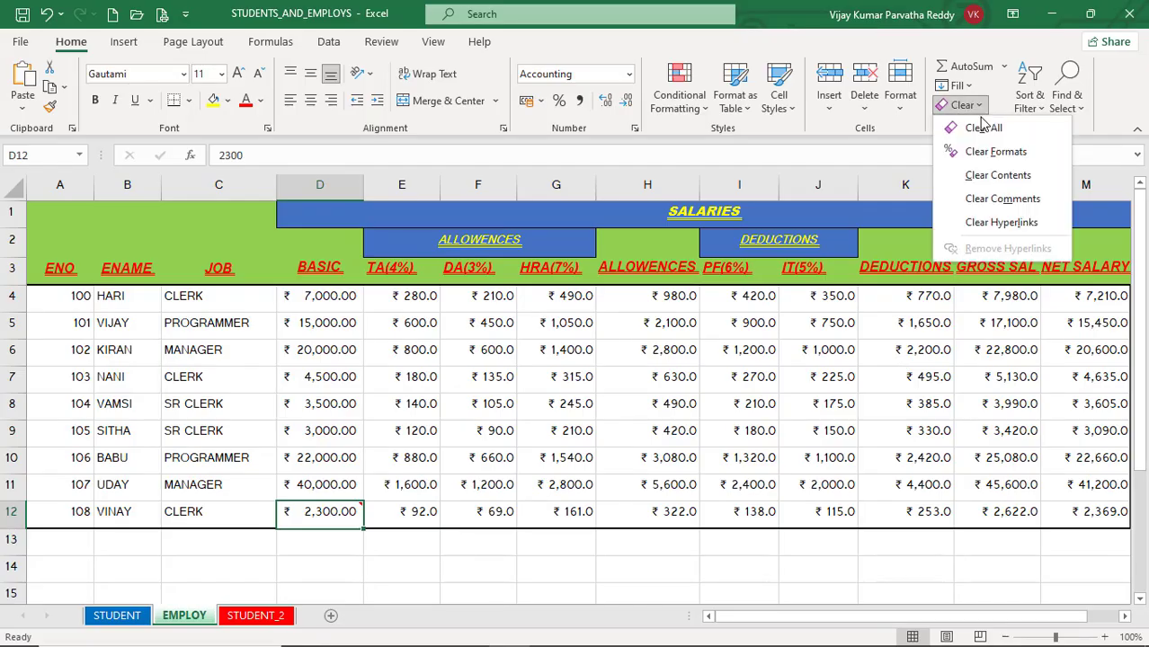
click(1014, 200)
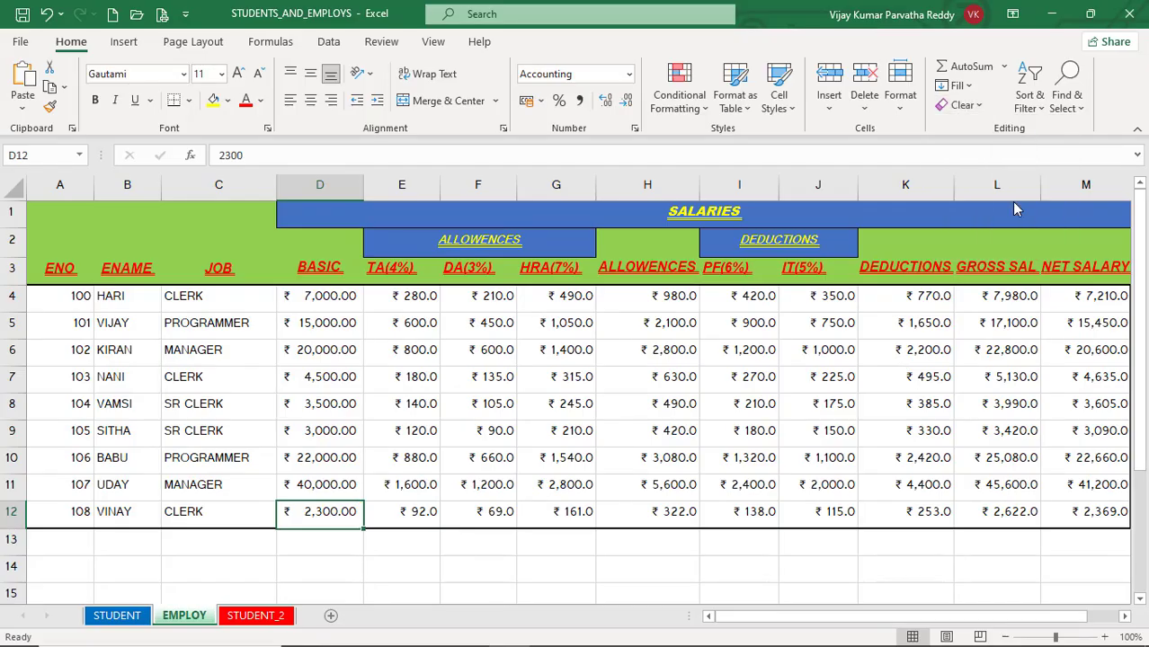
click(478, 485)
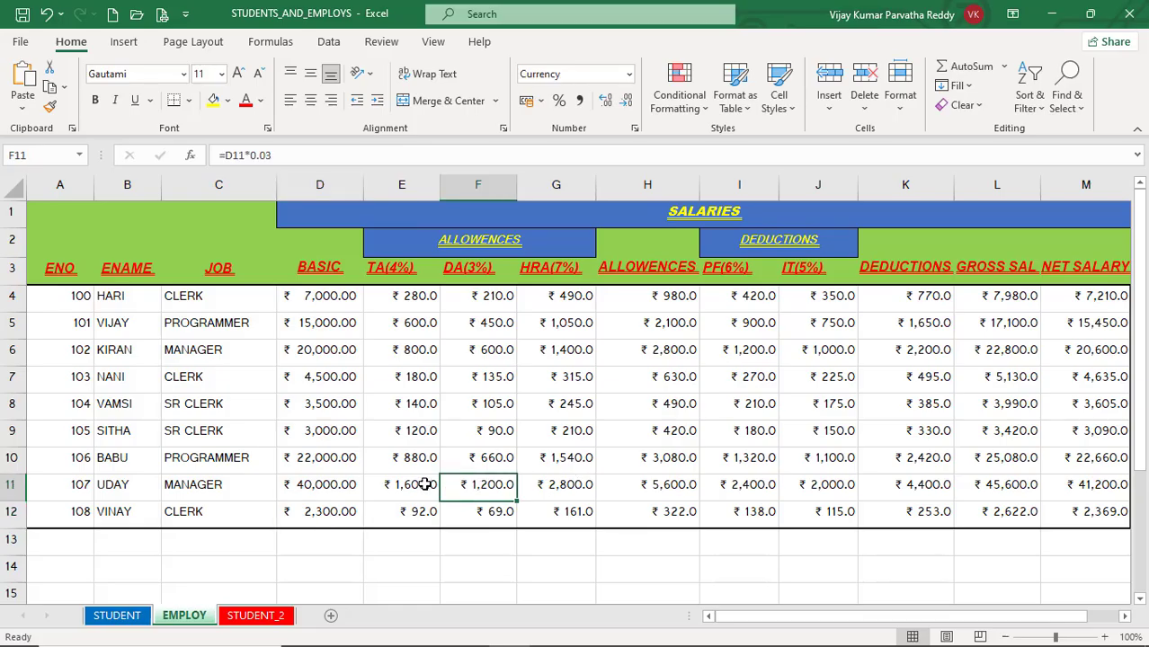
click(424, 460)
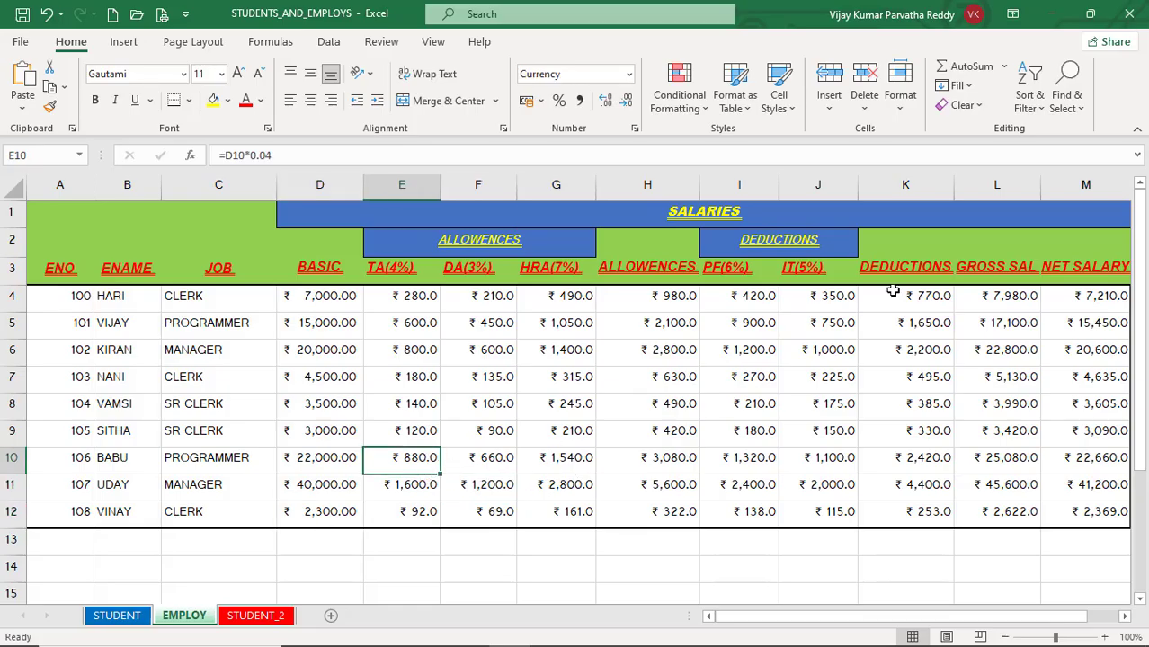
Step: Switch to the STUDENT_2 sheet and try to select its cells with conditional formatting, dismissing the message
click(1066, 101)
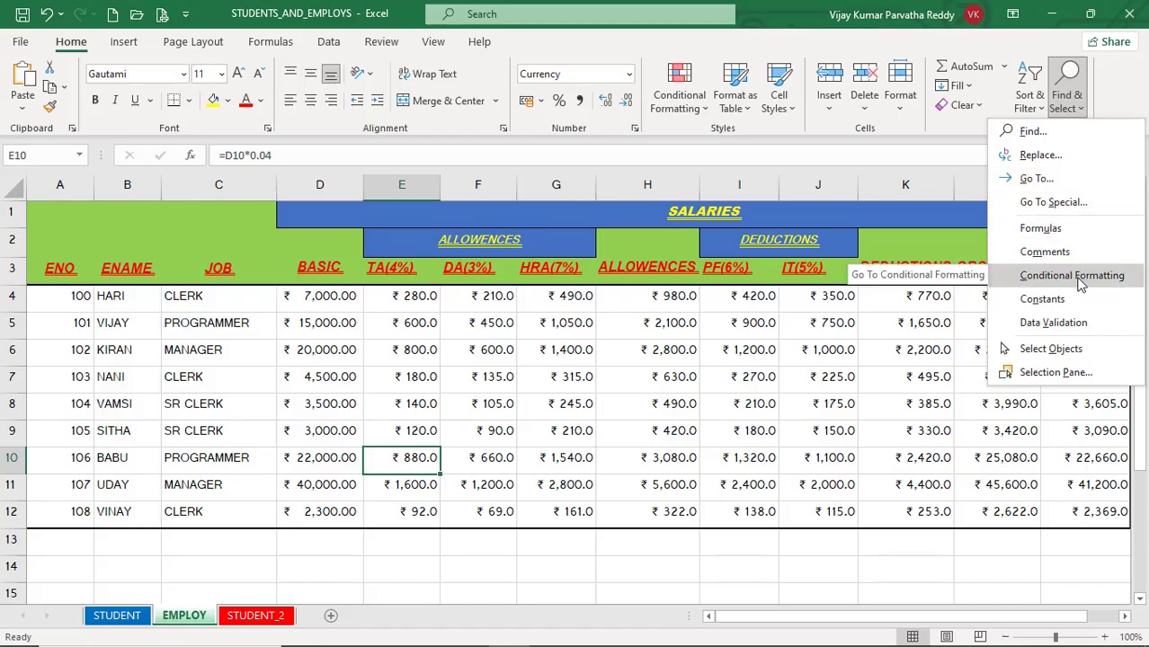
click(615, 401)
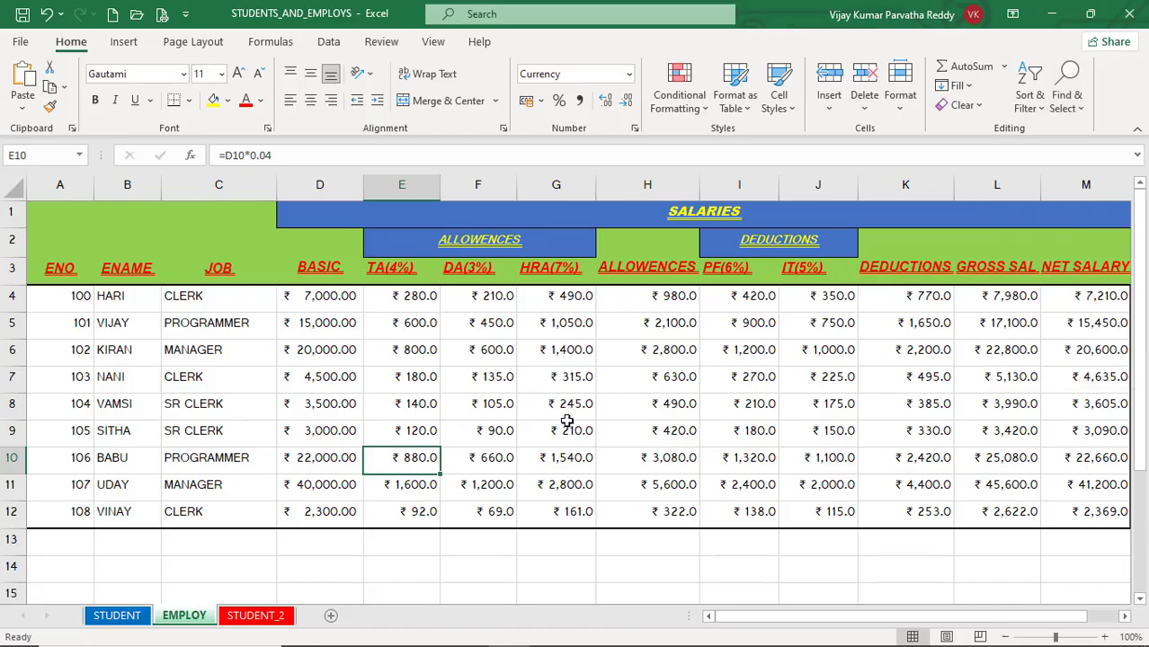
click(241, 618)
click(215, 398)
click(187, 303)
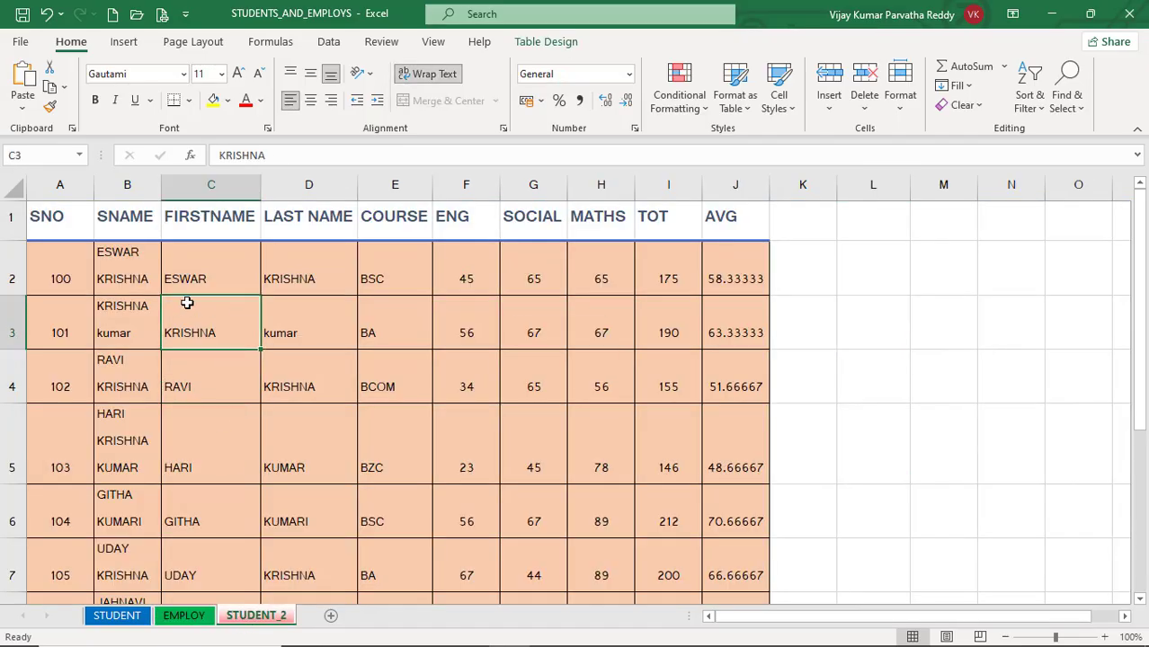
click(1083, 108)
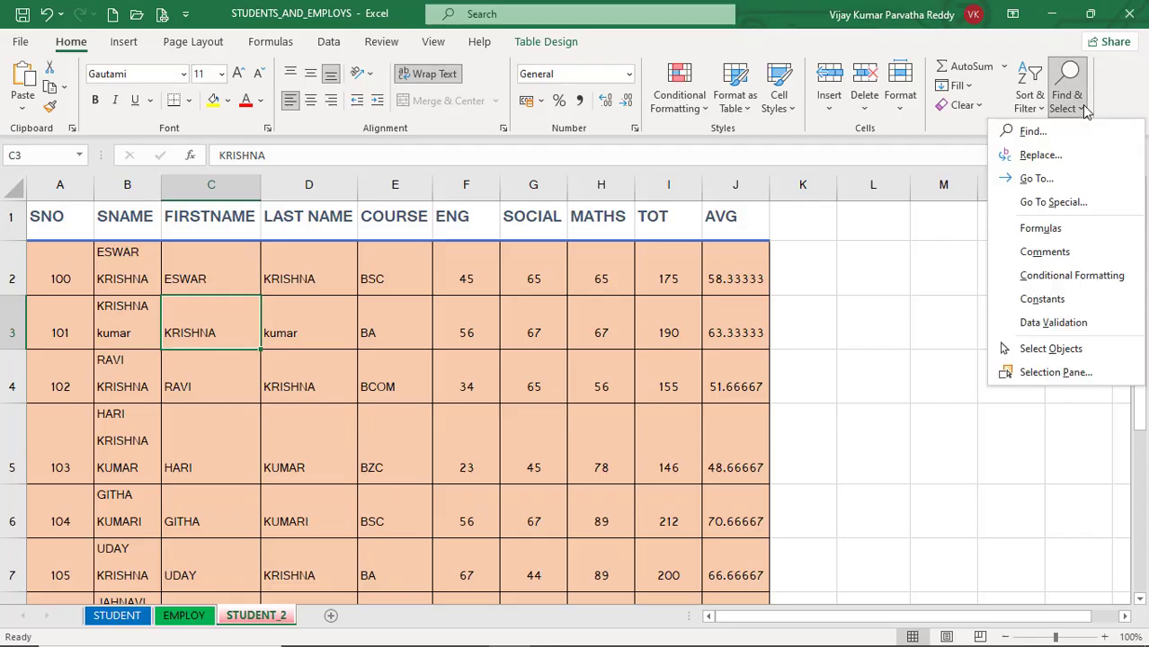
click(1083, 275)
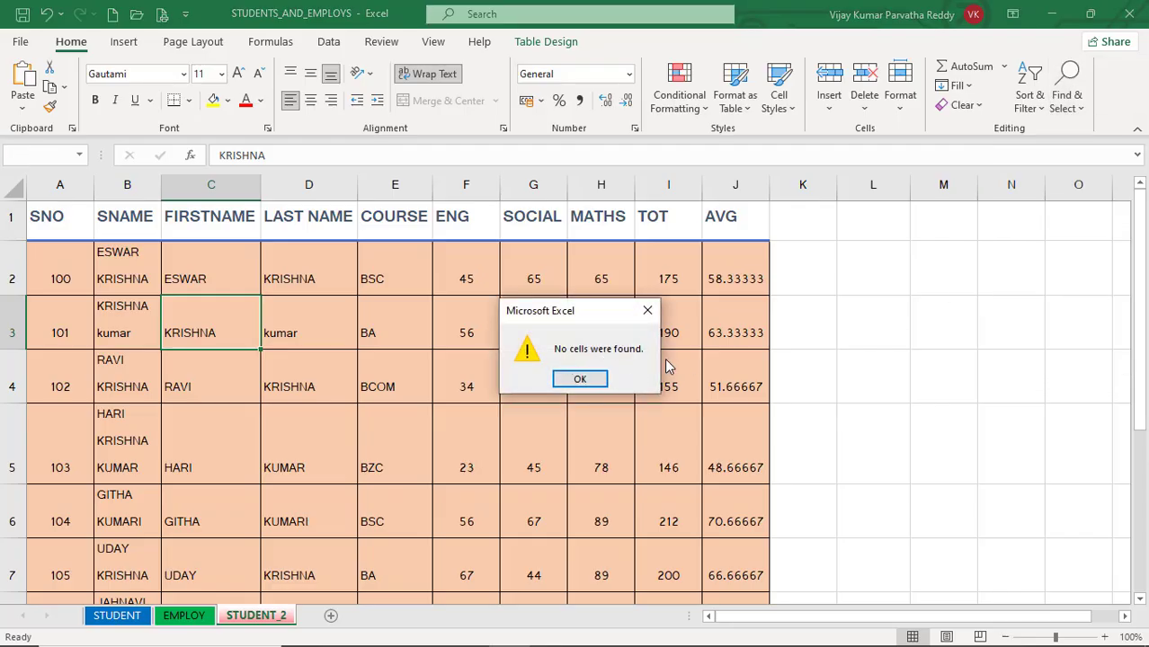
click(604, 382)
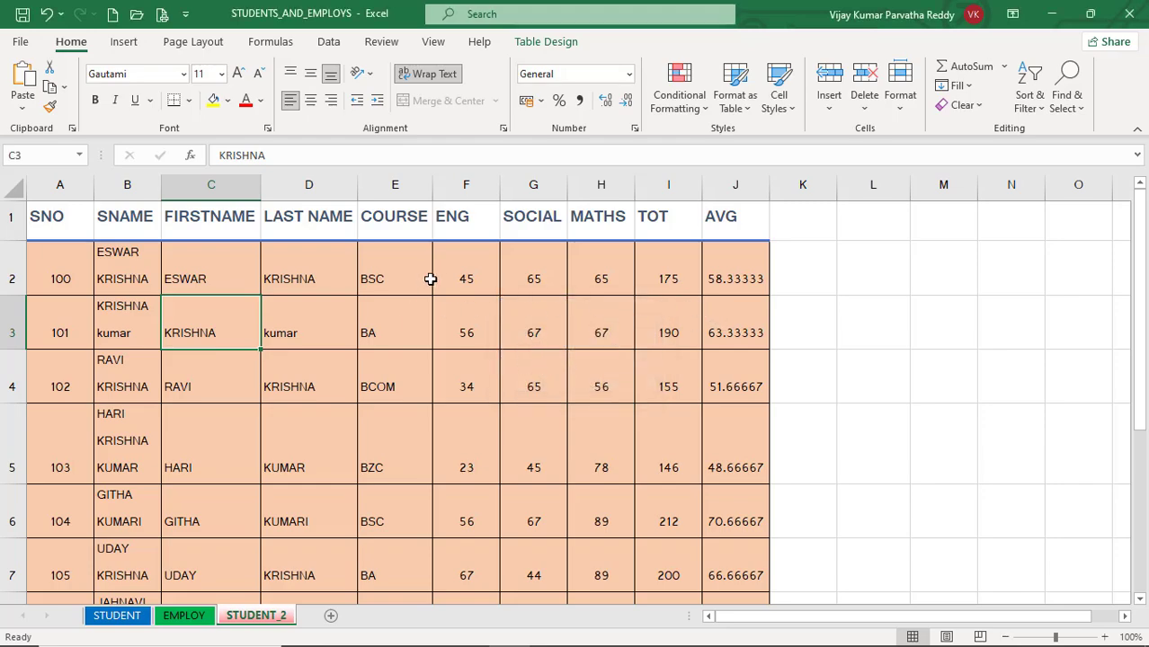
Step: Apply the Red - Yellow - Green Color Scale conditional format to the ENG marks in F2:F10
drag(465, 269, 478, 503)
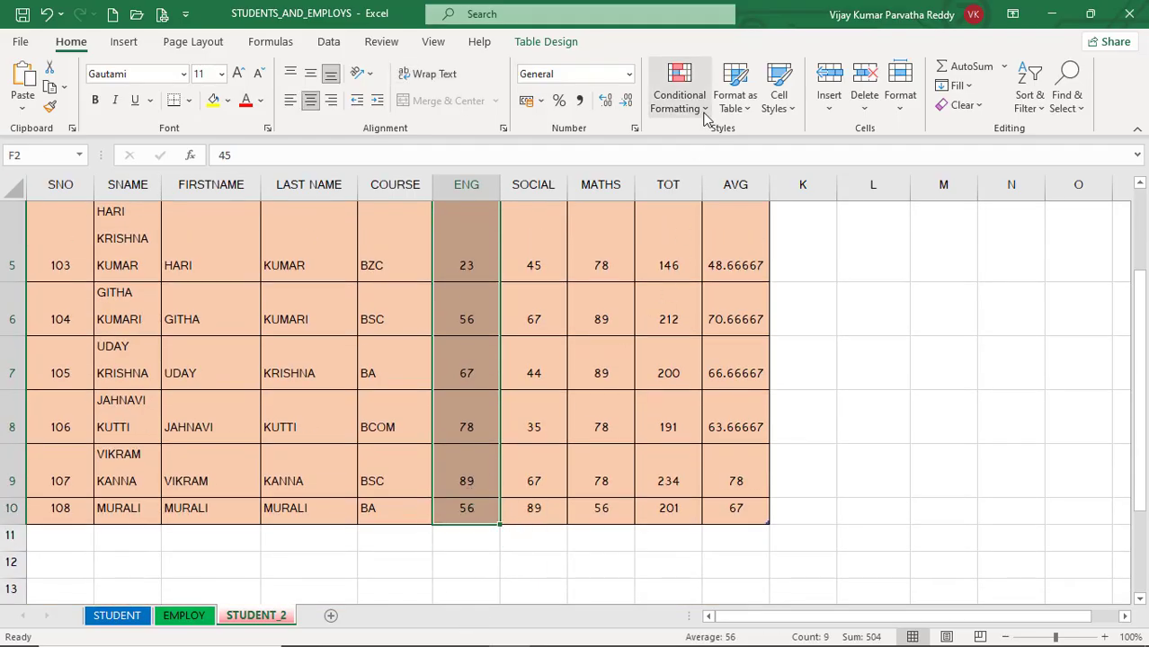
click(680, 94)
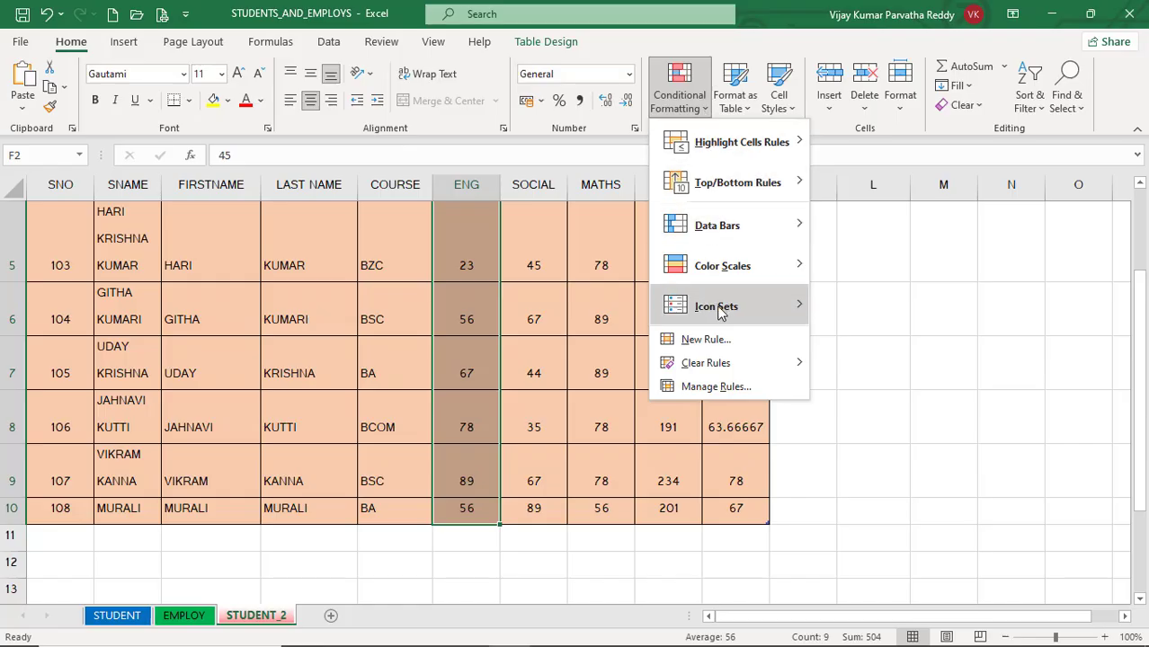
mouse_move(744, 308)
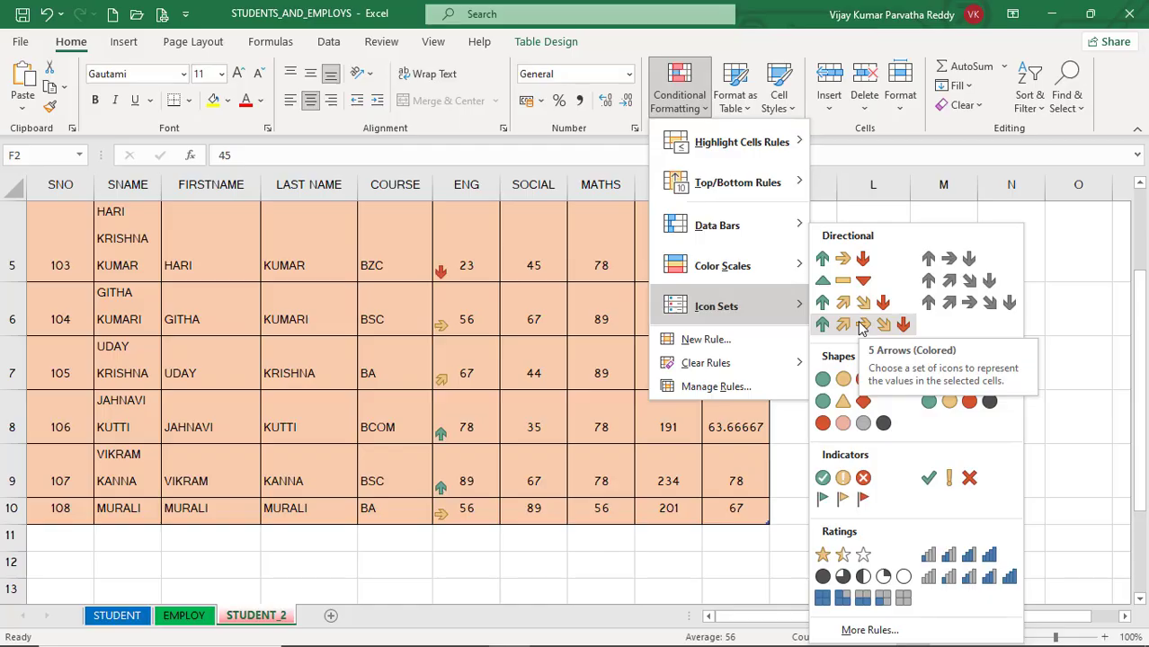
mouse_move(768, 266)
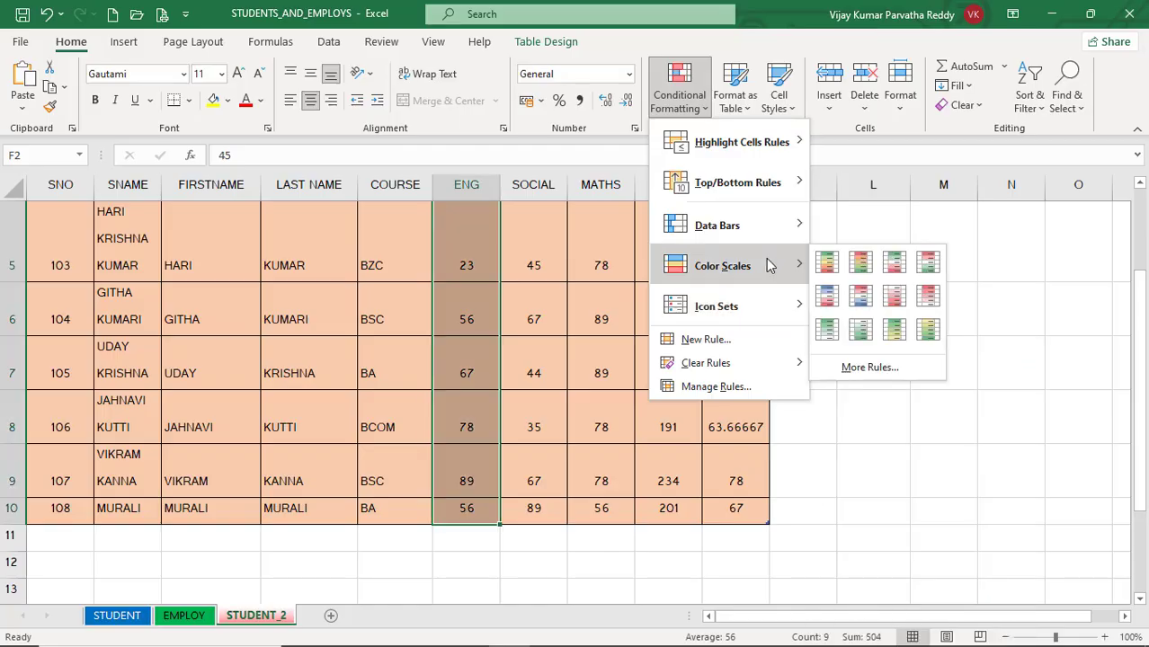
click(861, 275)
scroll(757, 339, up, 2)
click(710, 351)
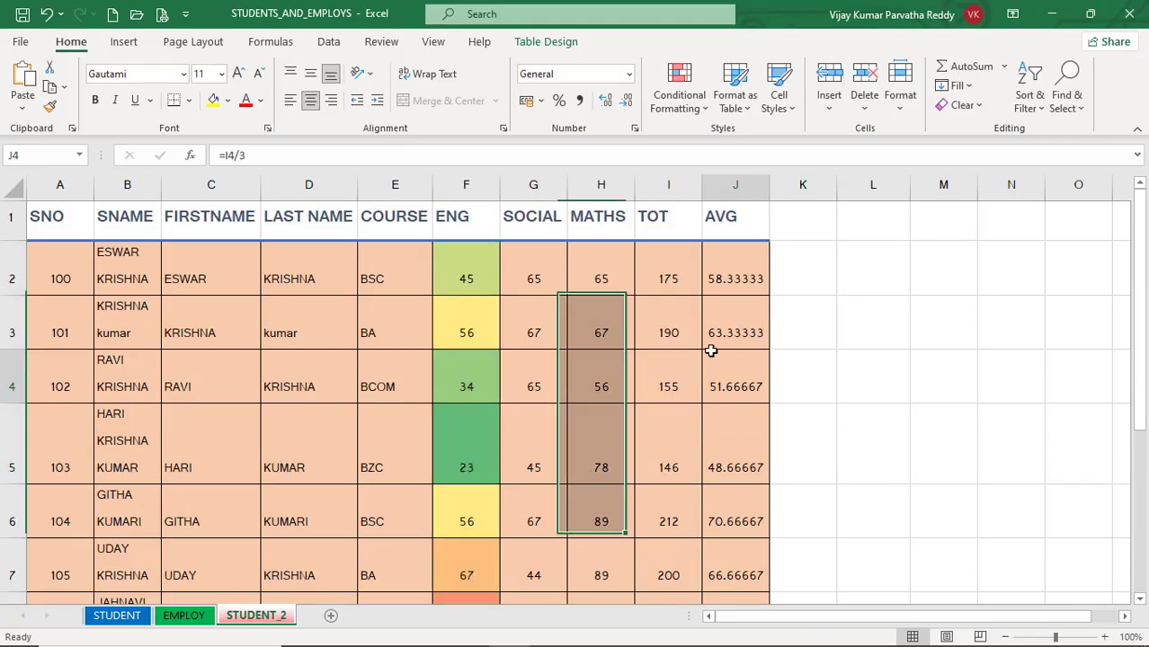
click(638, 463)
Step: Examine how the color scale shades the ENG marks across all student rows
scroll(639, 461, down, 2)
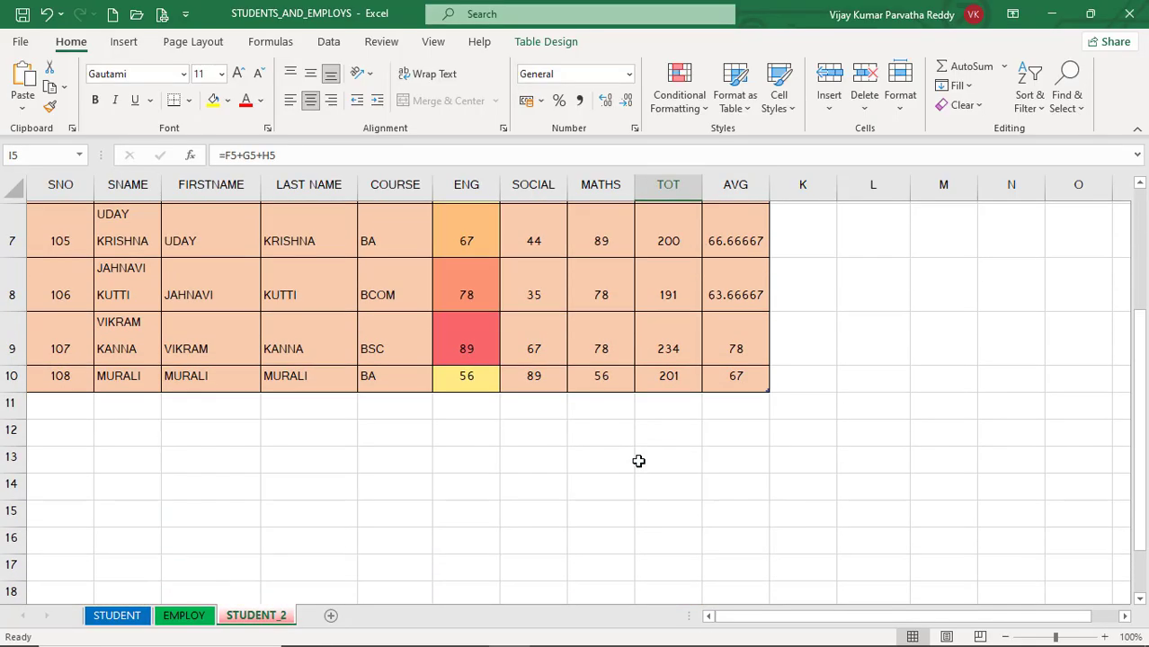
scroll(636, 462, up, 1)
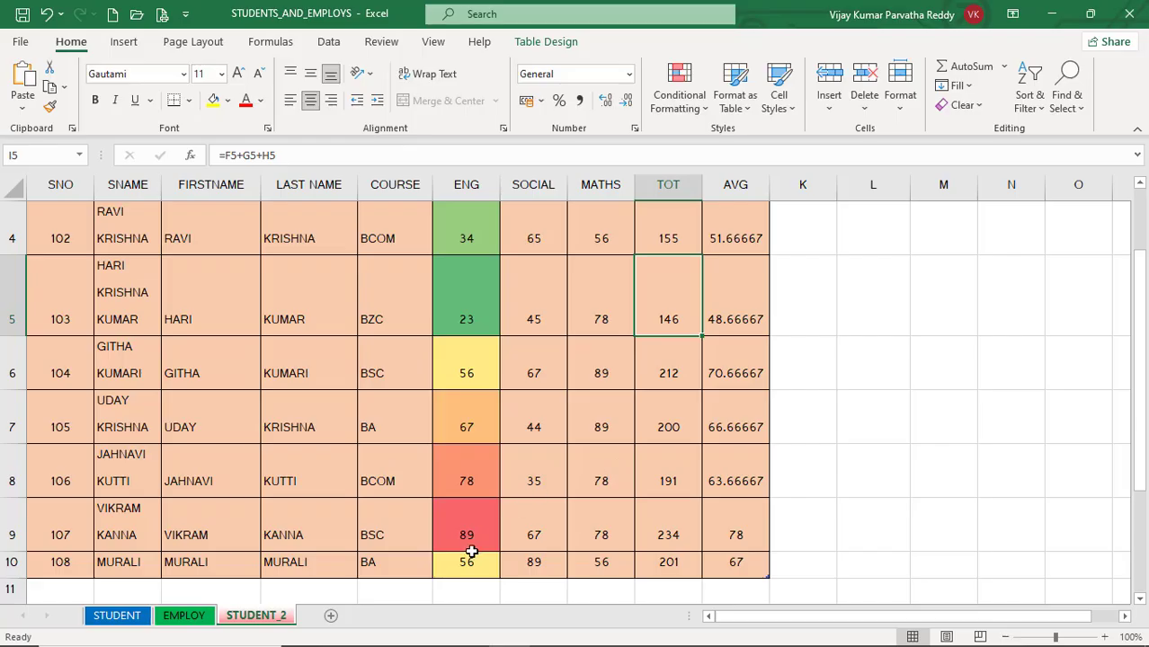
scroll(476, 535, up, 2)
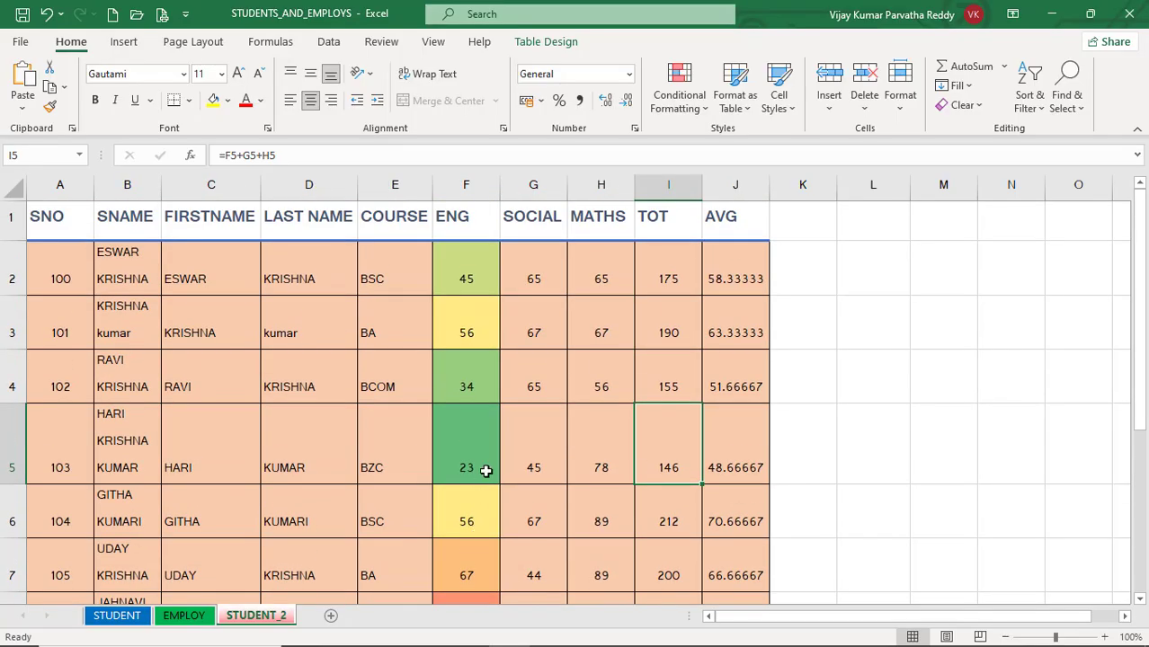
scroll(487, 470, down, 1)
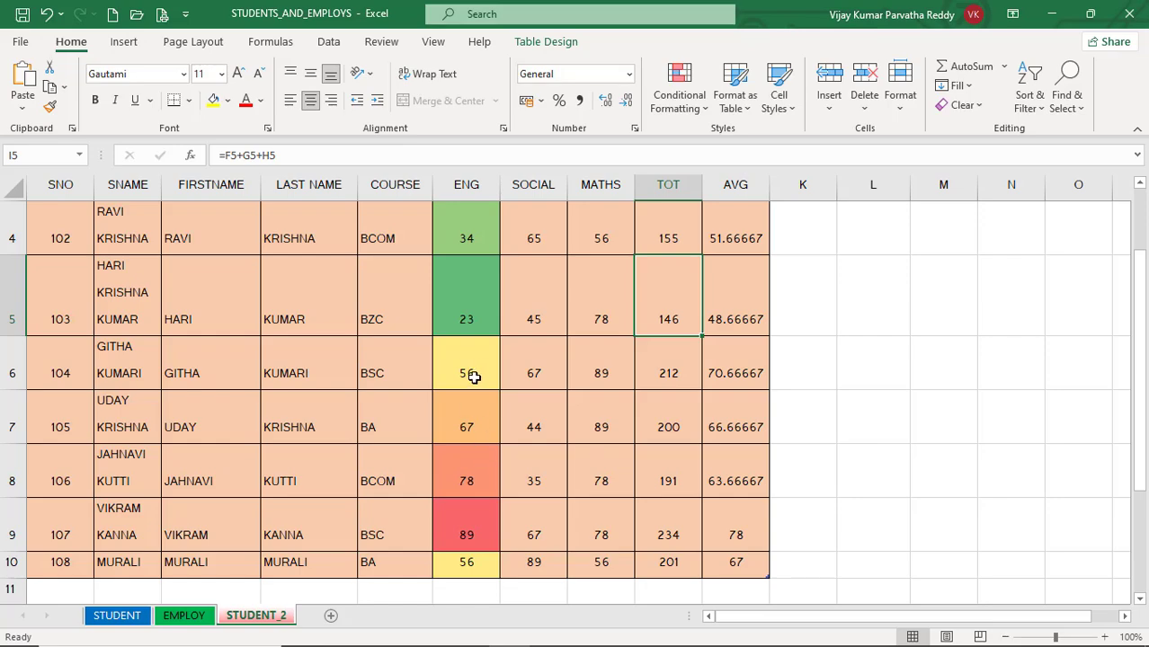
scroll(482, 382, down, 1)
scroll(485, 389, up, 2)
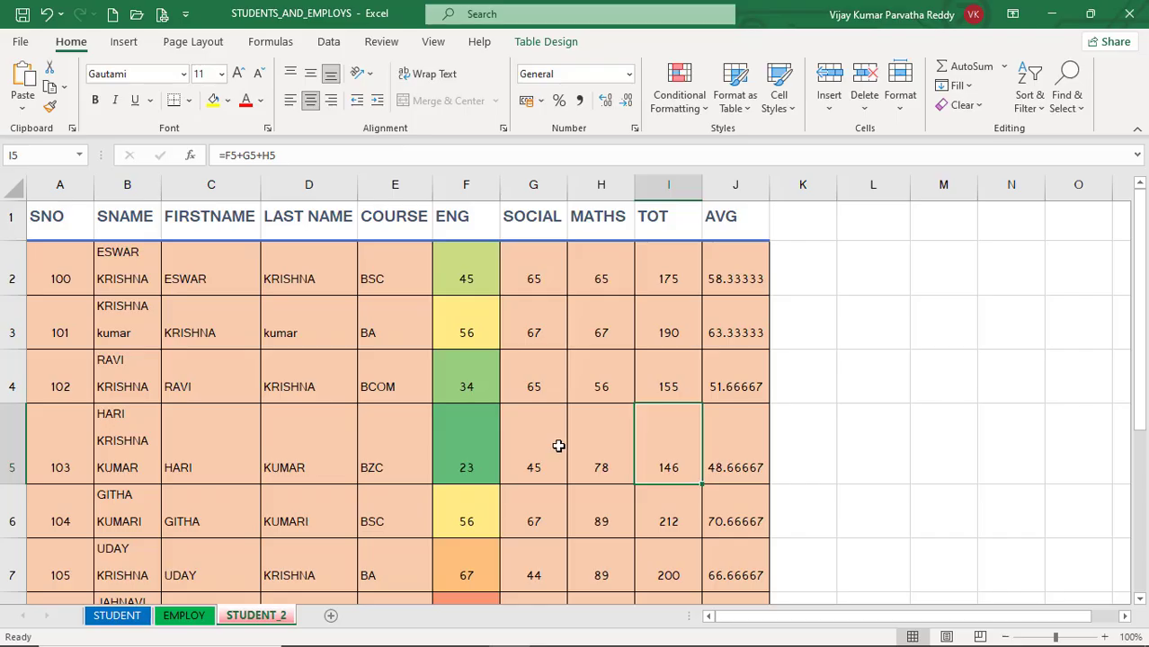
scroll(558, 445, down, 1)
Step: Select all cells with conditional formatting in the student sheet and undo the color scale on the ENG marks
click(621, 415)
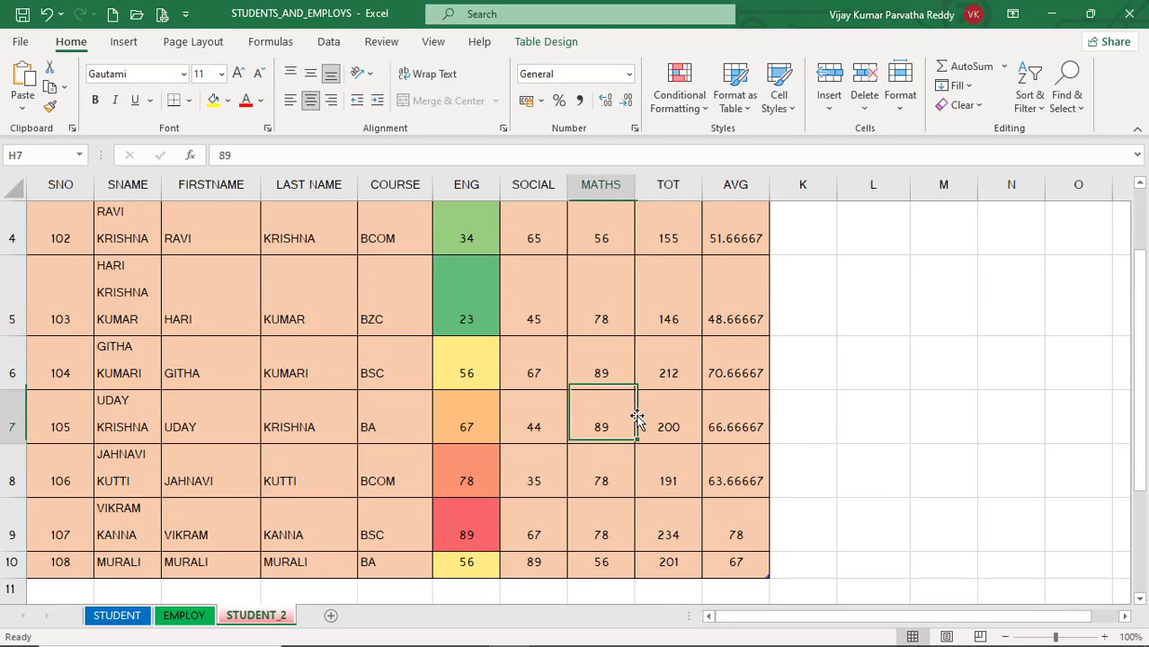
click(716, 374)
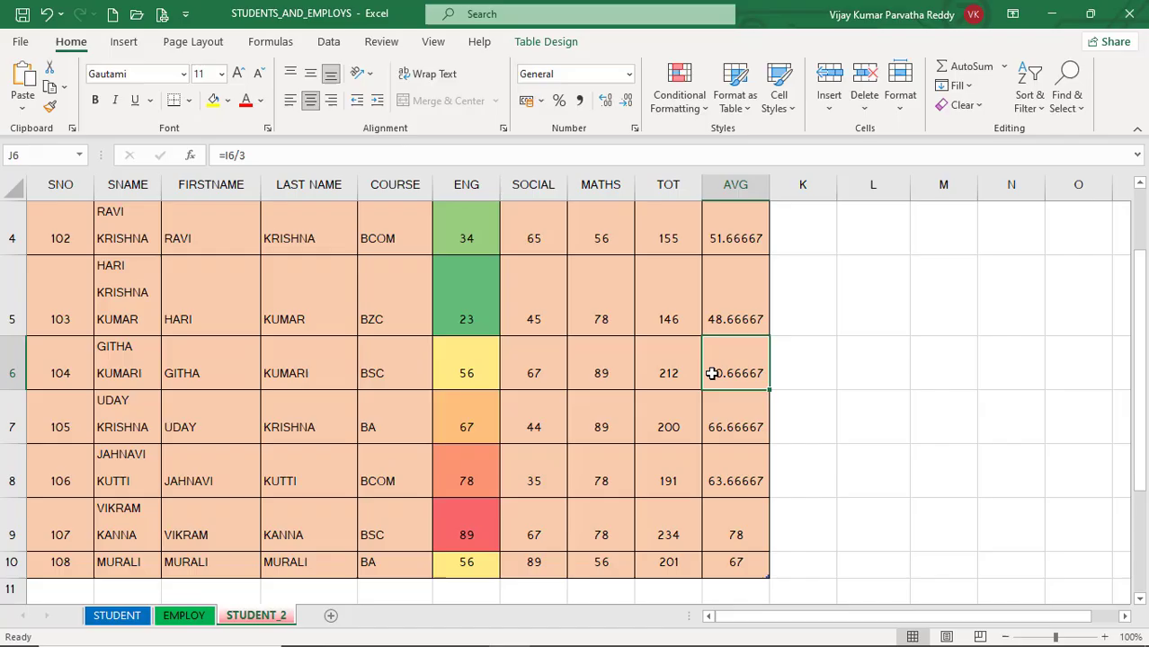
click(1069, 99)
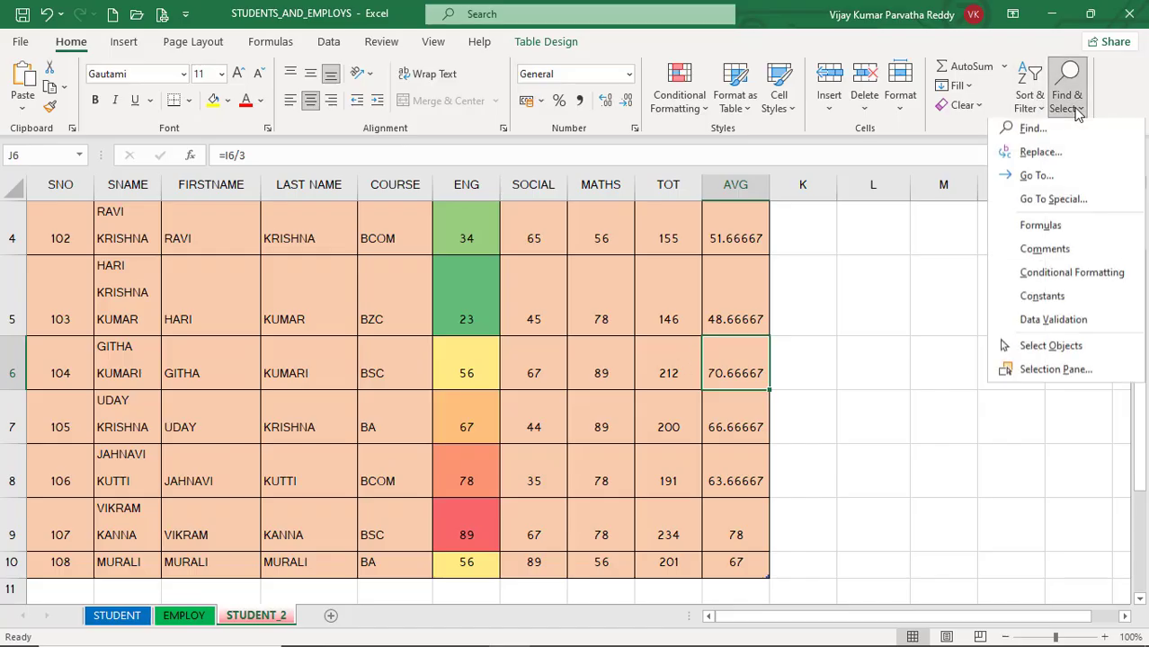
click(1071, 276)
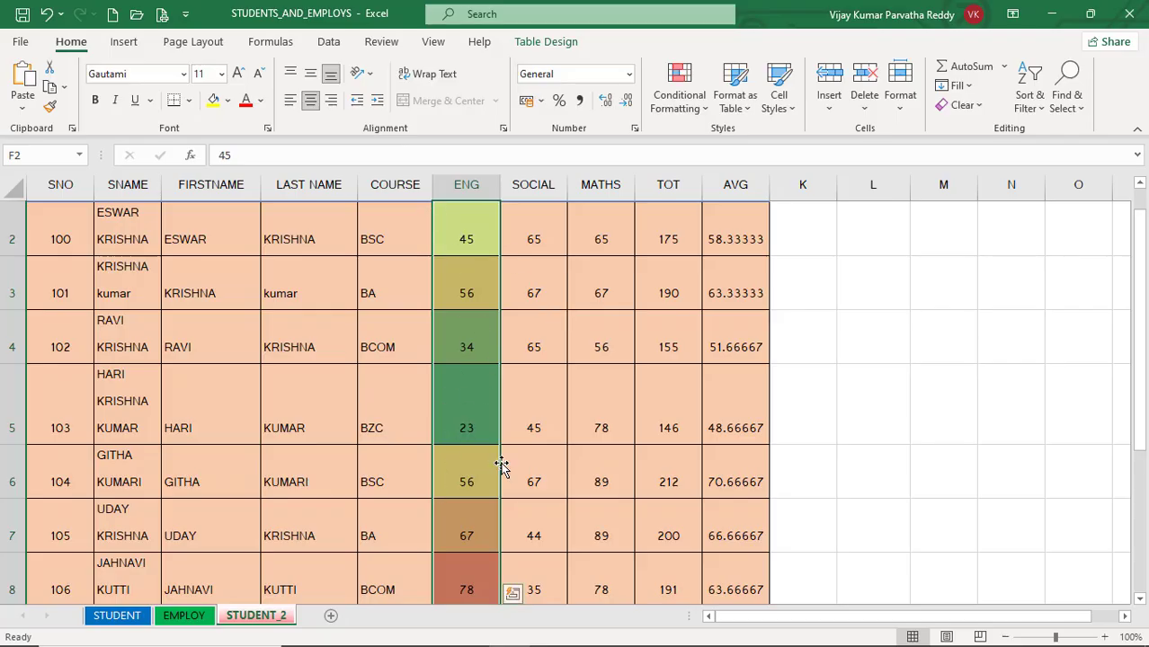
key(ctrl+z)
click(577, 410)
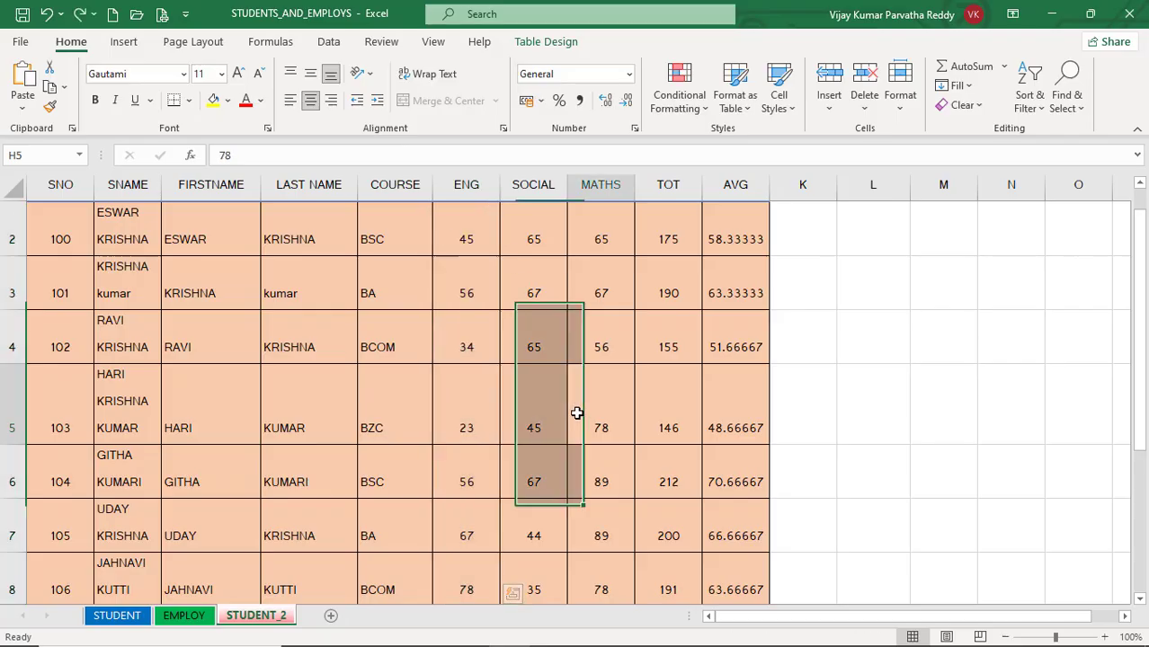
Step: Select all cells containing constants in the student sheet, and end on cell J2
click(1079, 108)
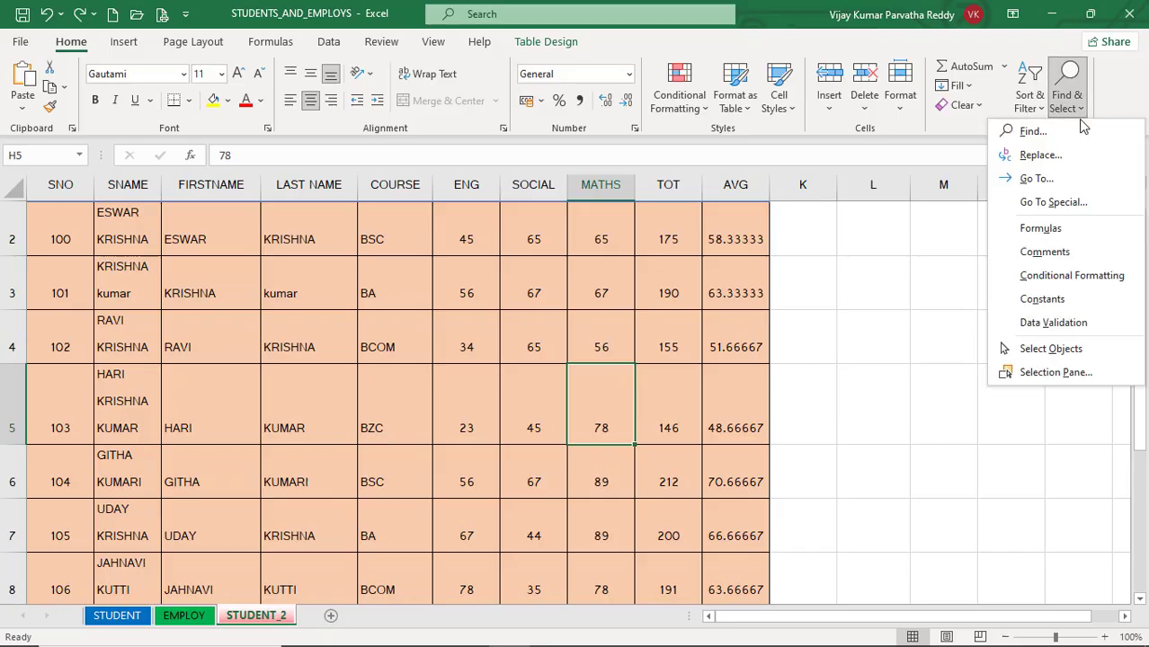
click(1076, 306)
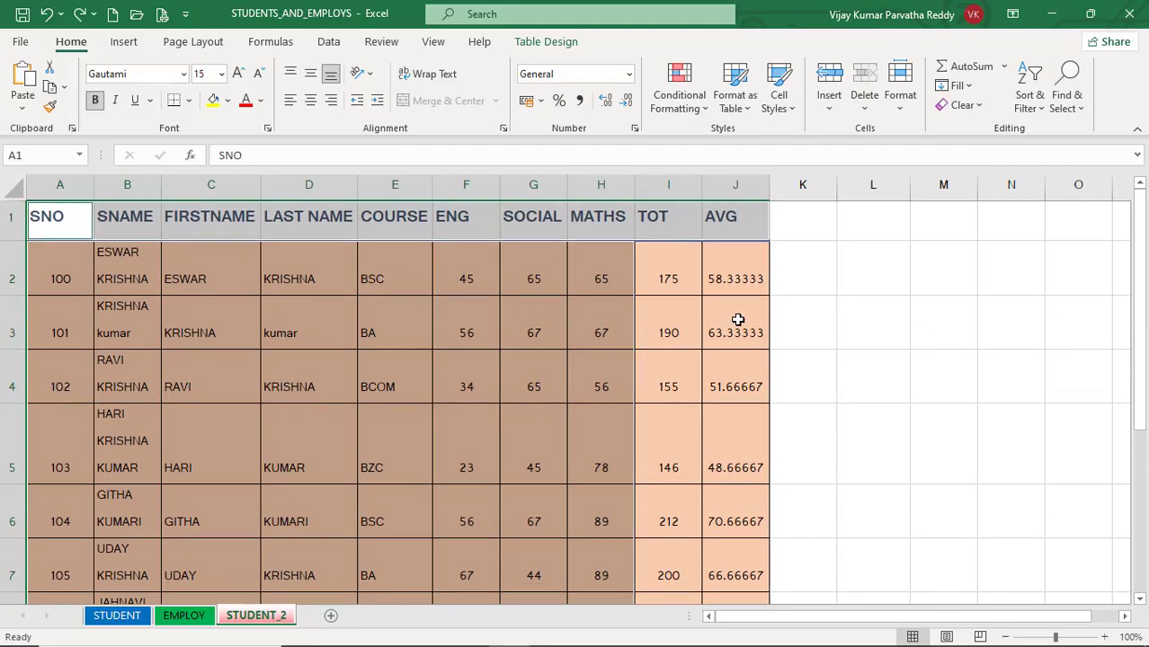
click(759, 292)
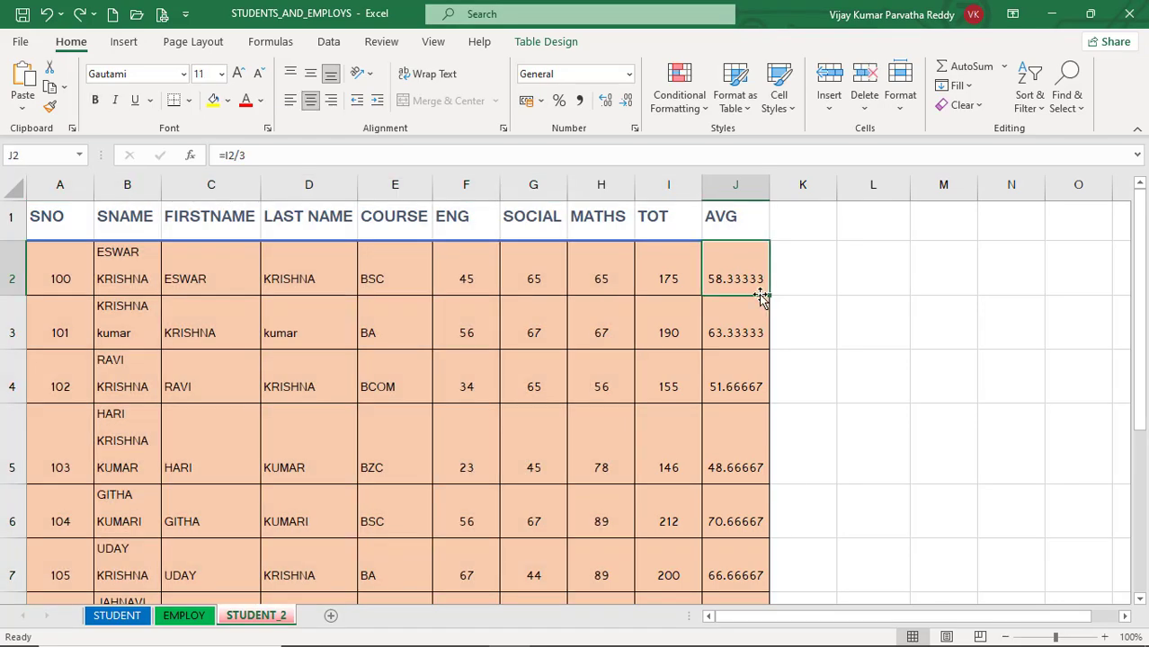
Step: Try to select the student sheet's cells with data validation, dismiss the message, and move to cell F4
click(1070, 101)
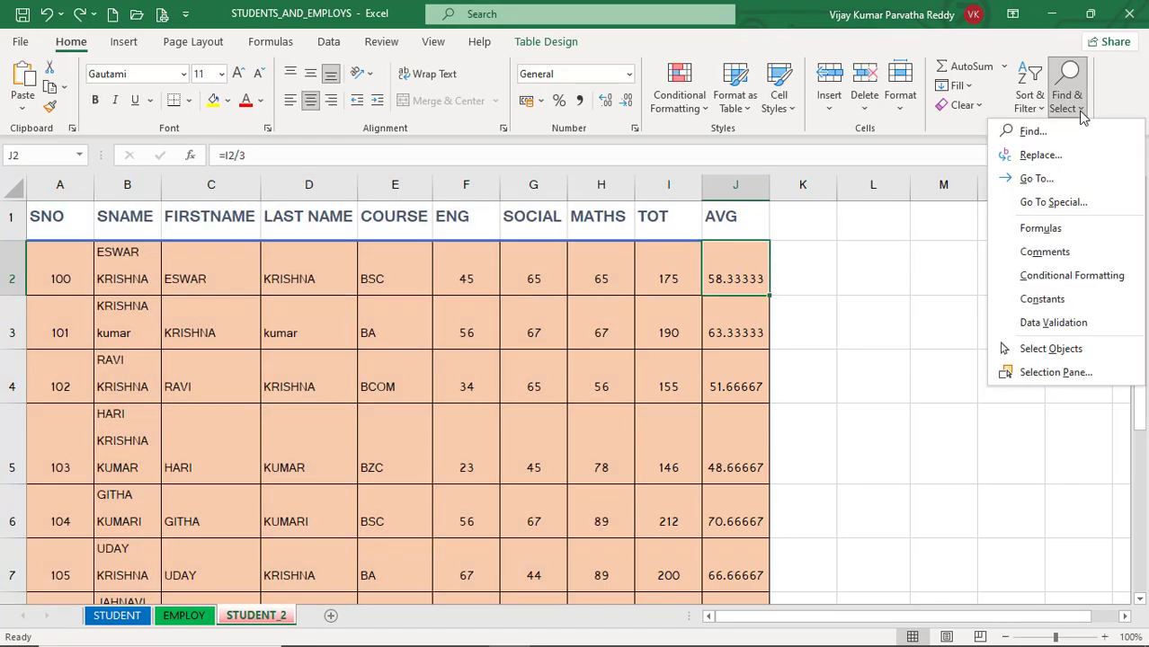
click(1052, 324)
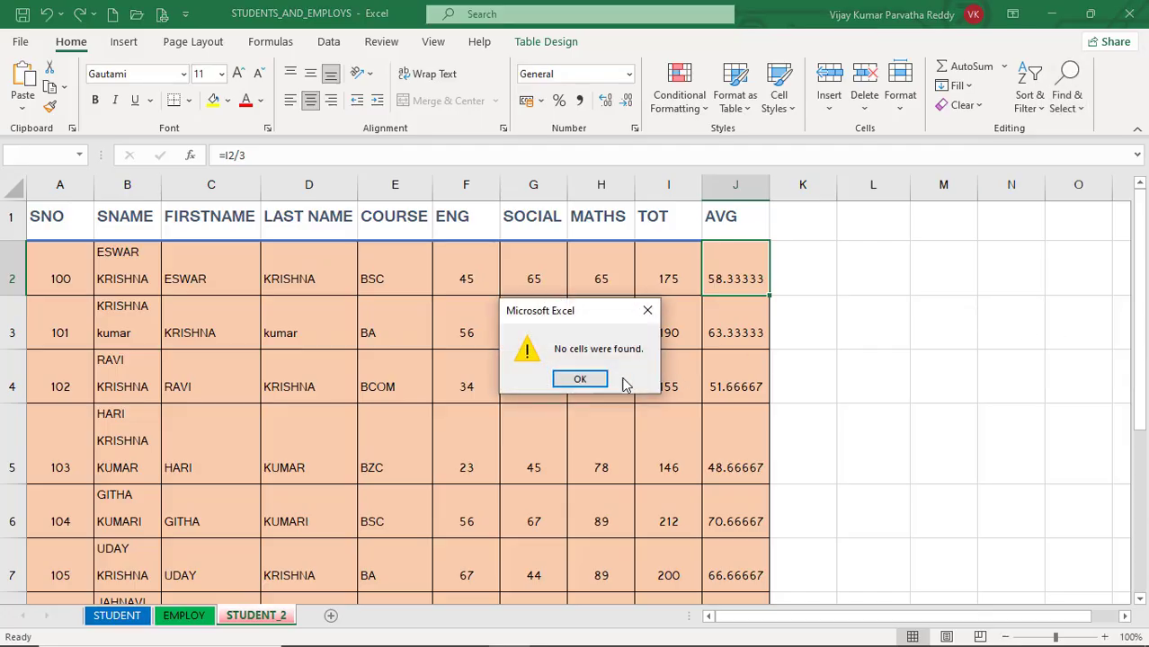
click(581, 380)
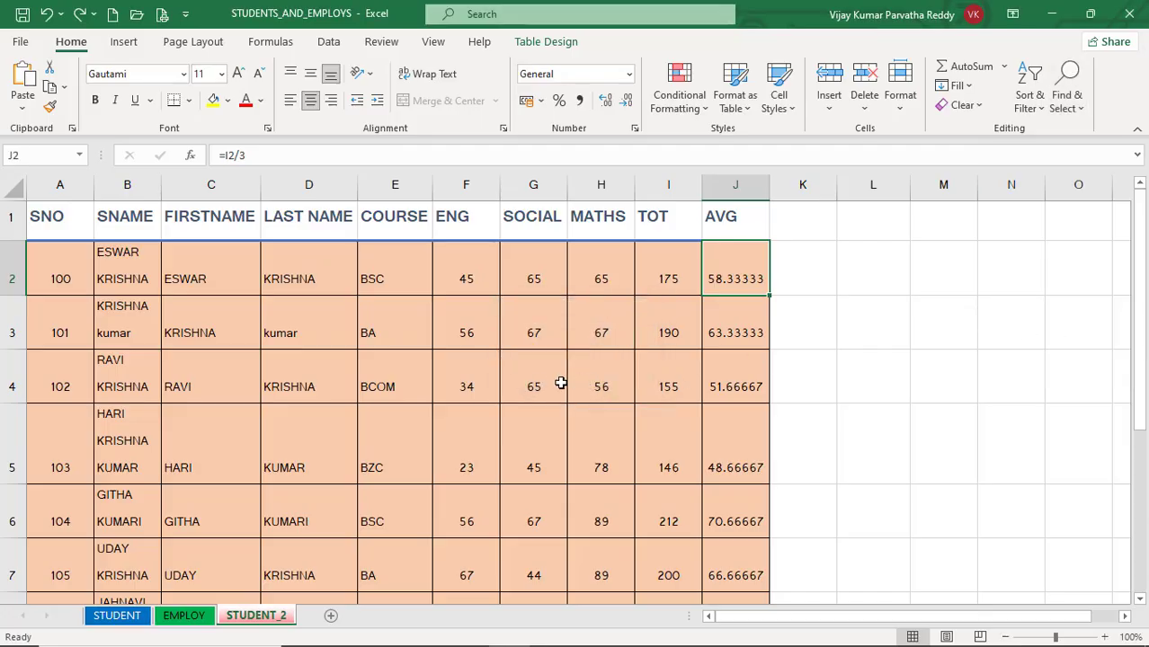
click(467, 372)
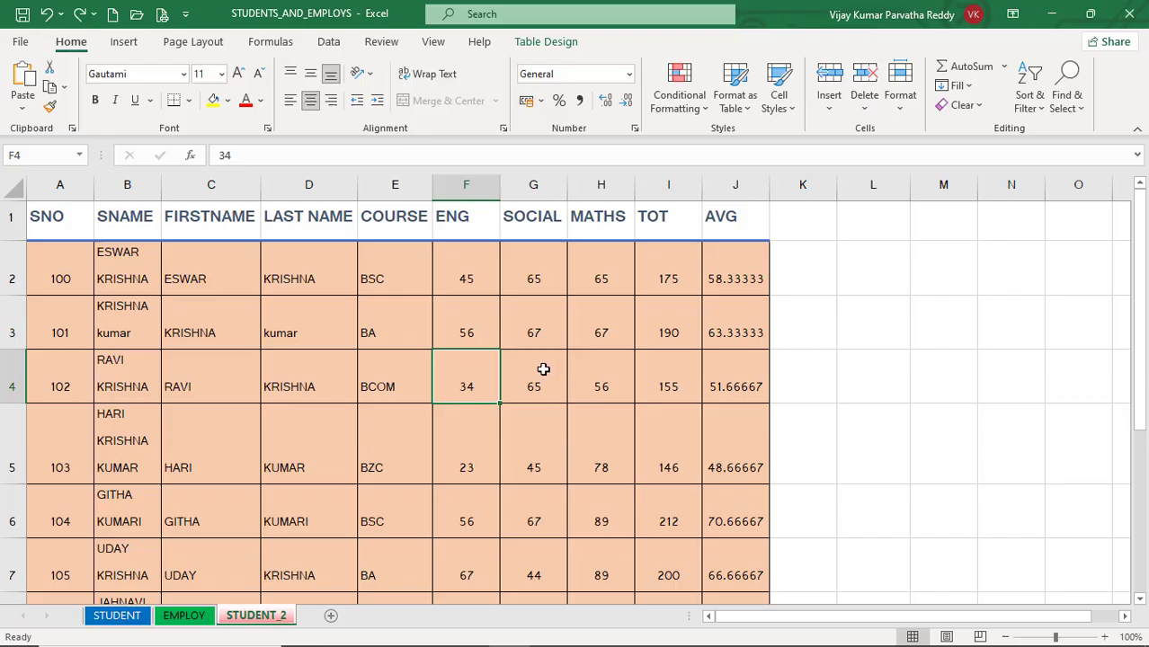
Step: Add data validation to the ENG, SOCIAL and MATHS marks in F2:H10, allowing whole numbers between a minimum and a maximum
scroll(534, 364, down, 1)
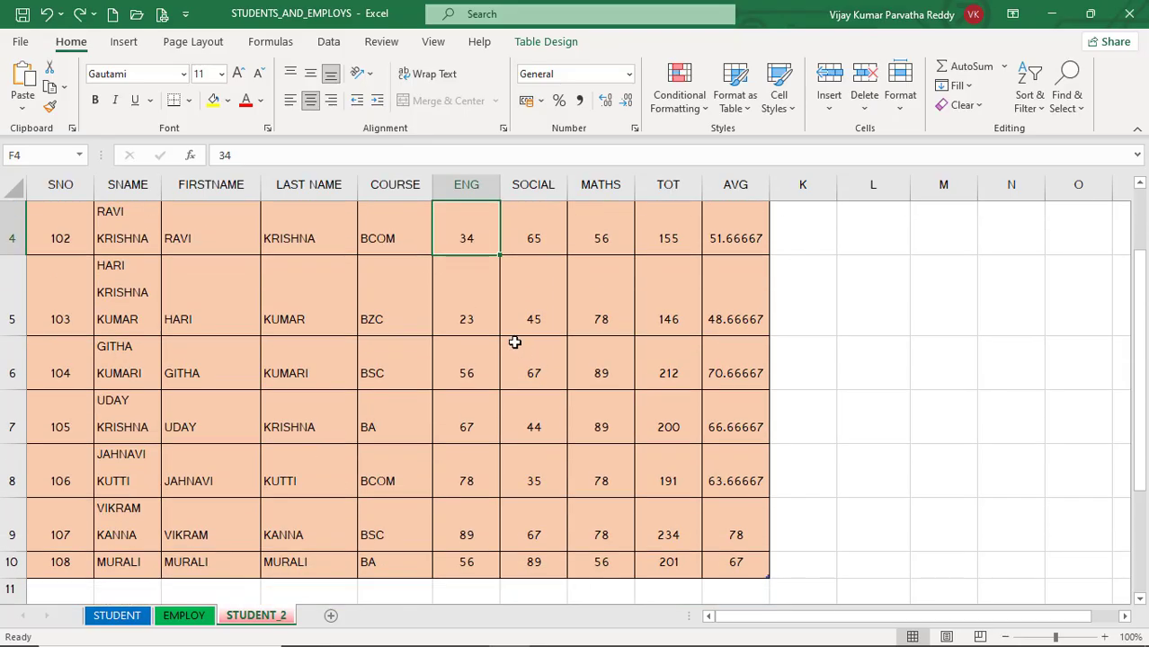
scroll(513, 340, up, 1)
drag(460, 269, 595, 508)
scroll(549, 356, up, 1)
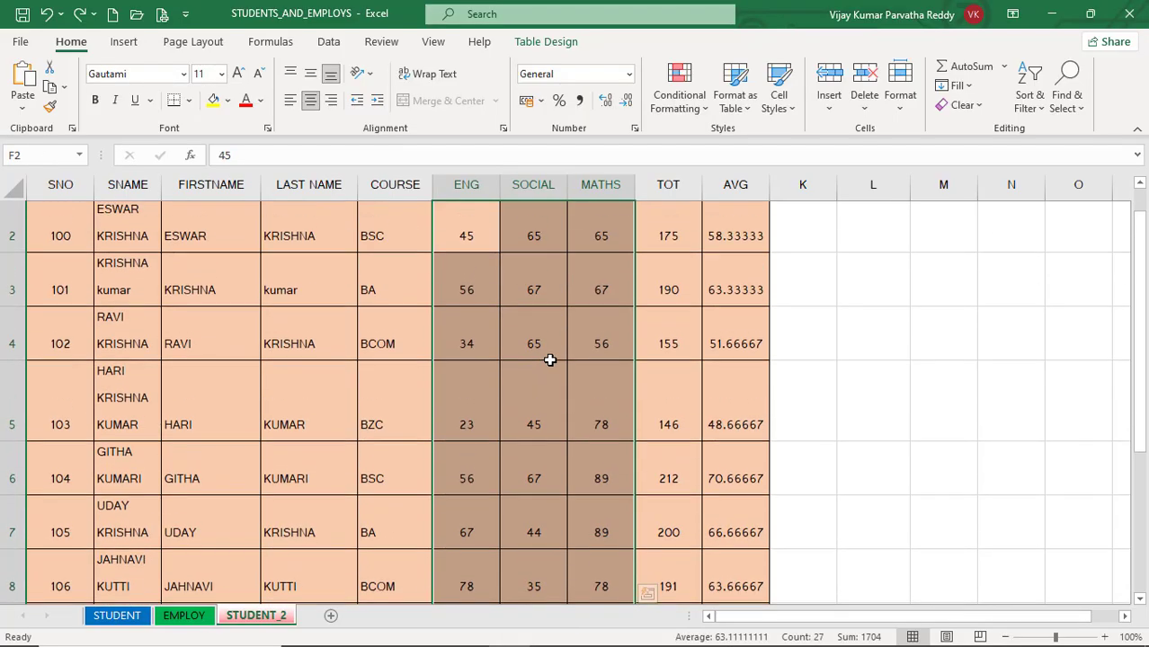
scroll(485, 265, up, 1)
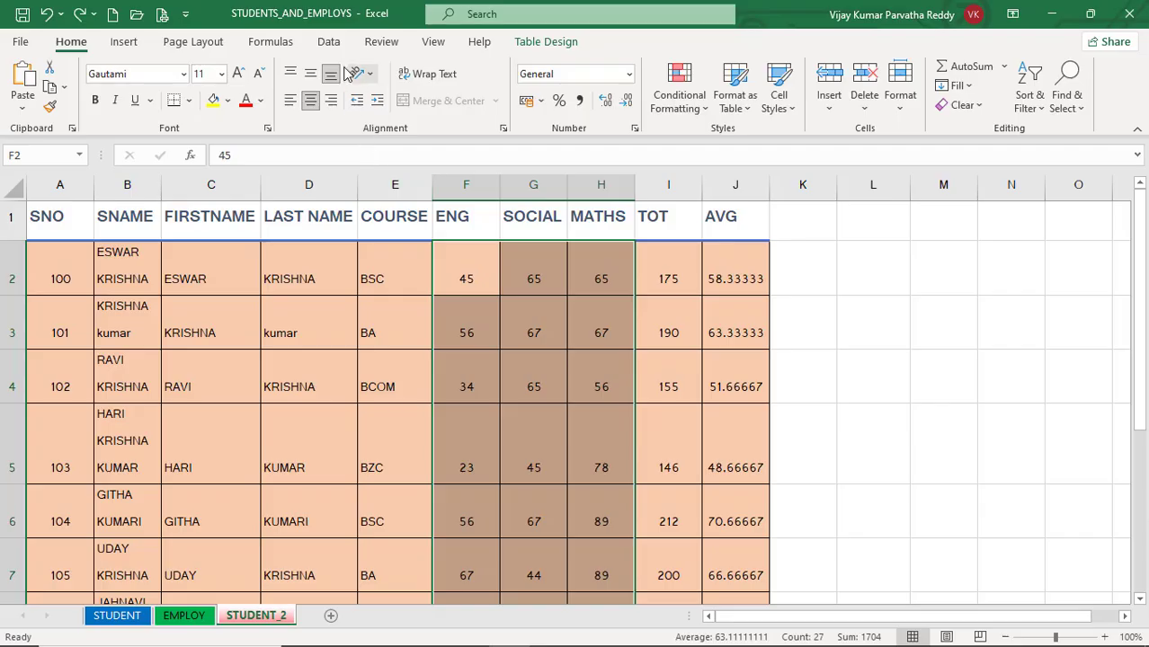
click(329, 42)
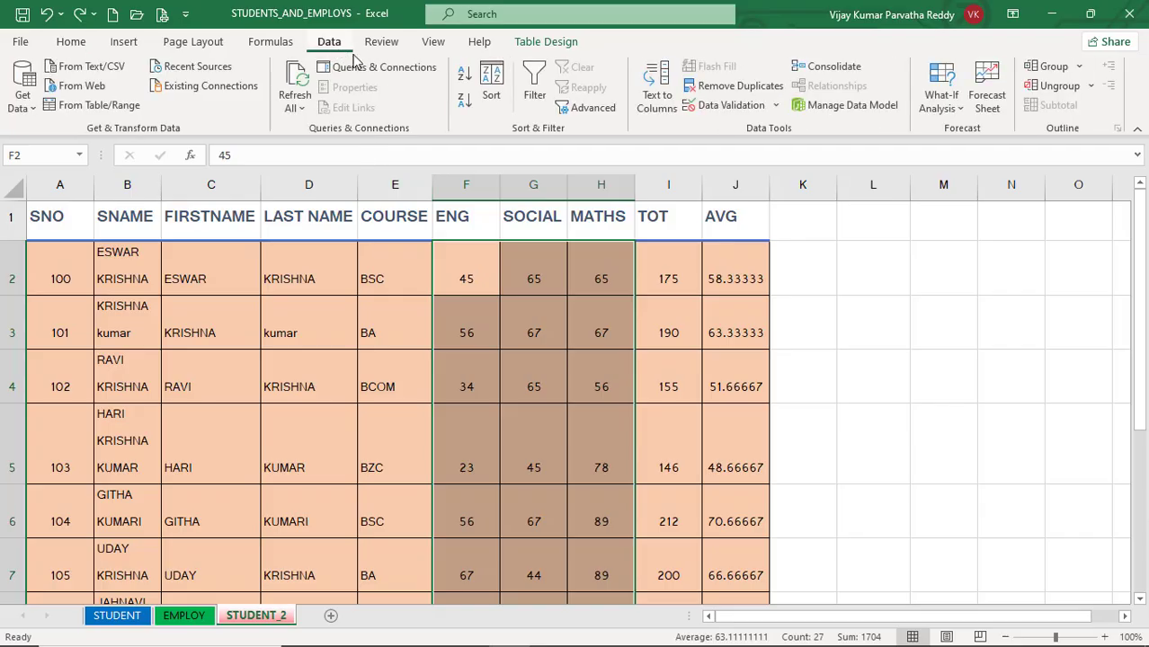
click(739, 107)
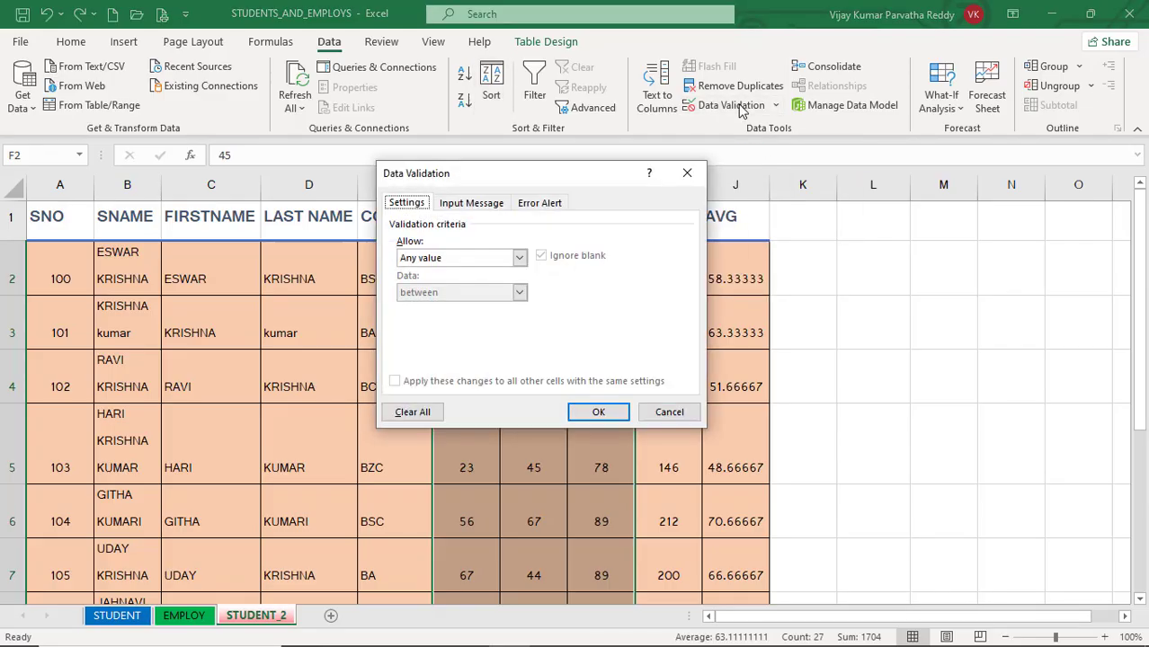
click(519, 259)
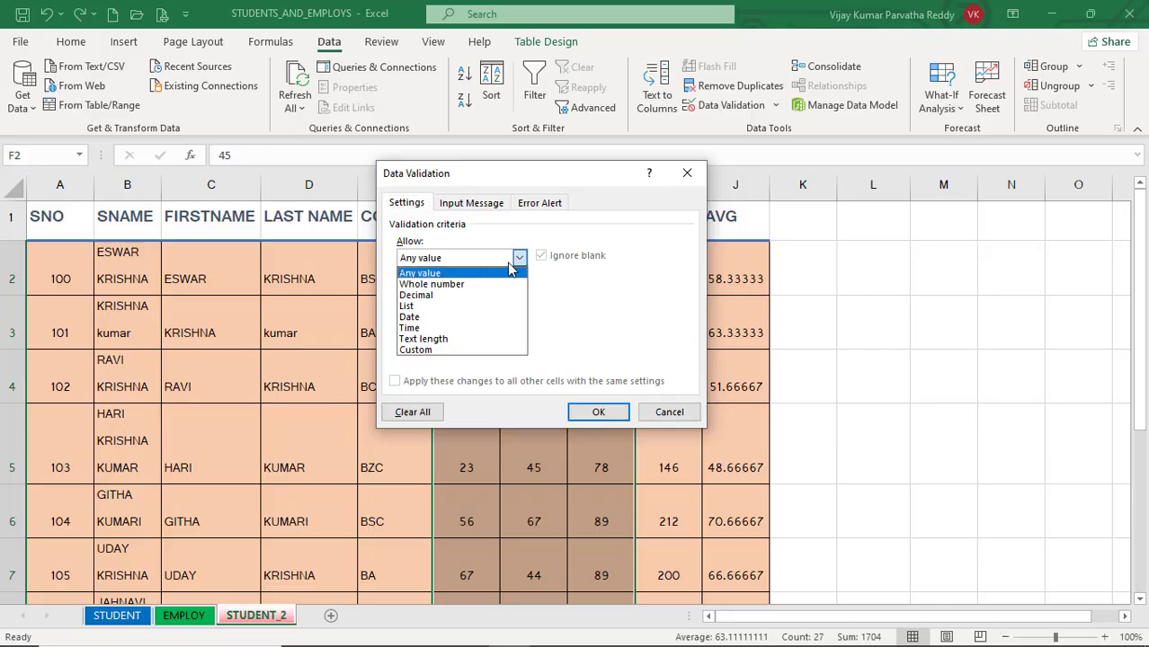
click(483, 285)
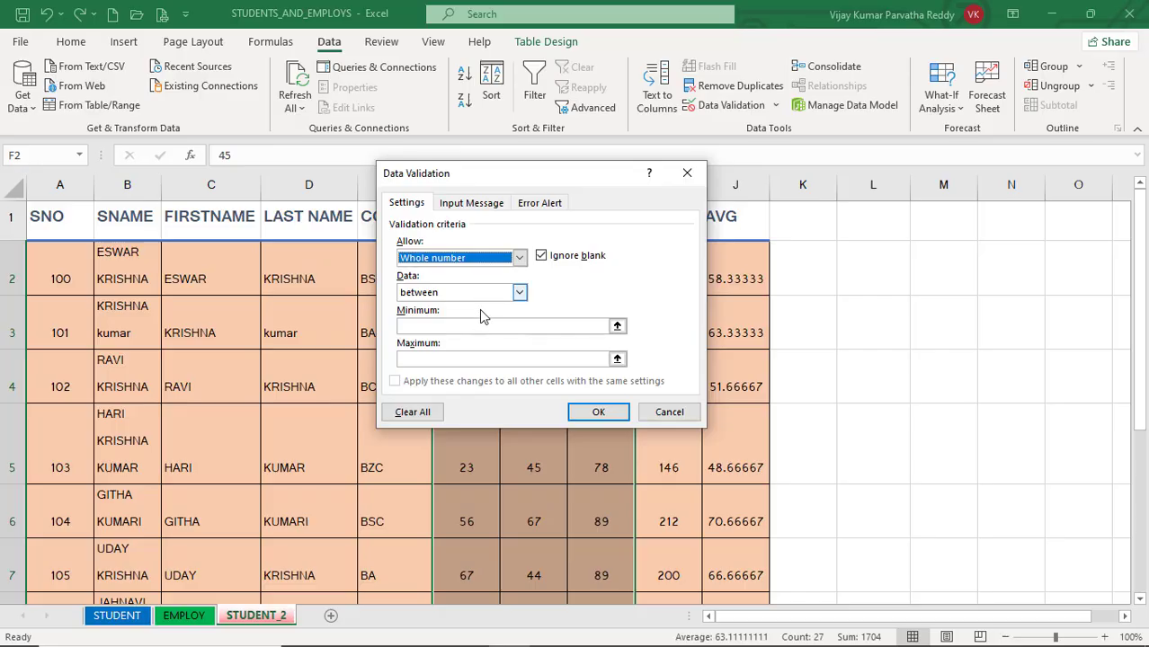
click(520, 293)
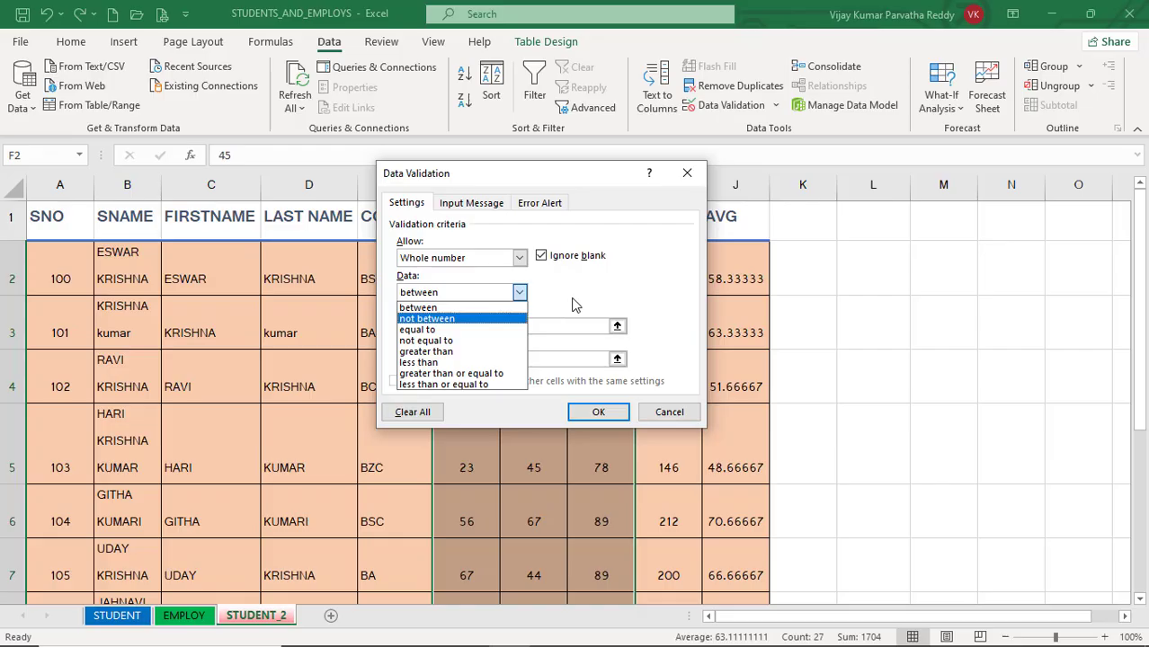
click(575, 306)
click(473, 325)
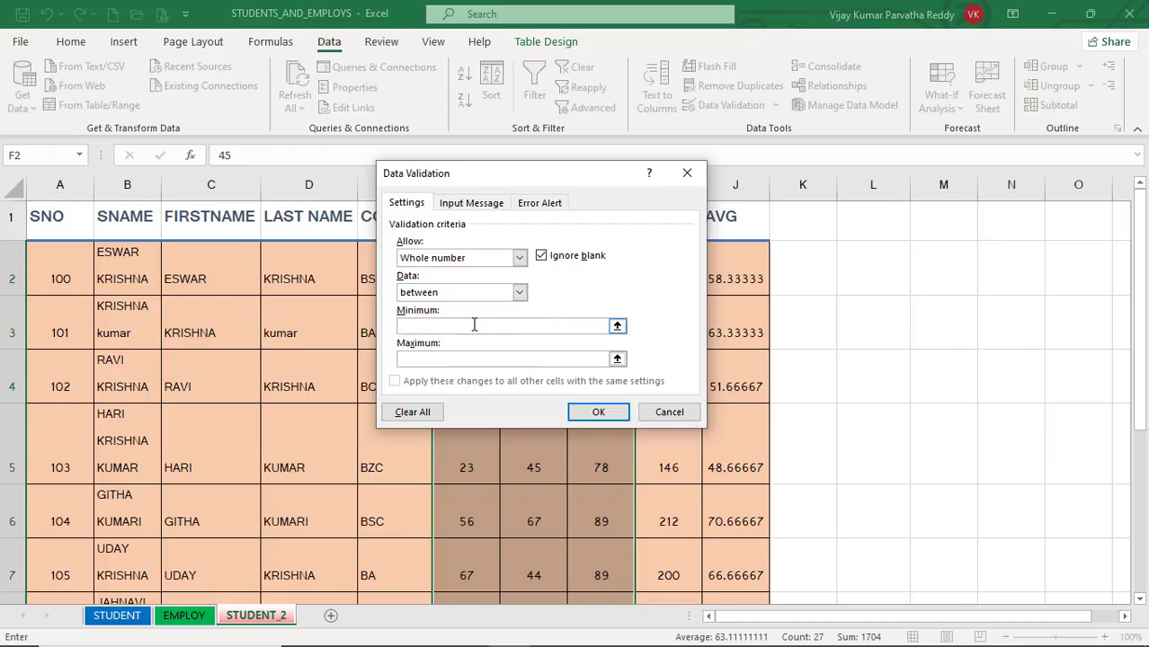
click(455, 360)
Step: Give the validation an input message titled MARKS with the text ENTER A VALUE BETWEEN 0 TO 100
click(466, 204)
click(462, 278)
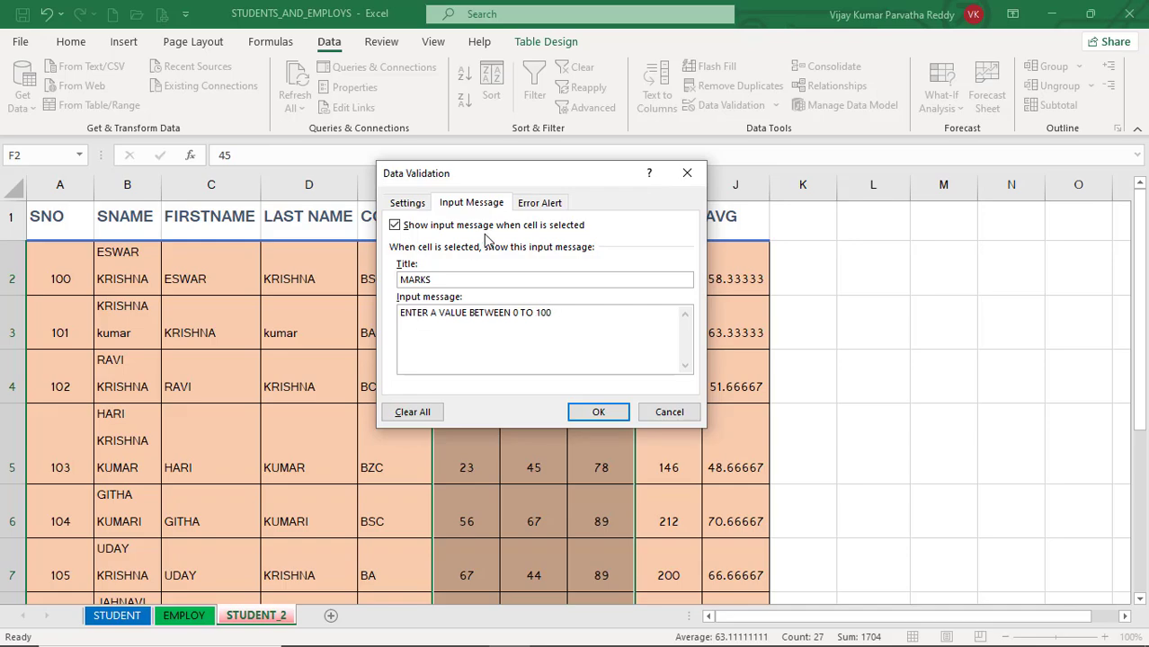
Step: Add an error alert titled MARKS with the message WRONG DATA ENTER 0 TO 100, and apply the validation
click(535, 206)
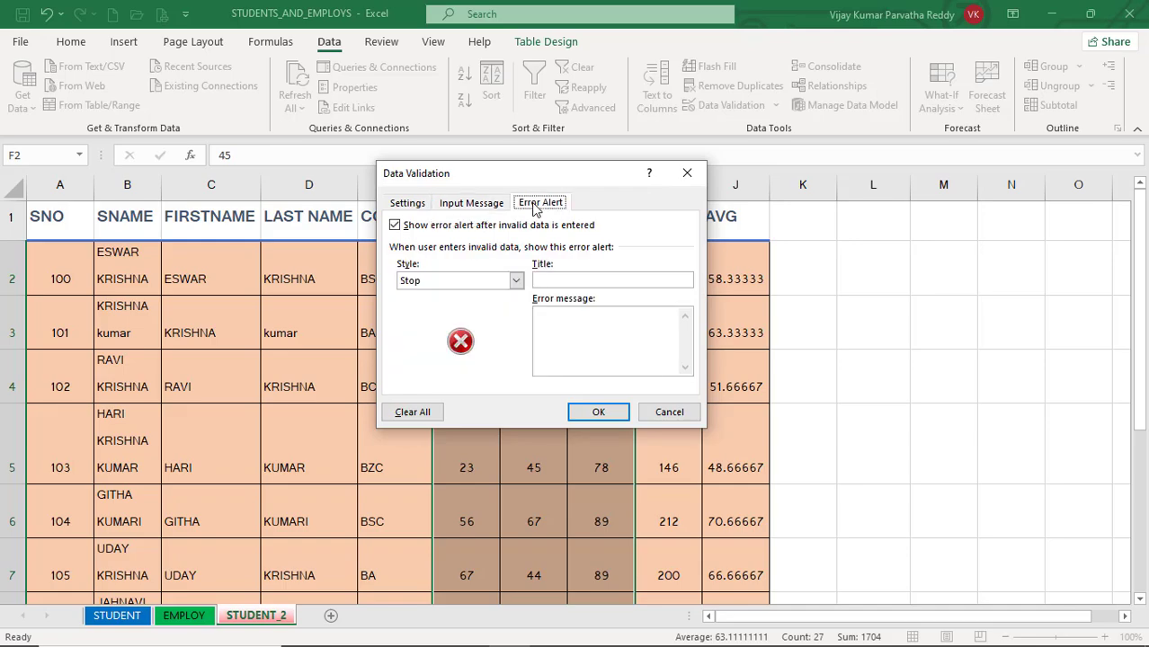
click(545, 279)
click(559, 319)
text(WRONG D)
text(ENRT)
key(BackSpace)
key(BackSpace)
text(TER 0)
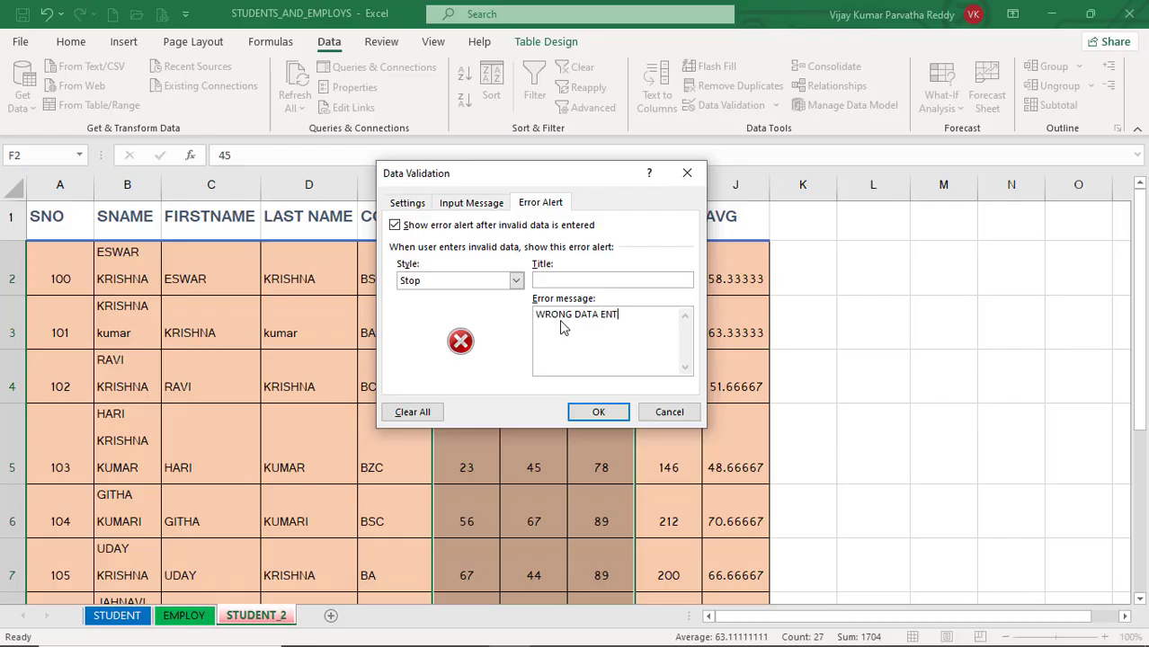
text( TO 100)
click(591, 412)
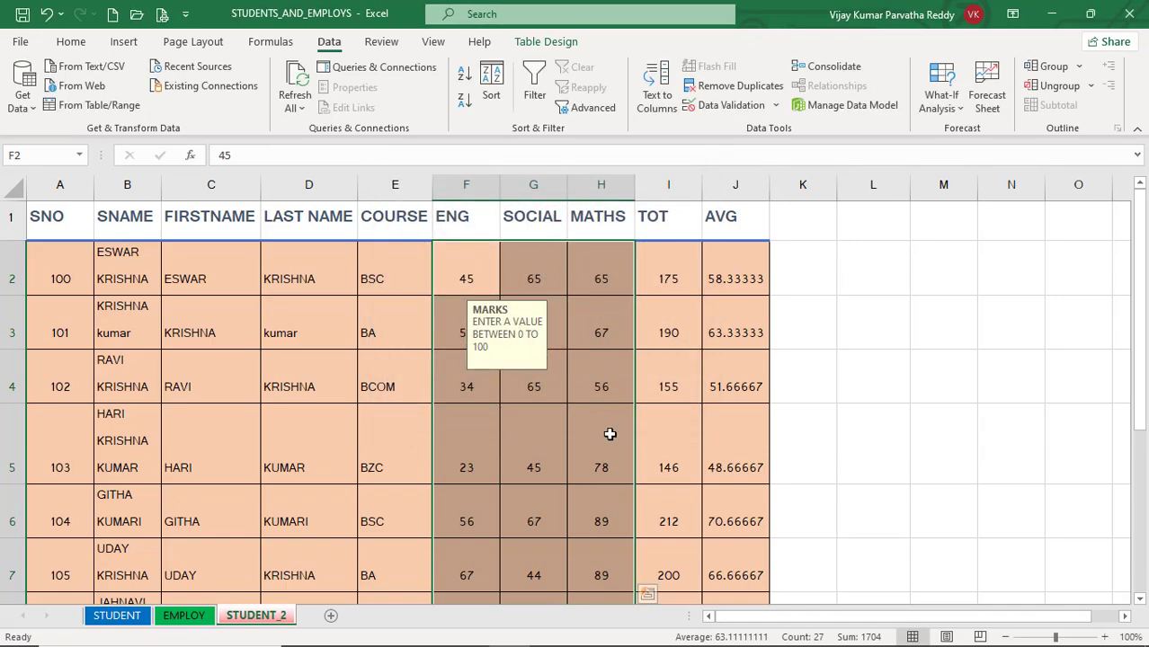
Step: Check the input message on the validated marks by selecting SOCIAL cell G7 and a cell outside the table
scroll(608, 431, down, 1)
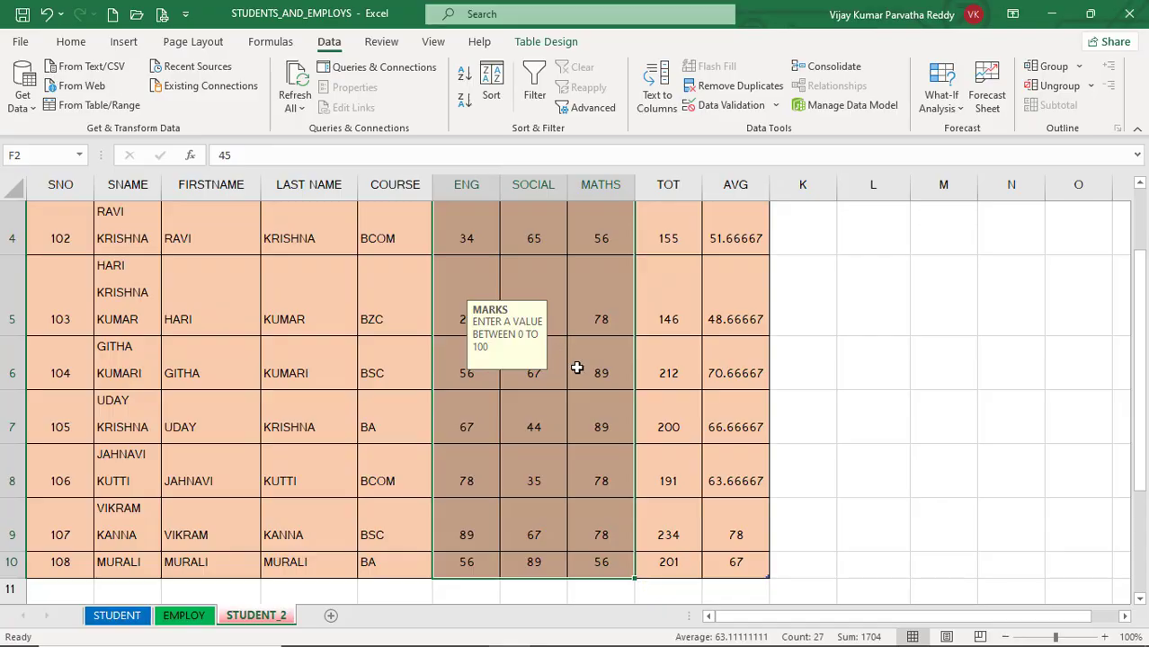
click(564, 416)
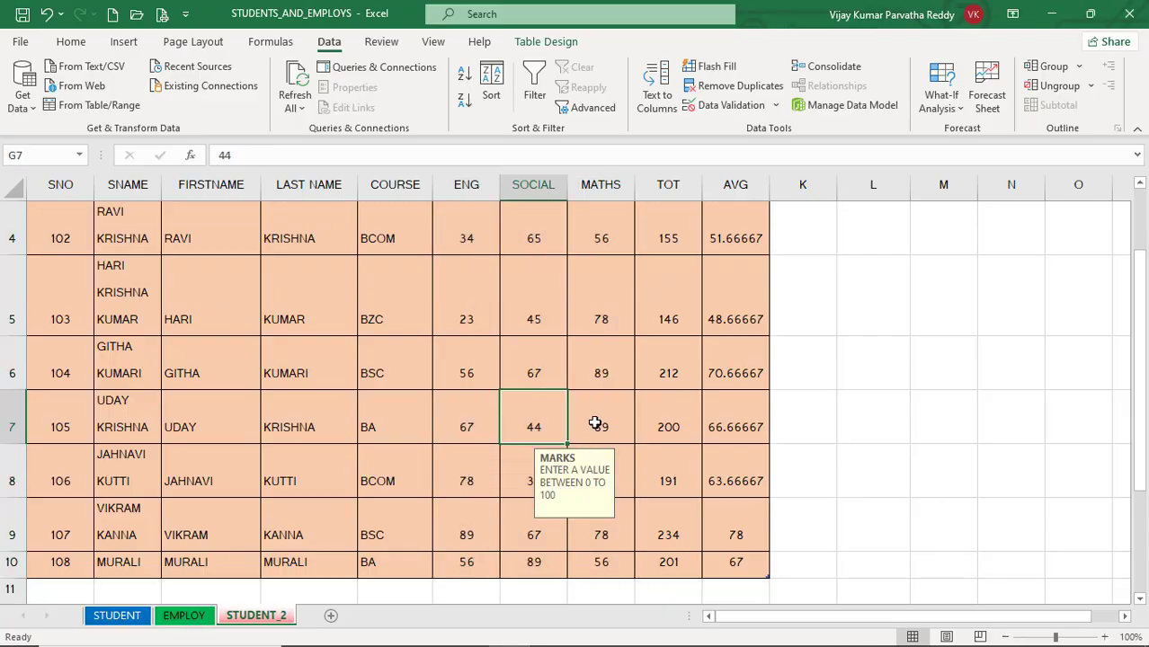
click(841, 421)
click(500, 399)
Step: Test the validation by trying to enter 102 as the ENG mark in F7, and choose to retry
click(479, 411)
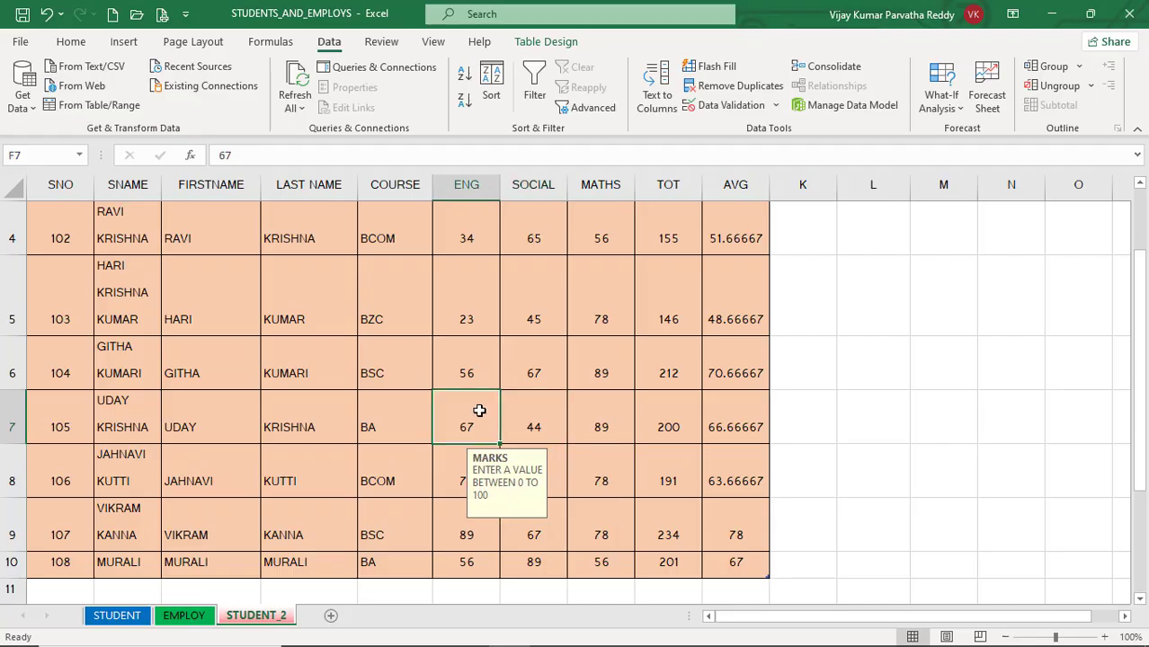
text(1)
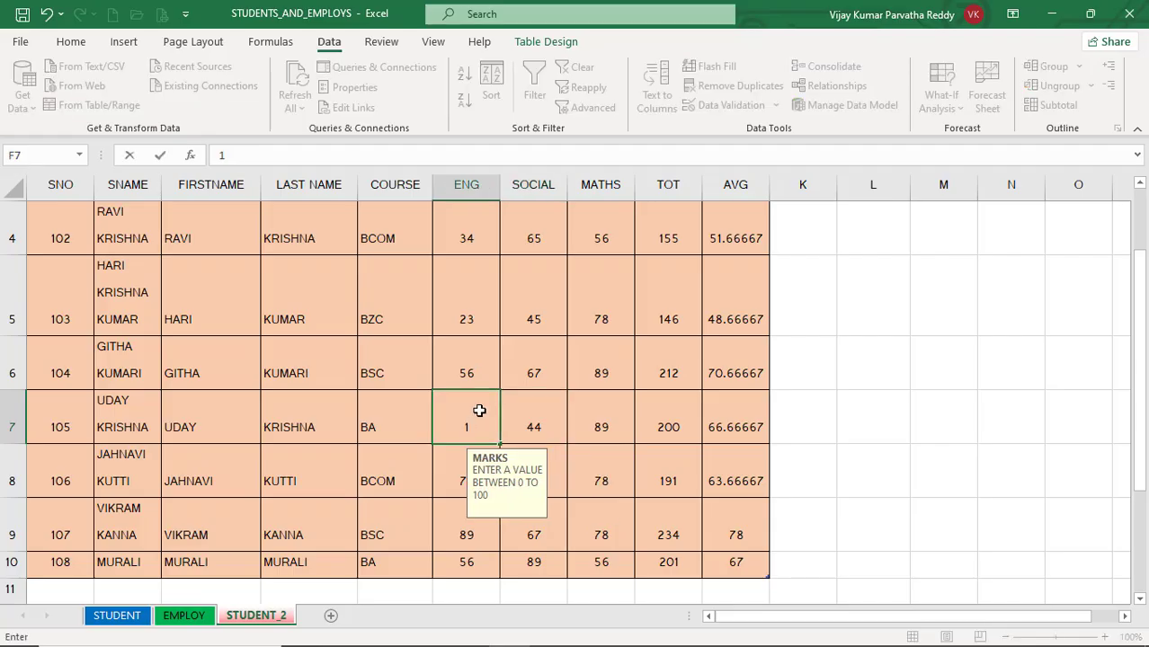
text(02)
click(530, 395)
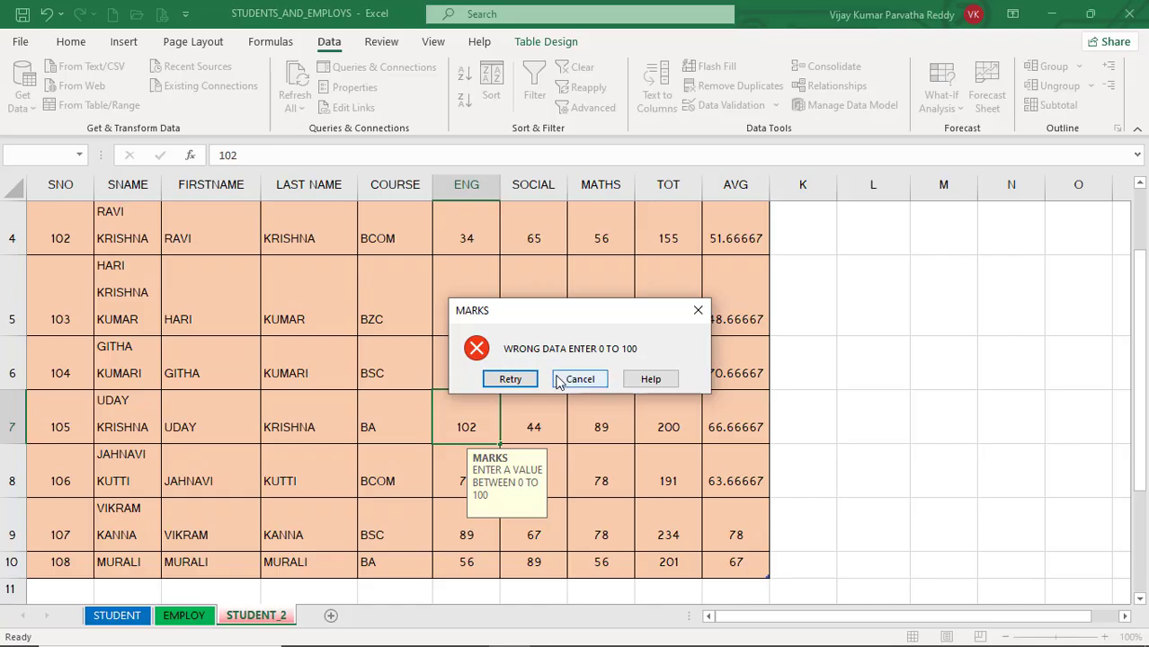
click(511, 378)
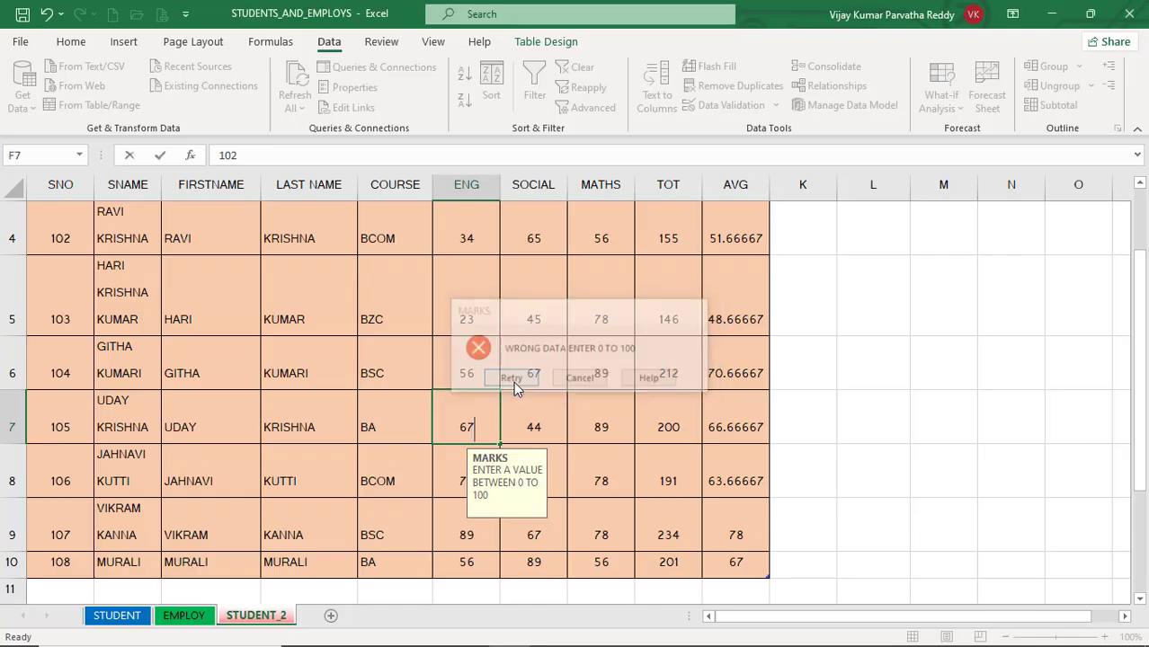
Step: Set the ENG mark in F7 to 56
key(BackSpace)
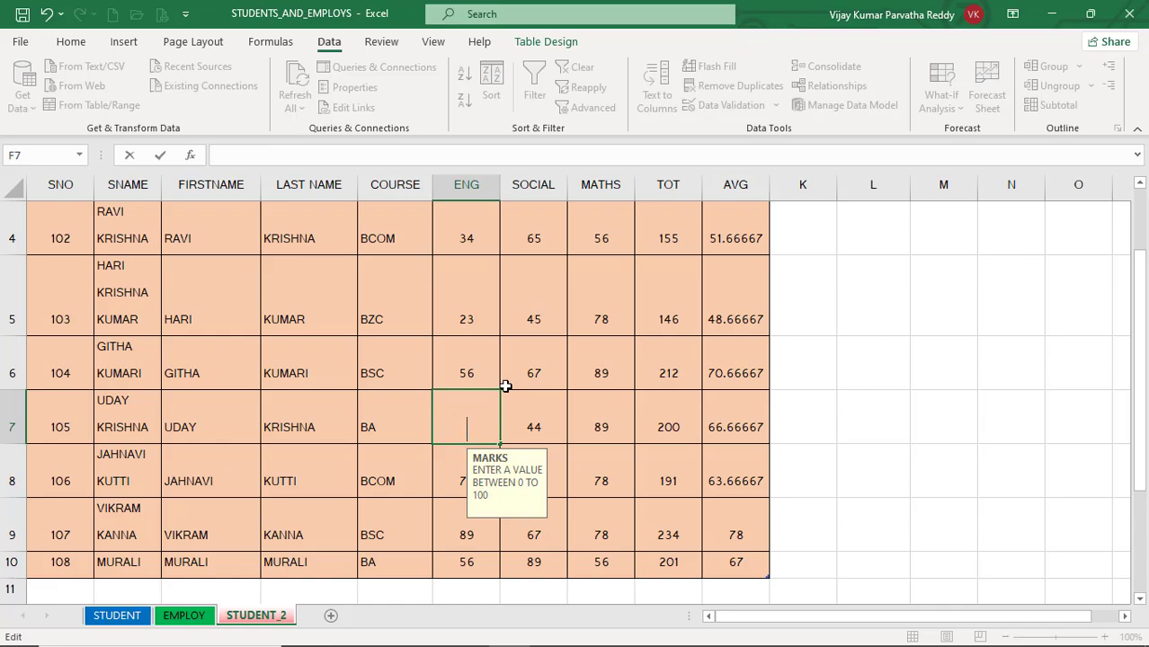
text(56)
key(Tab)
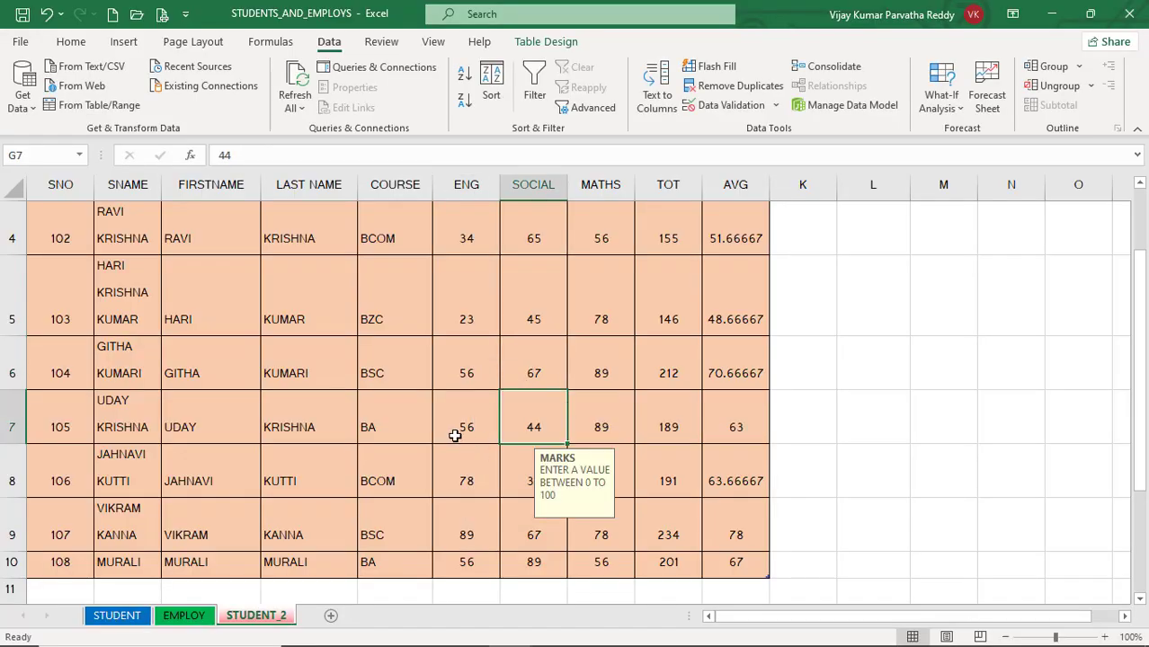
Step: Select all cells with data validation on the STUDENT_2 sheet using the Find & Select commands
click(455, 435)
click(379, 429)
click(248, 416)
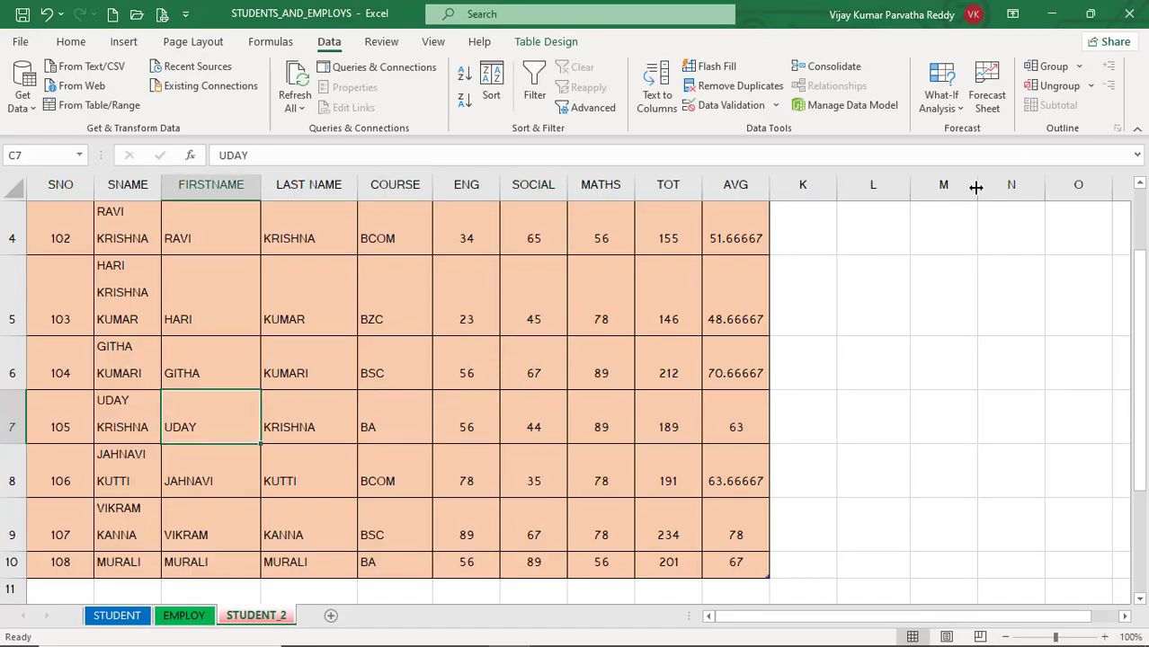
click(71, 43)
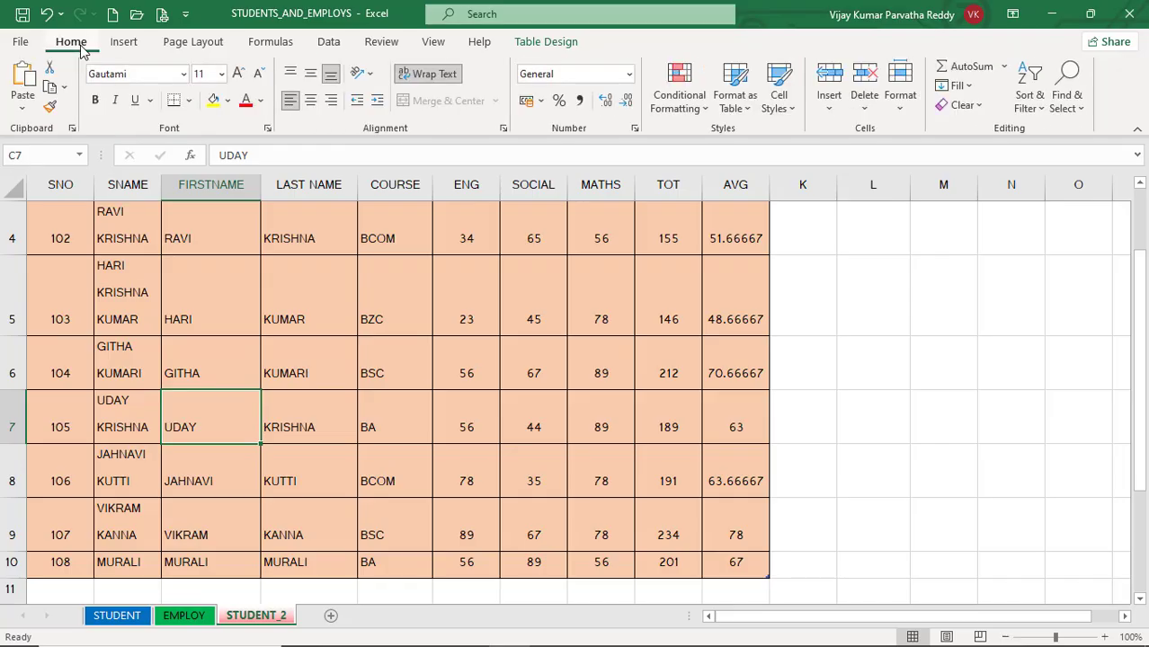
click(1078, 115)
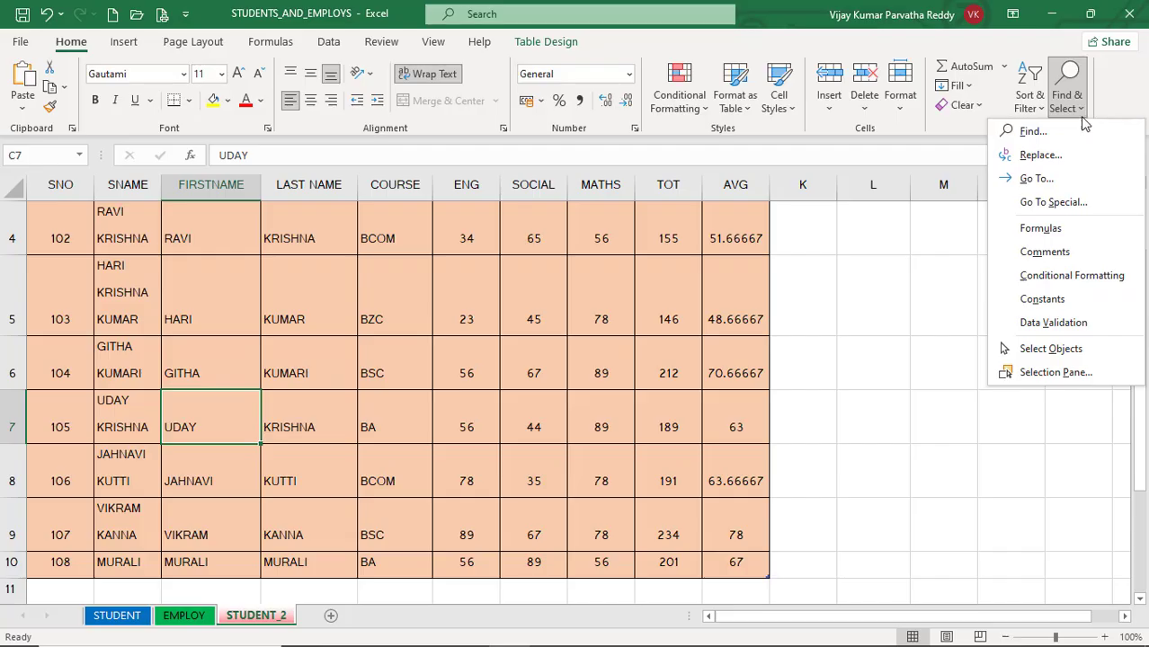
click(1054, 323)
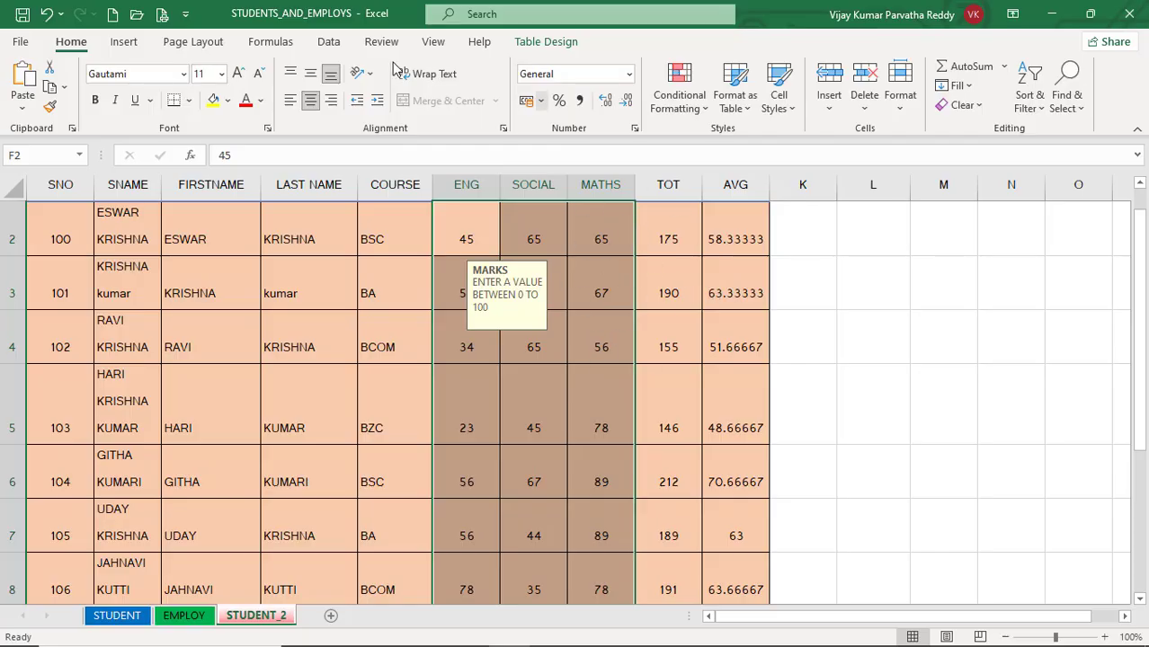
Step: Set the validation criteria of the selected ENG, SOCIAL and MATHS marks to allow any value
click(329, 43)
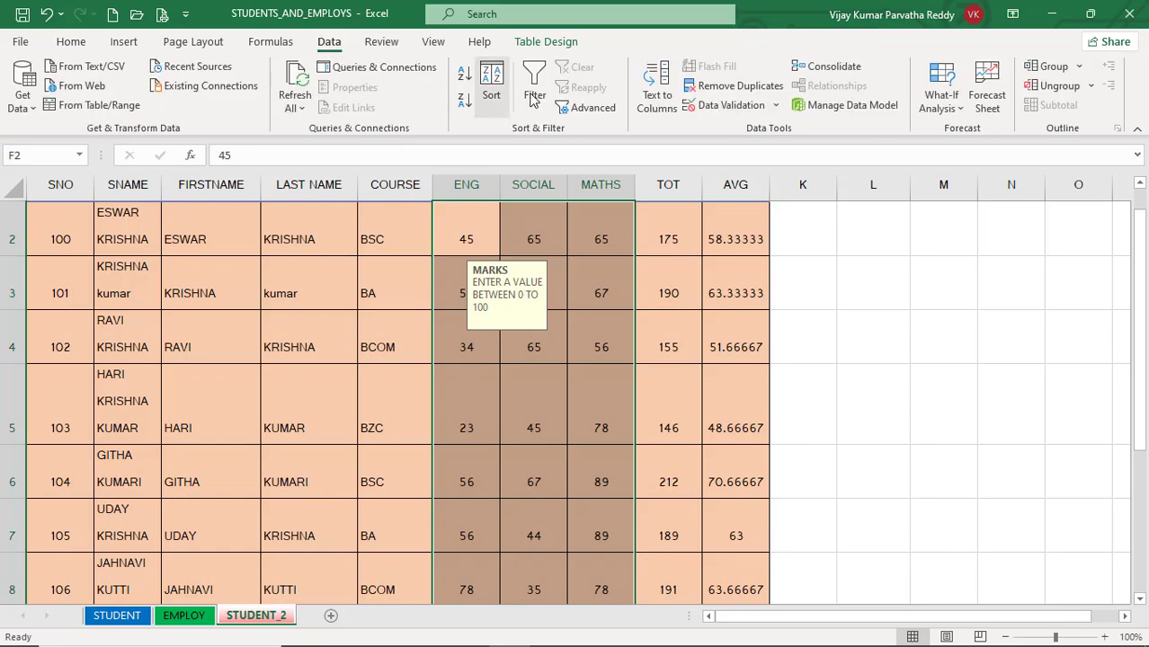
click(730, 106)
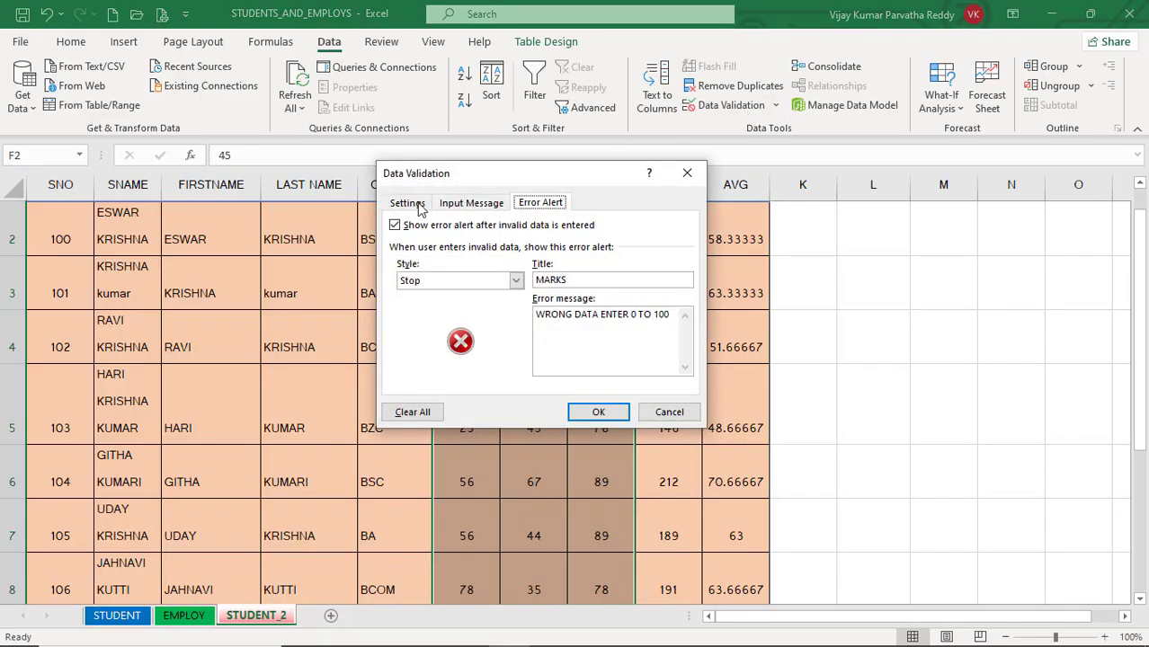
click(409, 204)
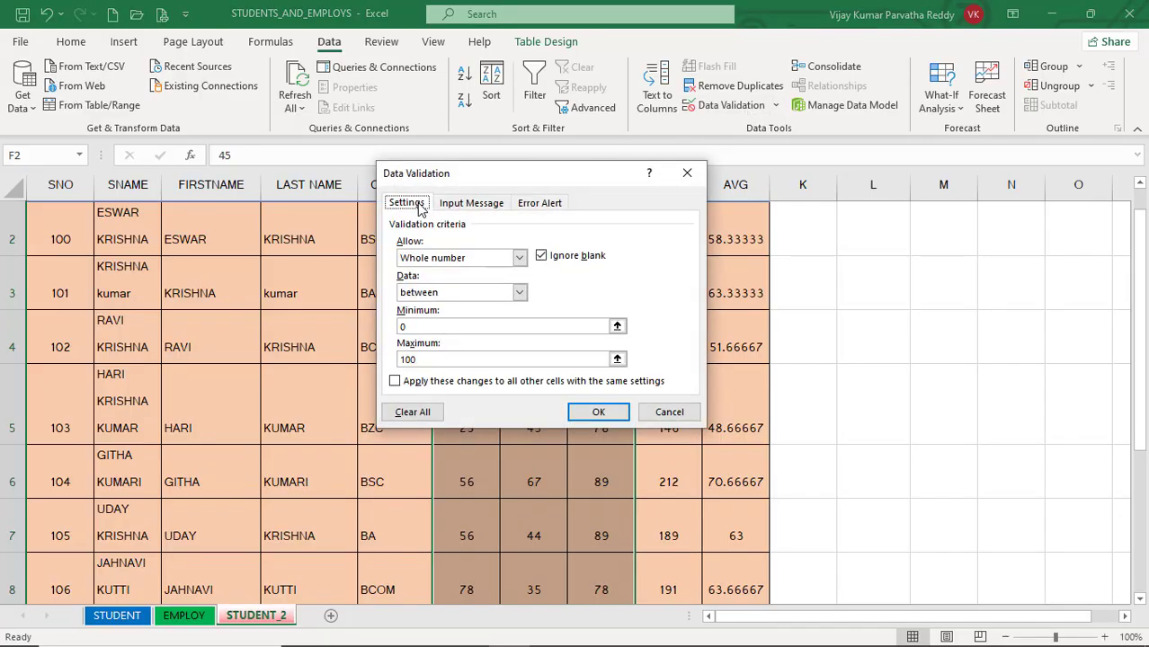
click(520, 258)
click(479, 268)
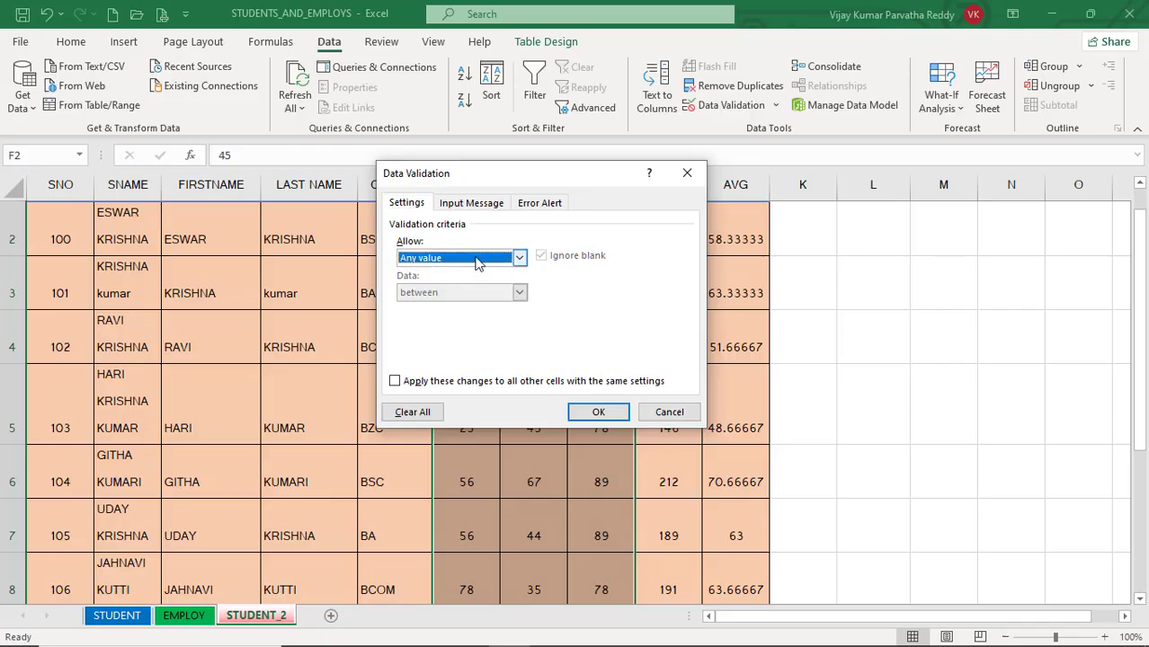
Step: Turn off the error alert and the input message in the marks' data validation settings
click(485, 205)
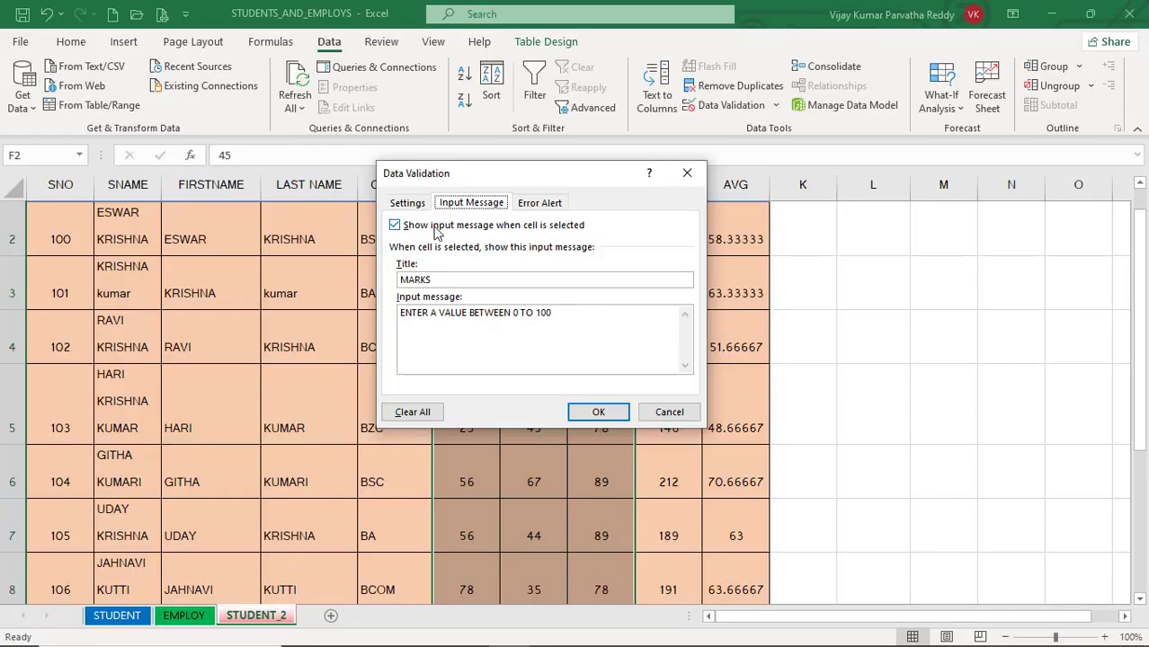
click(540, 205)
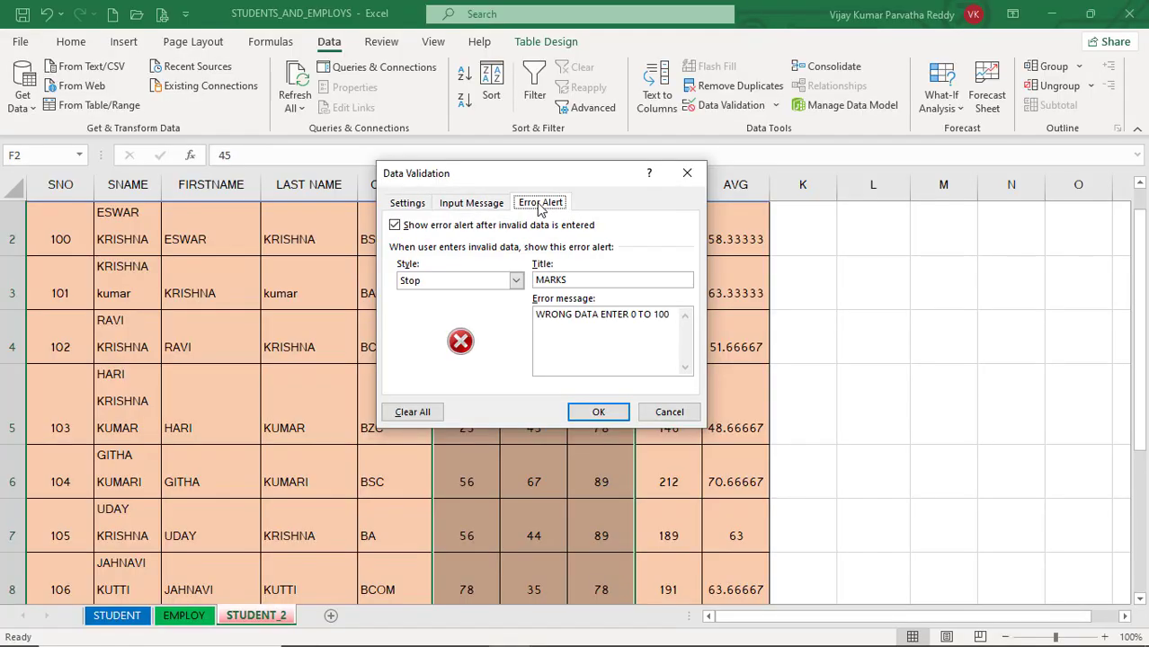
click(400, 226)
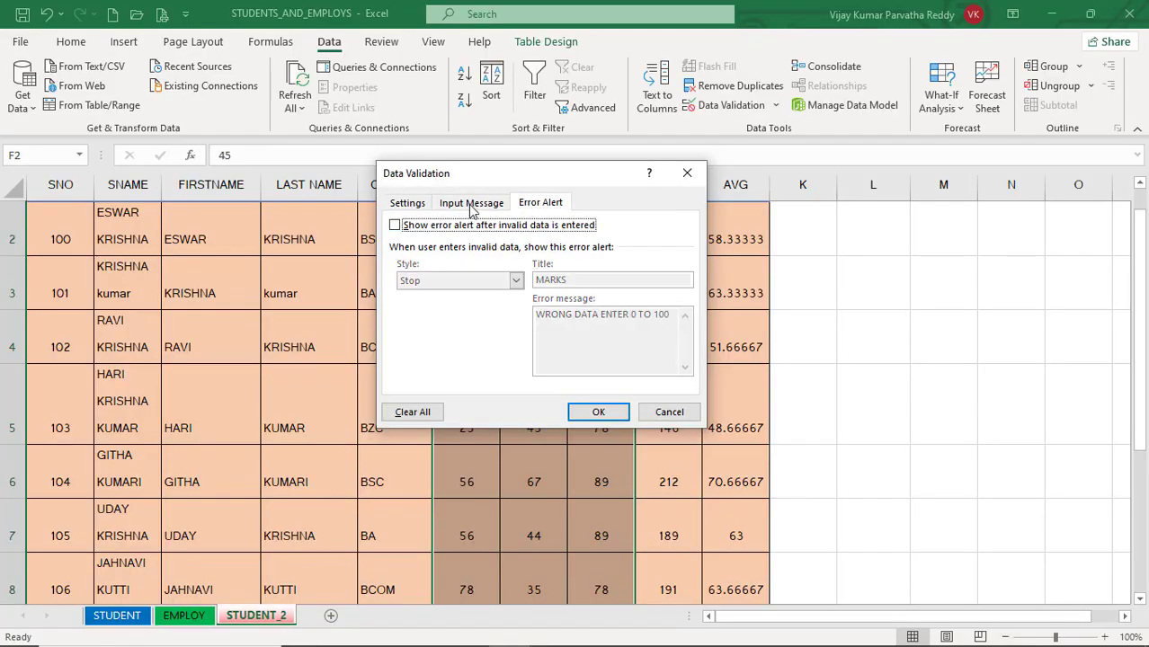
click(471, 205)
click(397, 226)
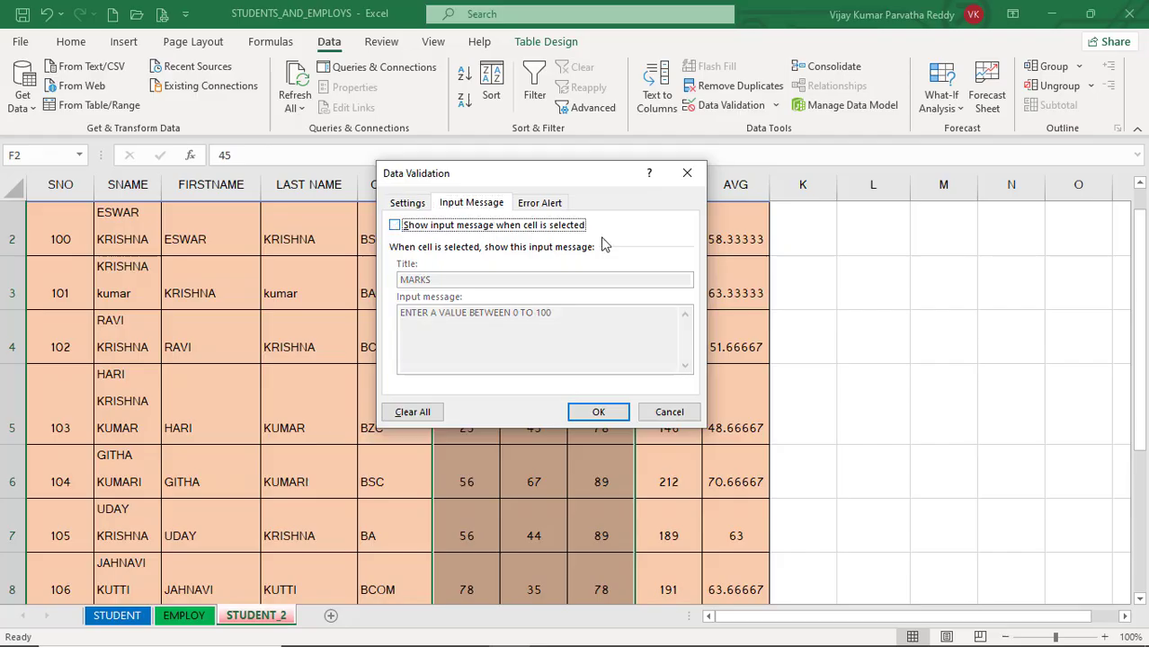
Step: Clear all data validation settings for the selected marks and apply the change
click(418, 415)
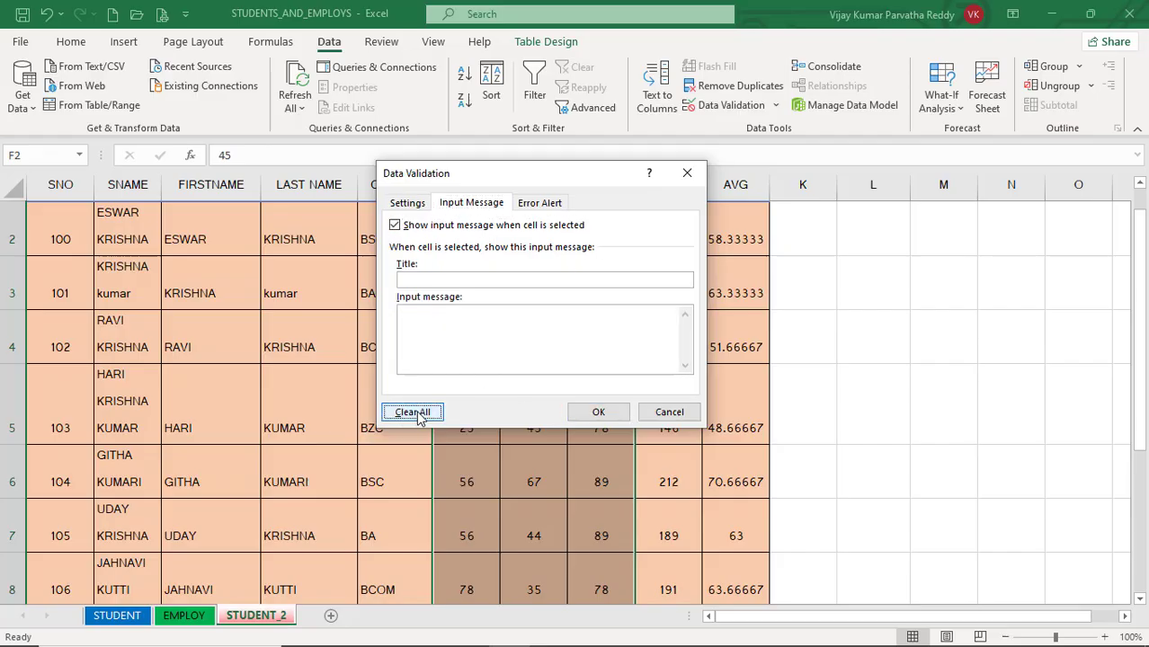
click(418, 205)
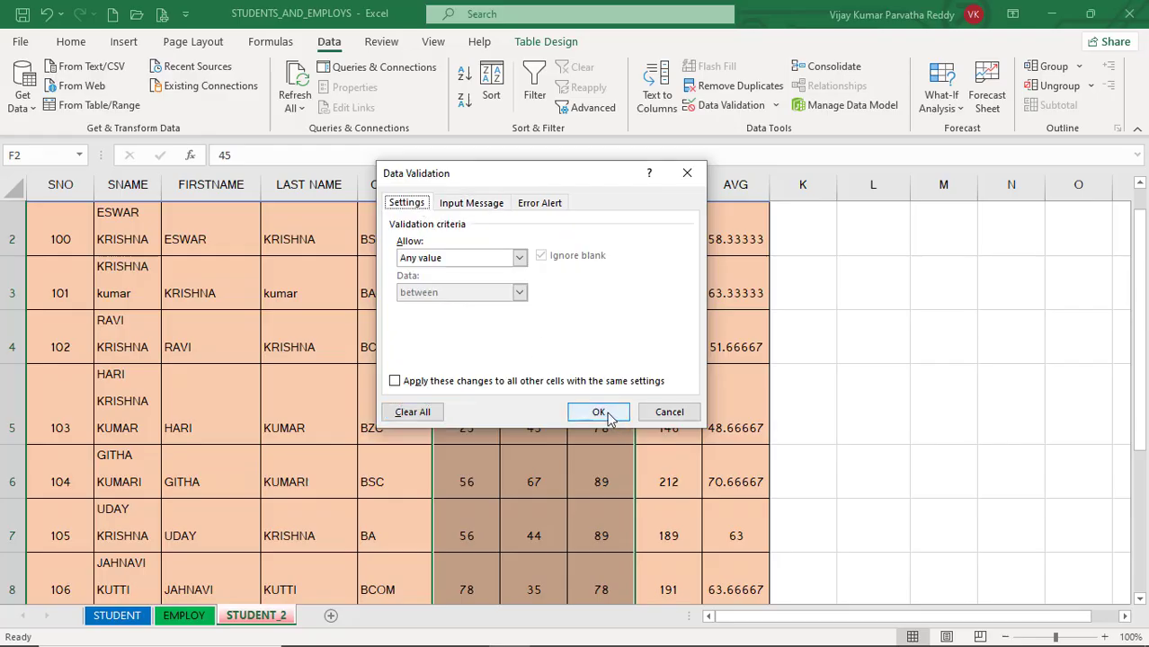
click(428, 414)
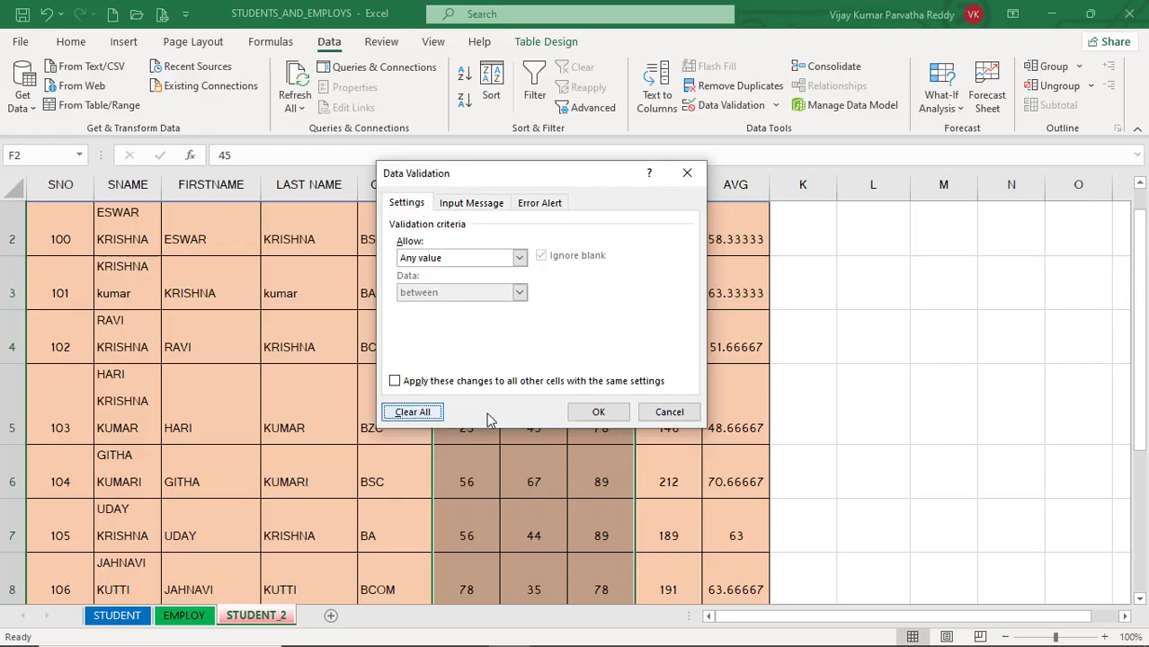
click(605, 411)
Step: Check the SOCIAL marks for an input message by selecting cells G5 and G3
click(718, 393)
click(559, 377)
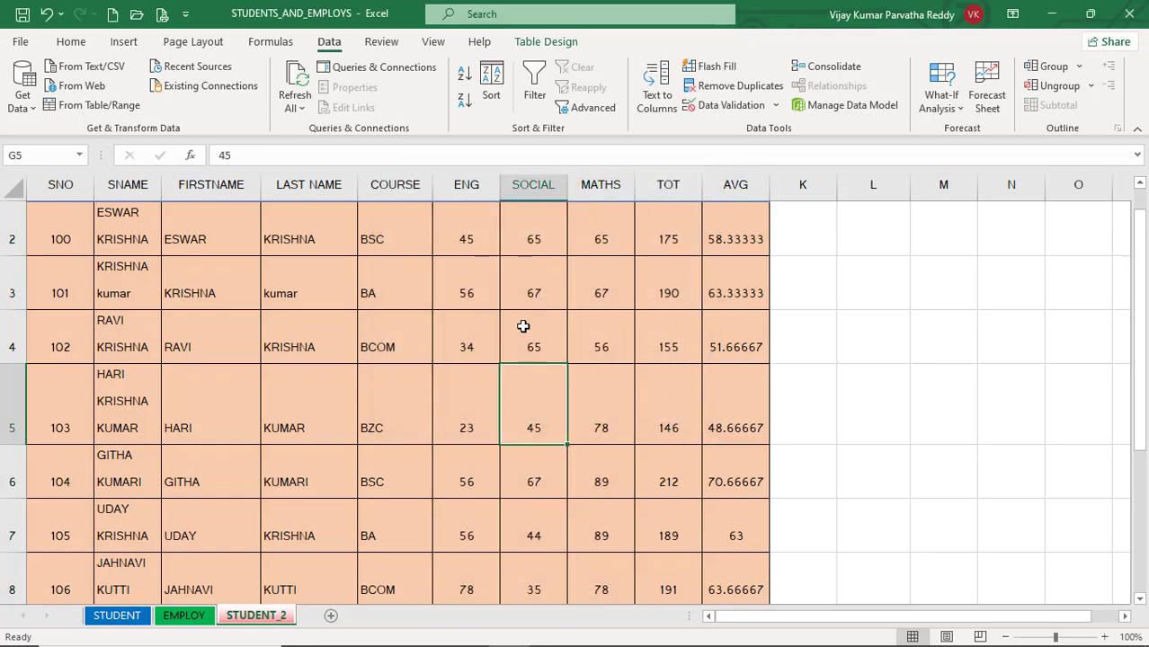
click(558, 271)
click(508, 372)
Step: Search the STUDENT_2 sheet again for cells with data validation and dismiss the message
click(76, 42)
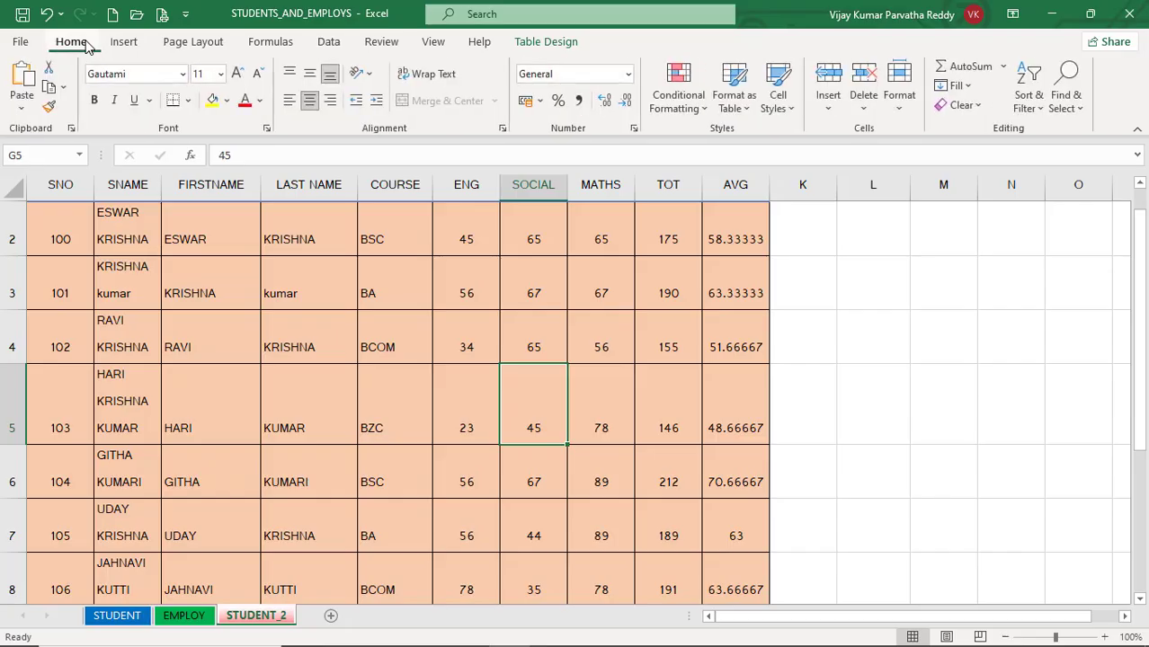
click(1082, 110)
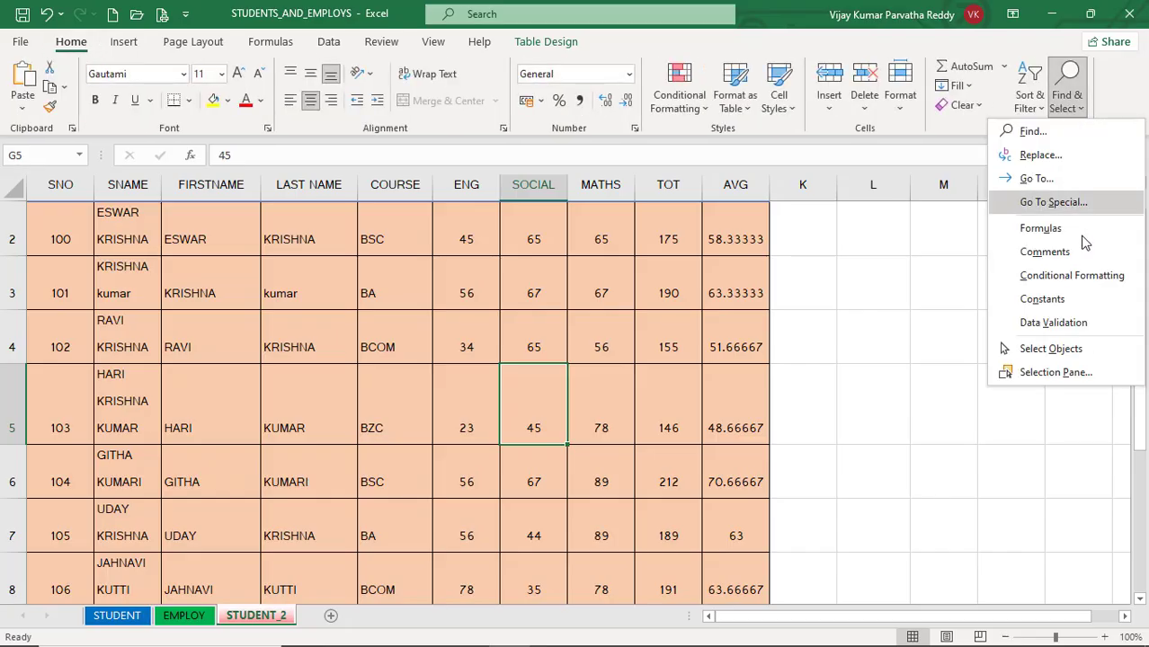
click(1083, 331)
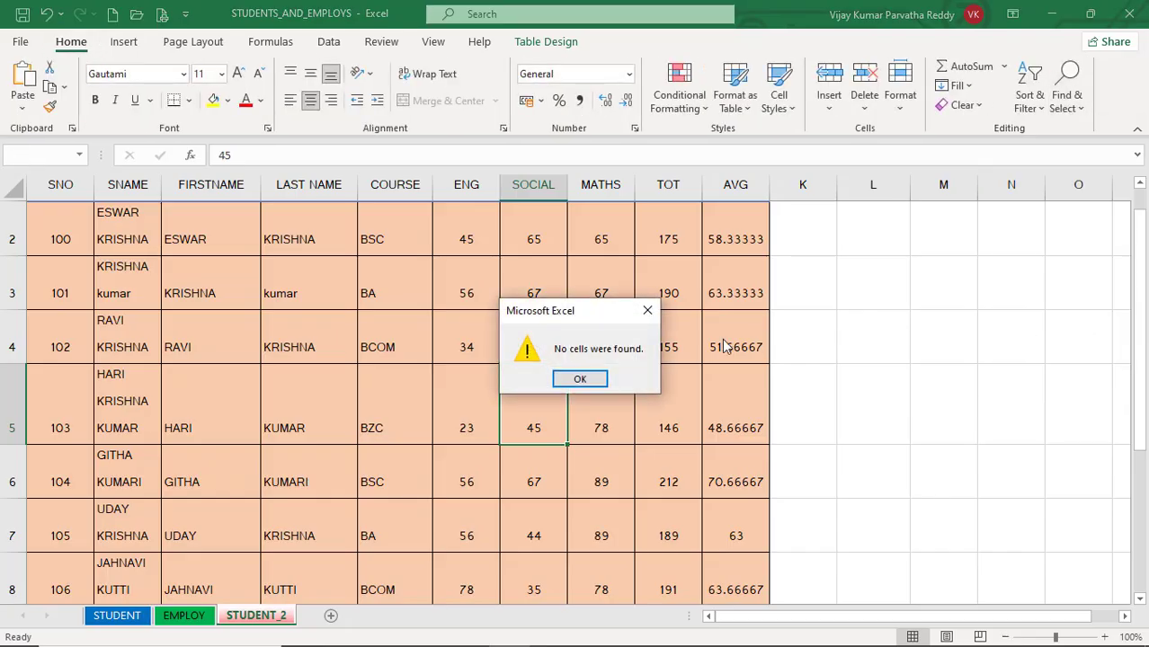
click(592, 375)
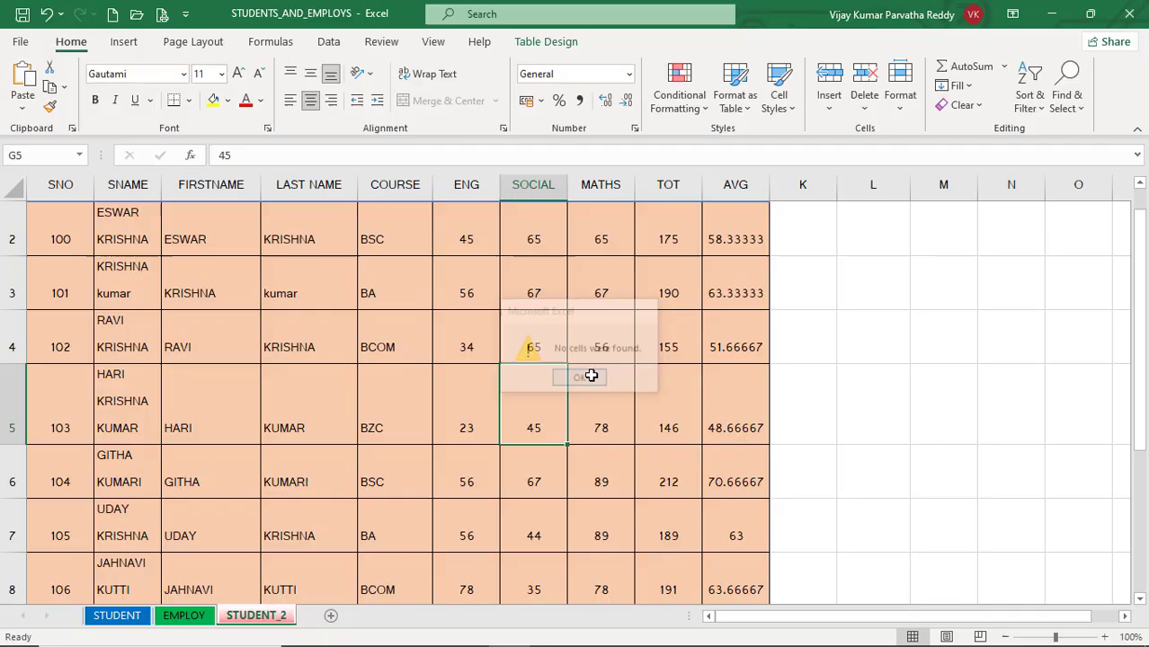
click(422, 346)
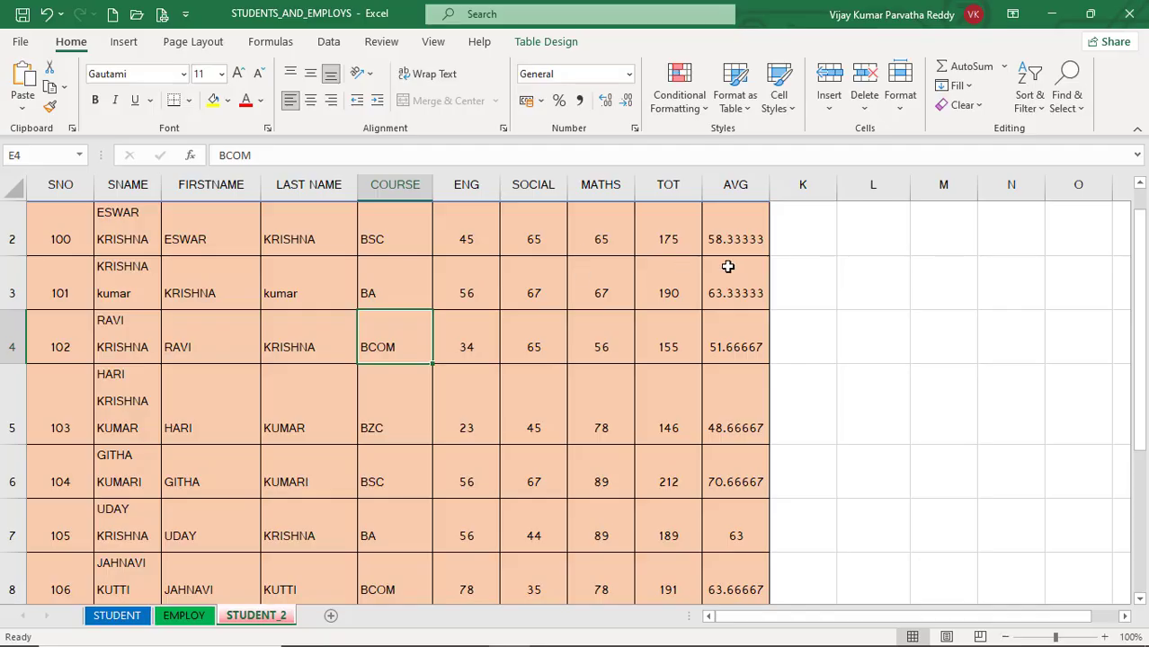
click(1082, 112)
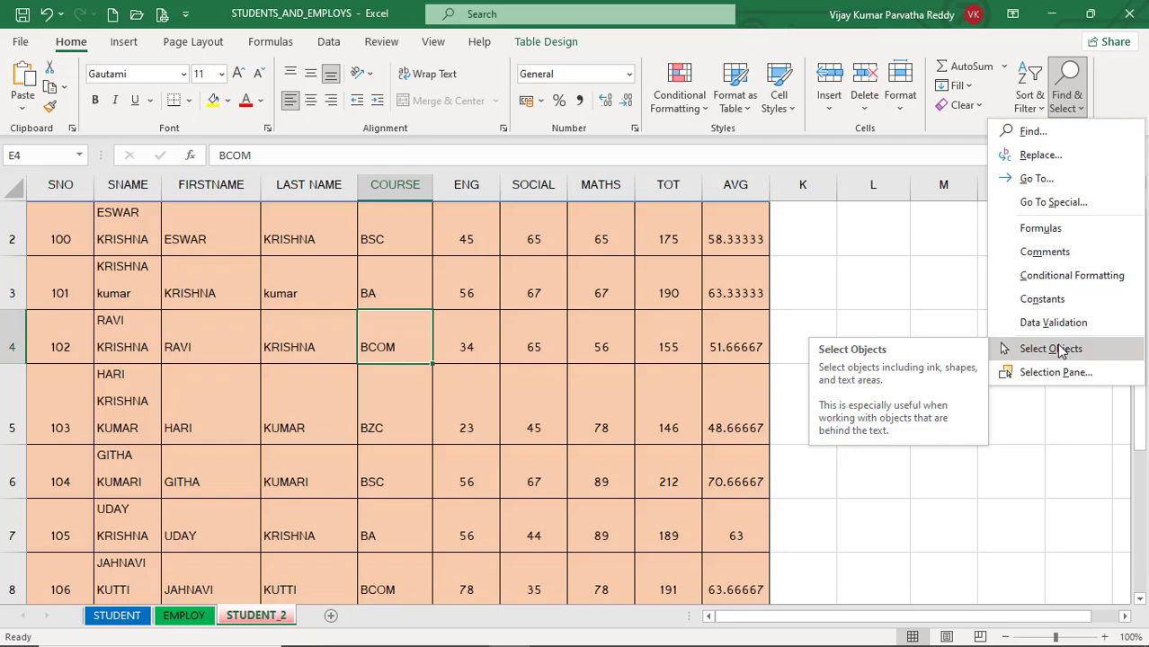
click(590, 306)
click(487, 305)
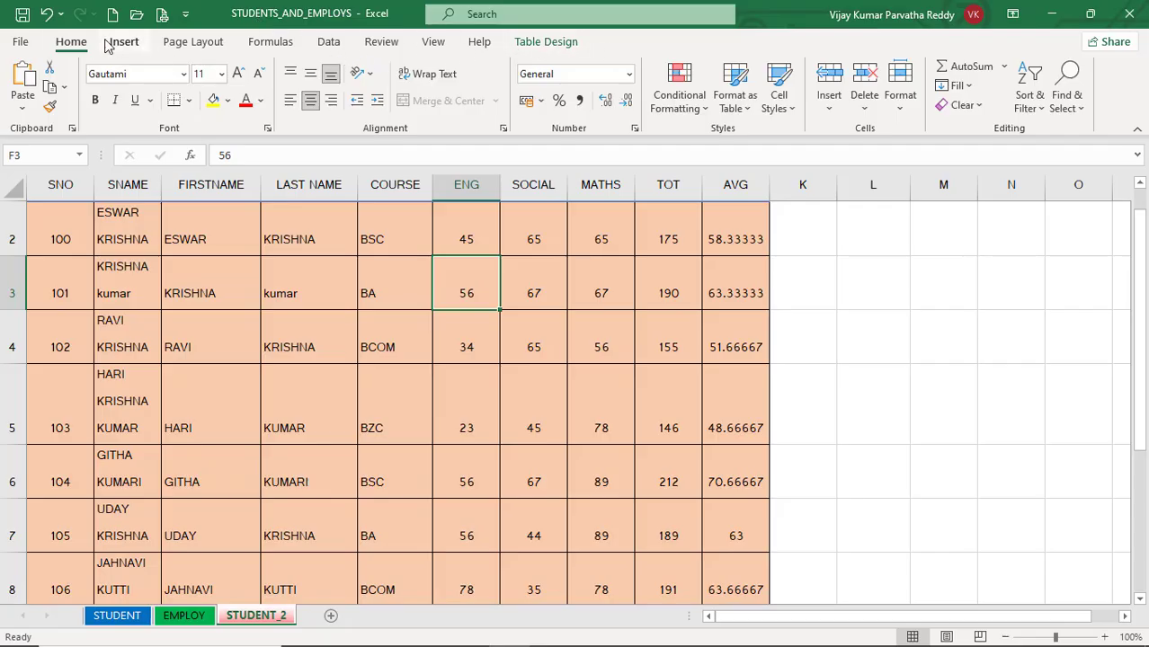
Step: Enable the Draw tab among the main ribbon tabs in the Excel options and apply the change
click(19, 43)
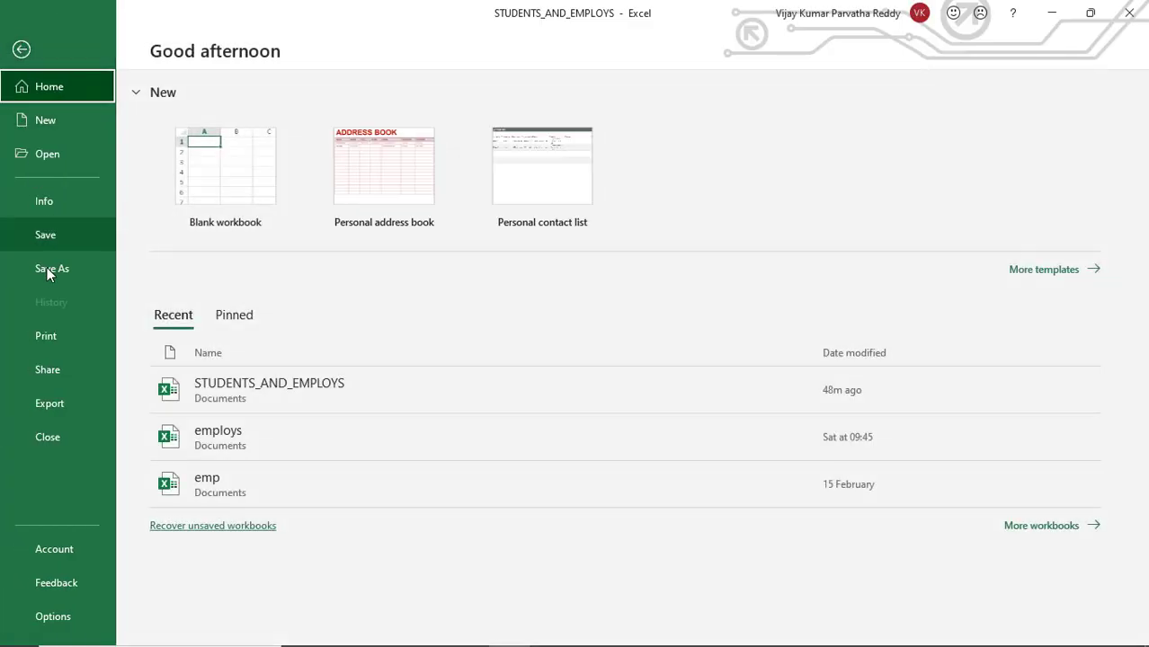
click(56, 617)
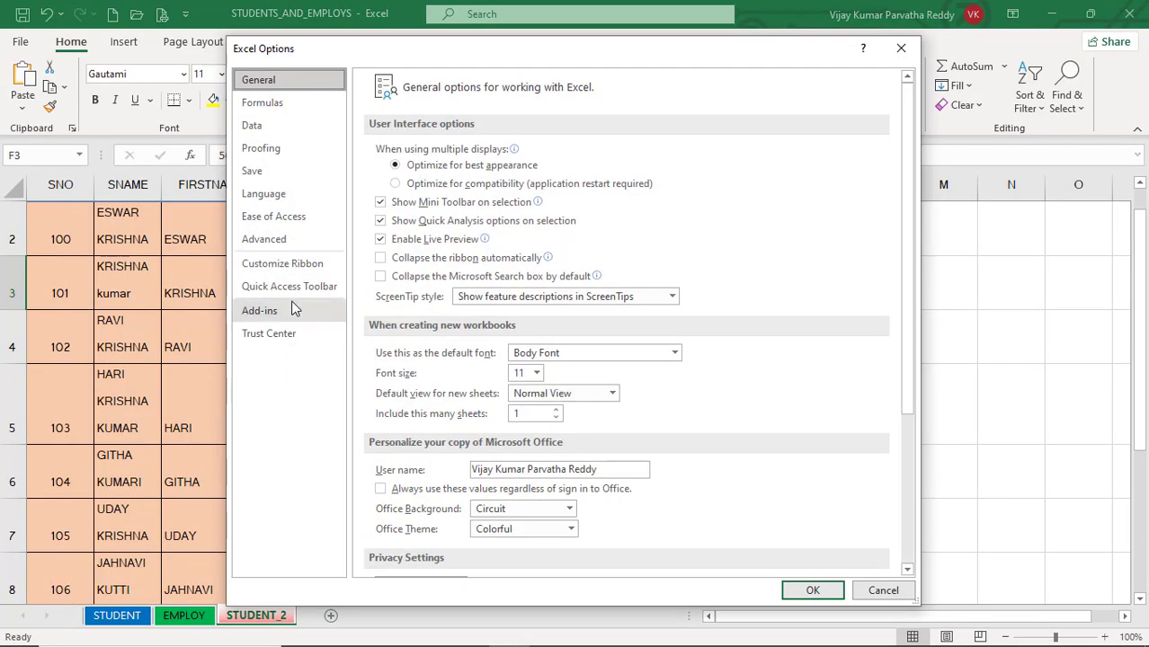
click(302, 273)
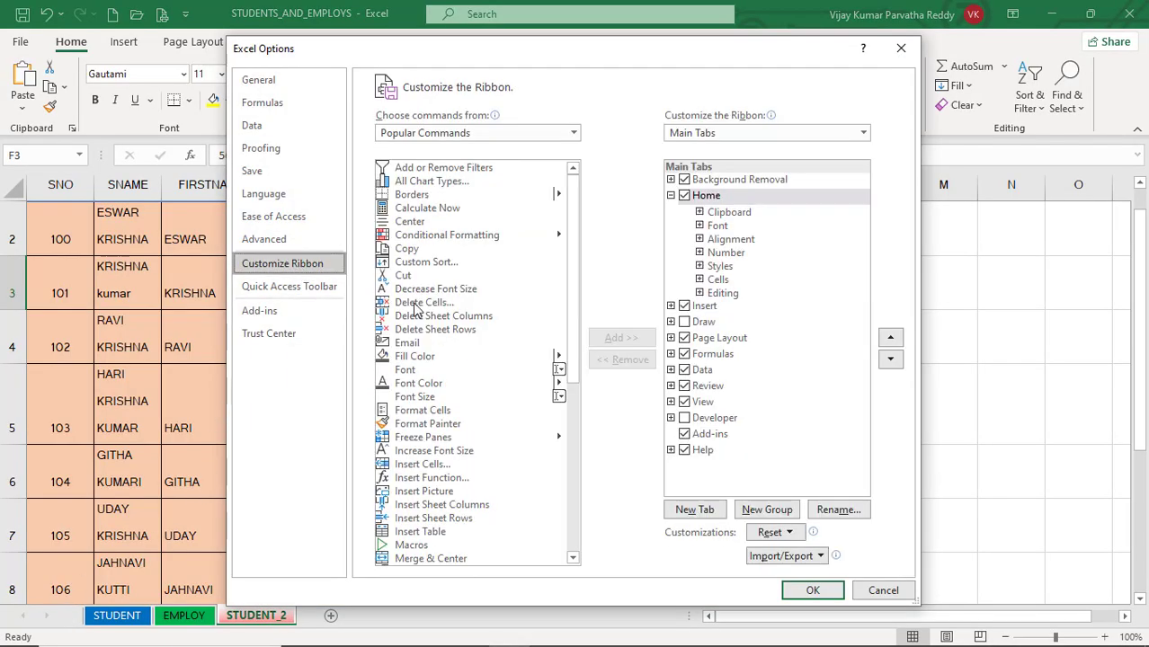
click(686, 322)
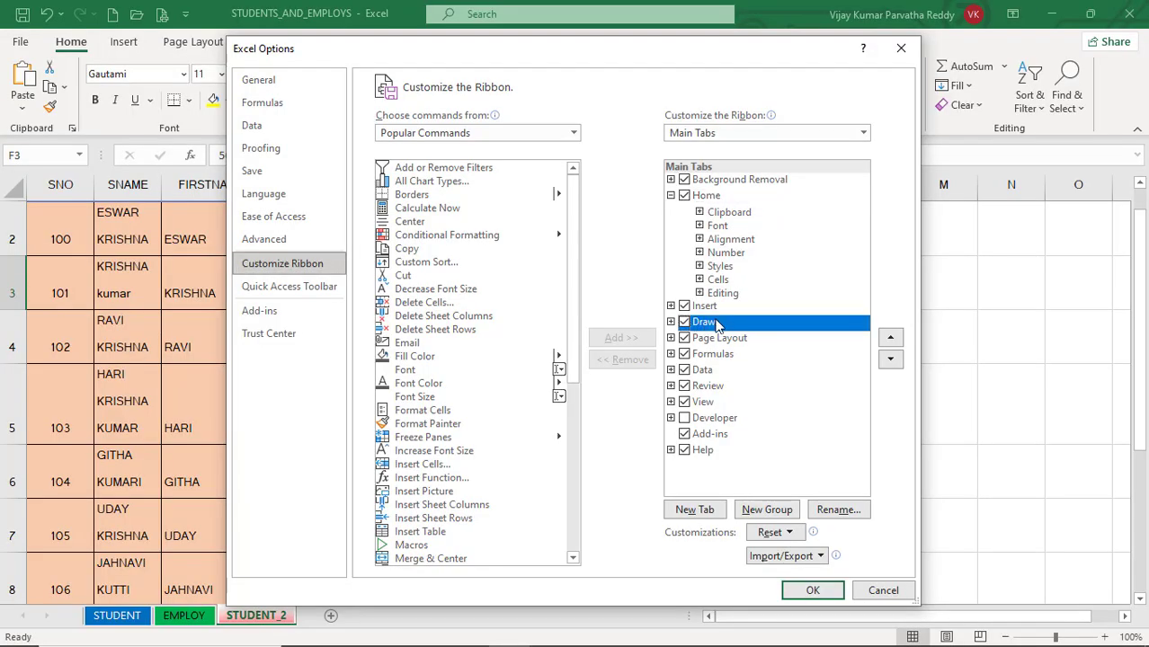
click(813, 591)
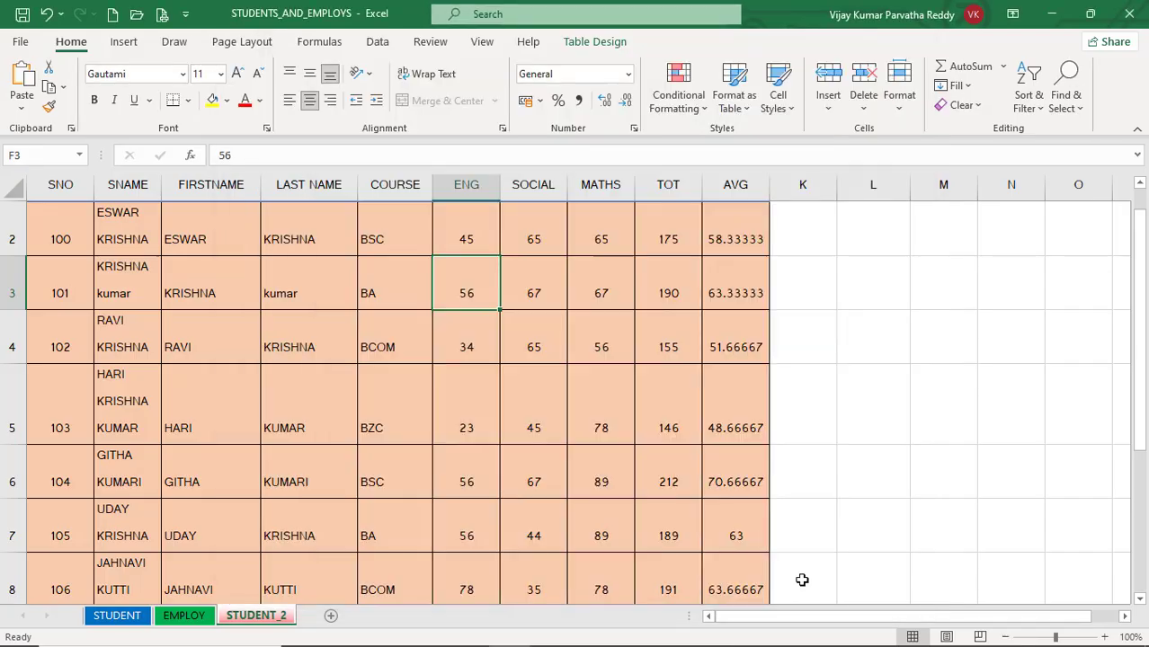
Step: Mark the first name in cell C2 with the yellow 6 mm highlighter
click(175, 45)
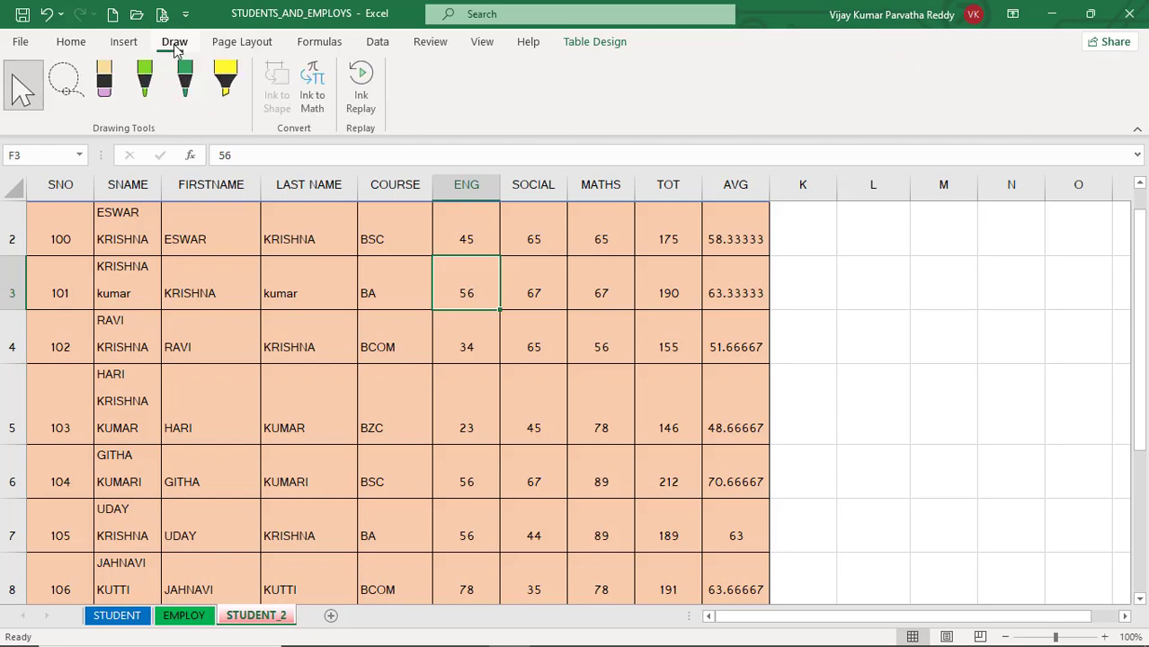
click(227, 84)
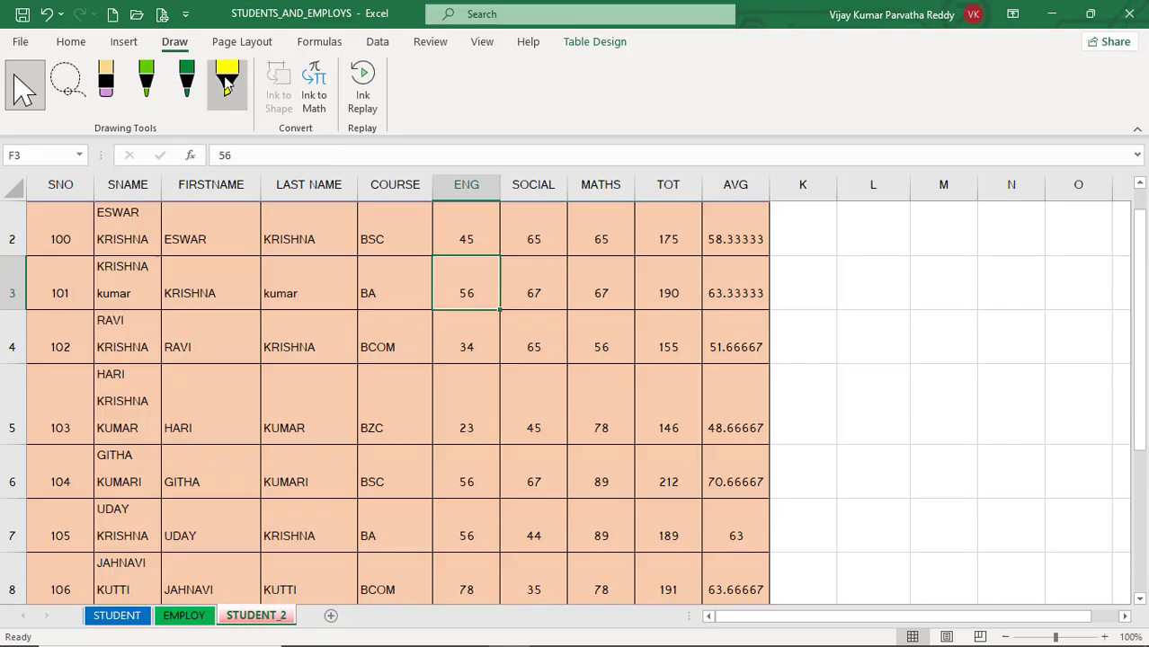
click(212, 239)
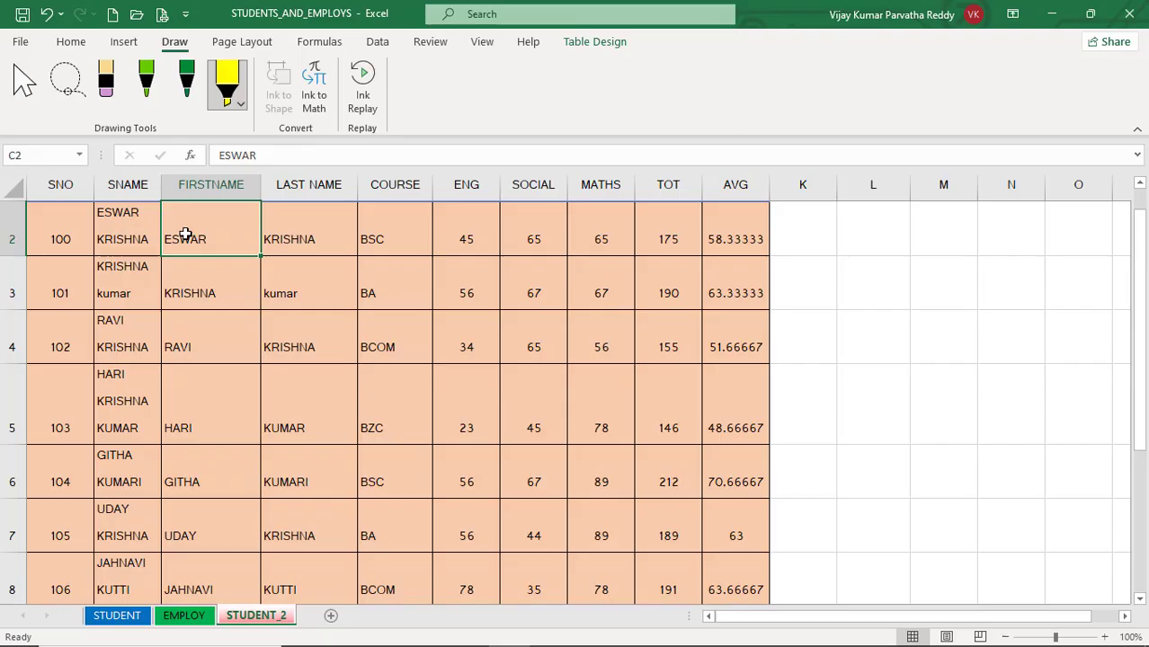
scroll(185, 234, up, 1)
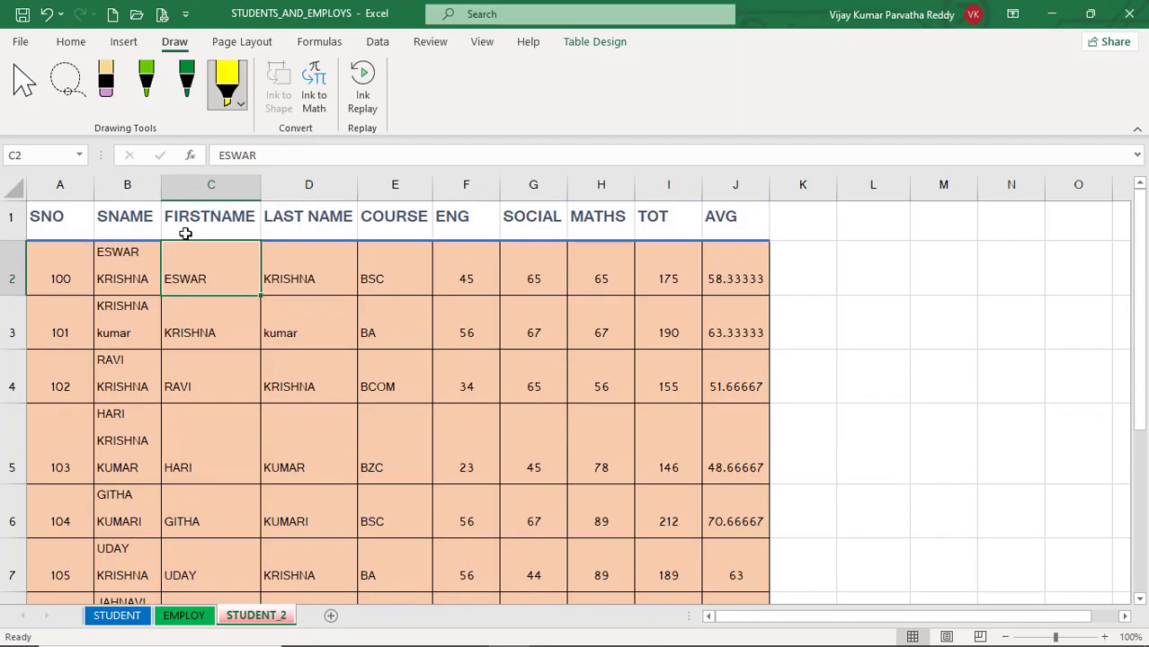
click(231, 103)
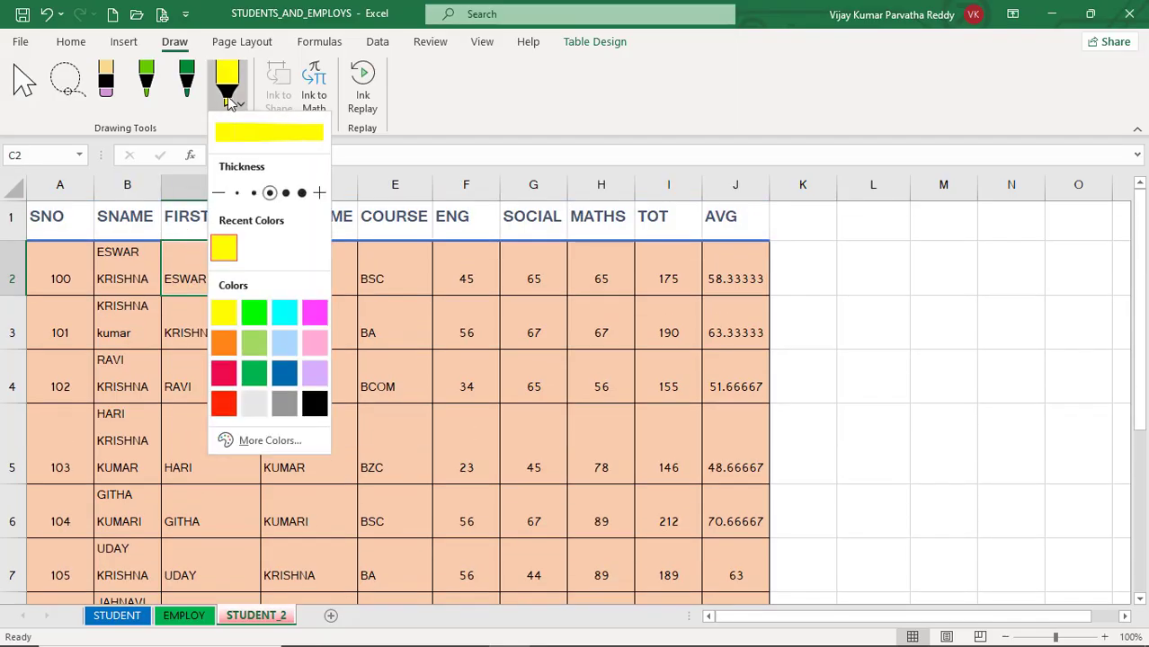
click(222, 247)
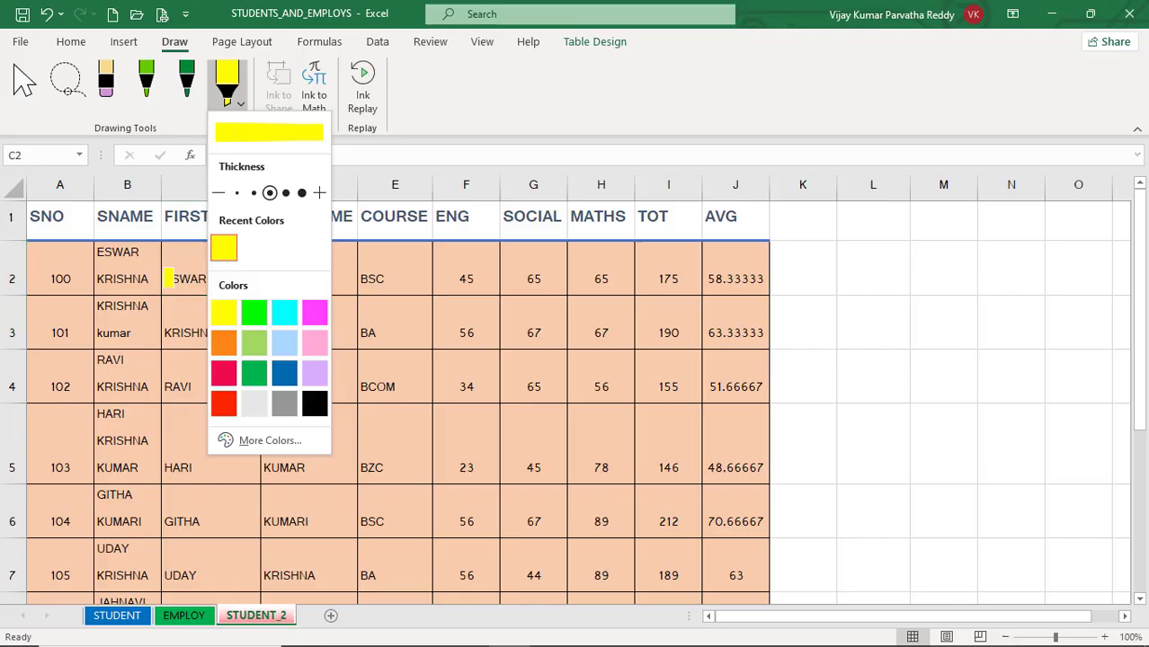
drag(166, 279, 209, 279)
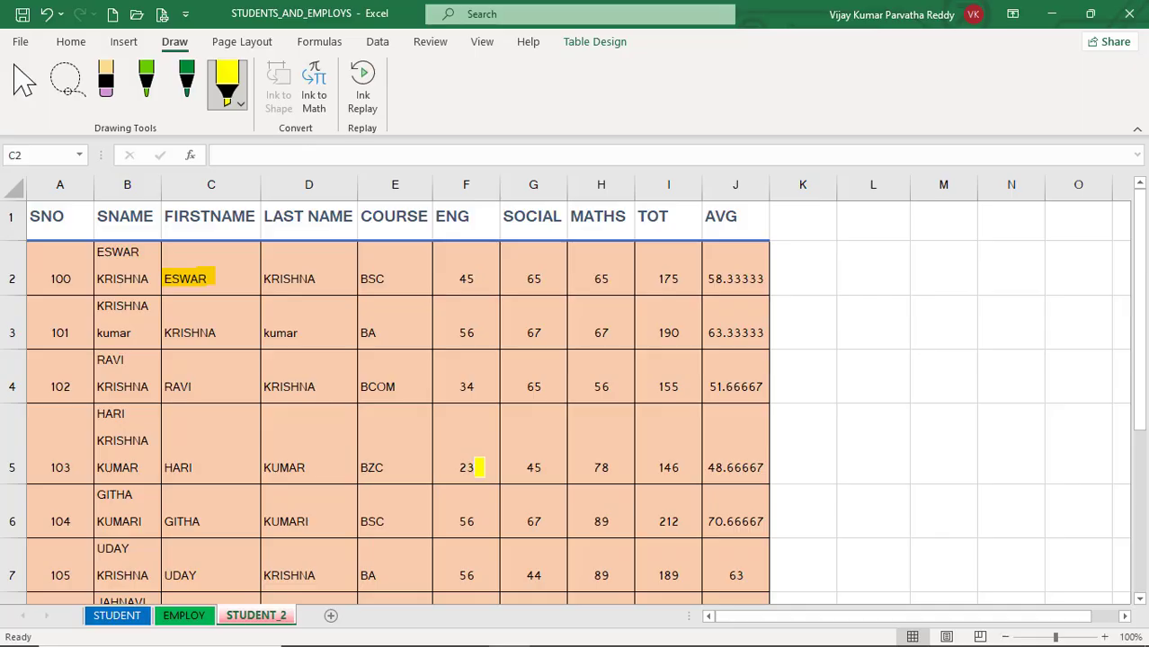
Step: Highlight the ENG marks in F5 and F4 in yellow and the MATHS marks in H6, H5 and H7 in lime
drag(481, 466, 458, 466)
drag(484, 388, 458, 386)
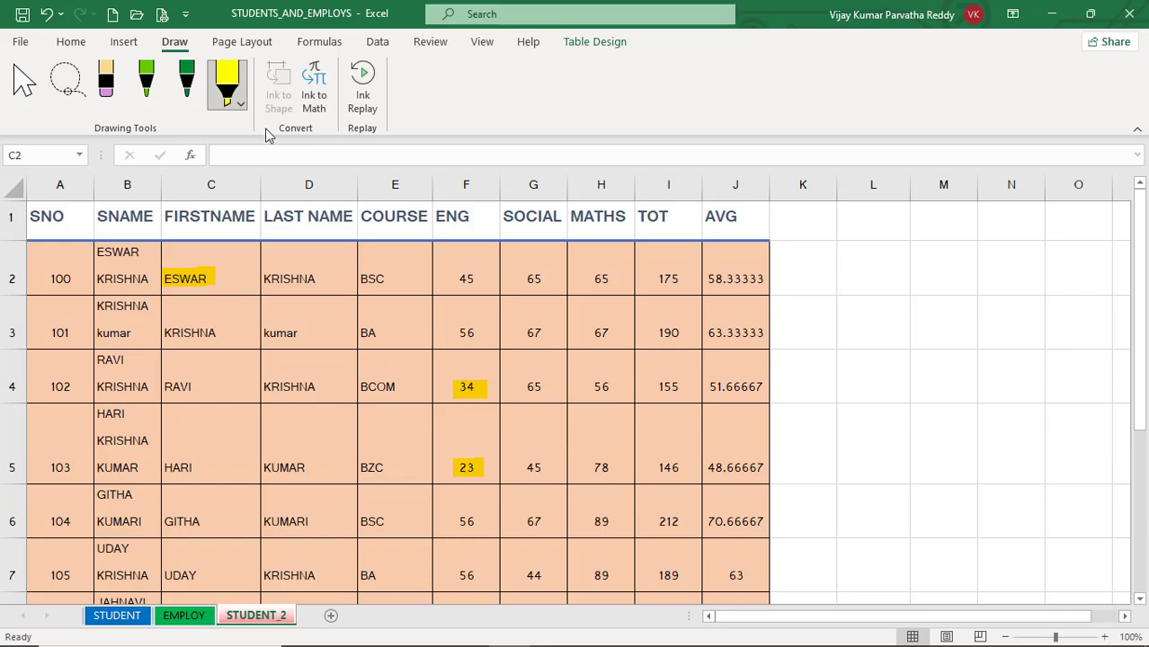
click(241, 104)
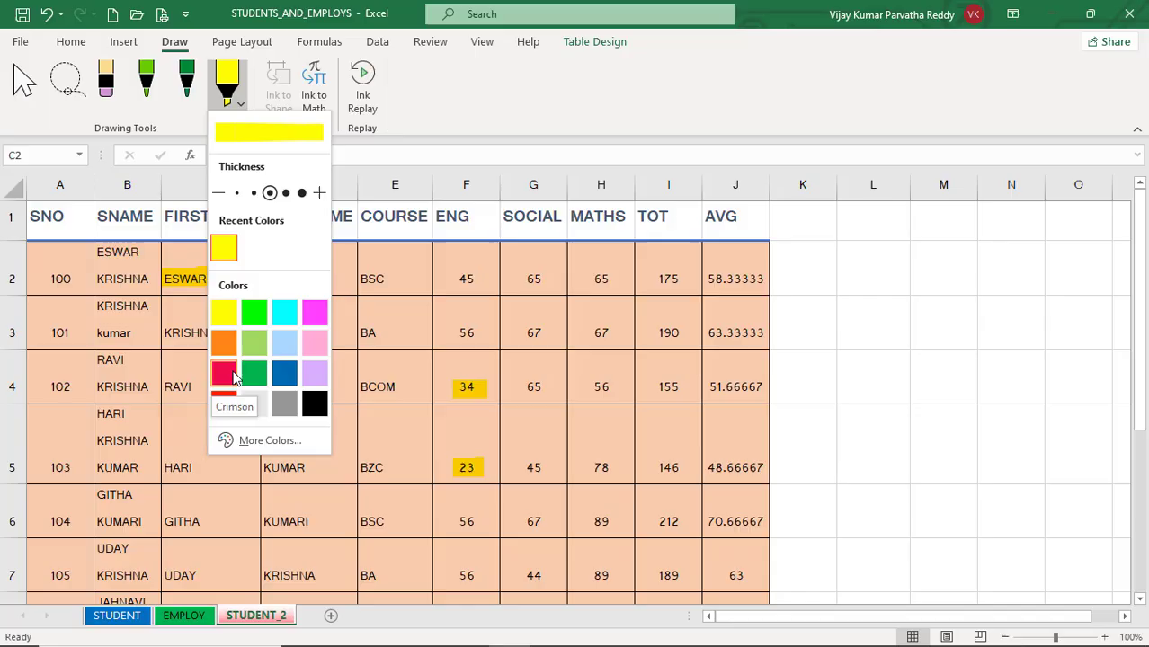
click(254, 312)
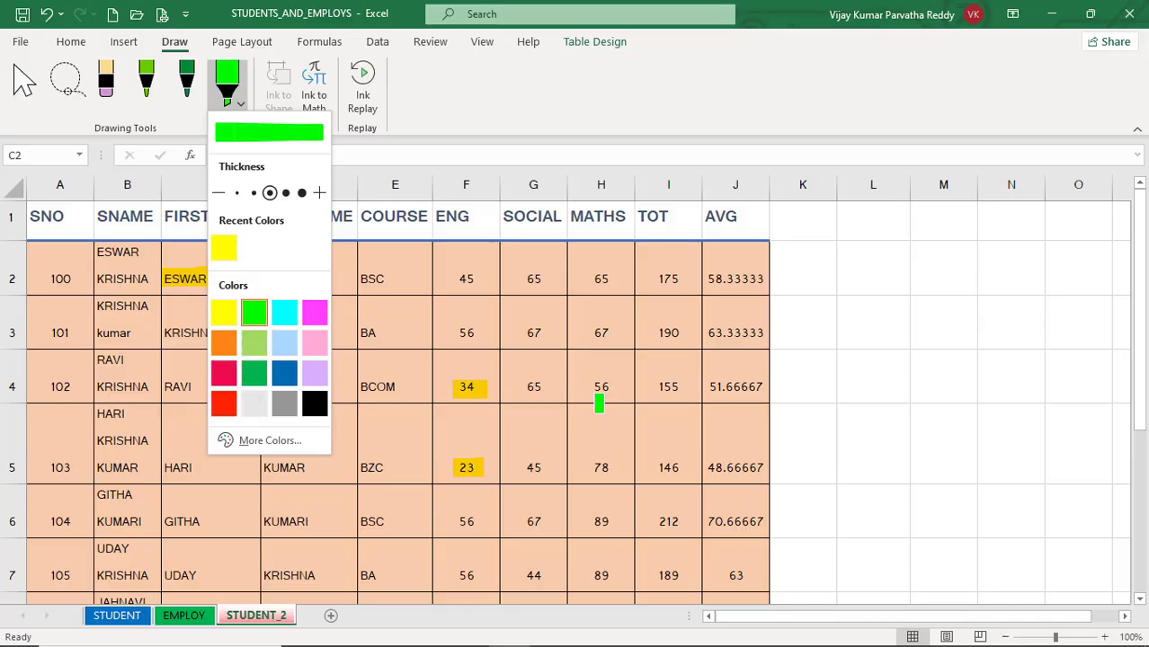
click(613, 520)
drag(612, 519, 590, 520)
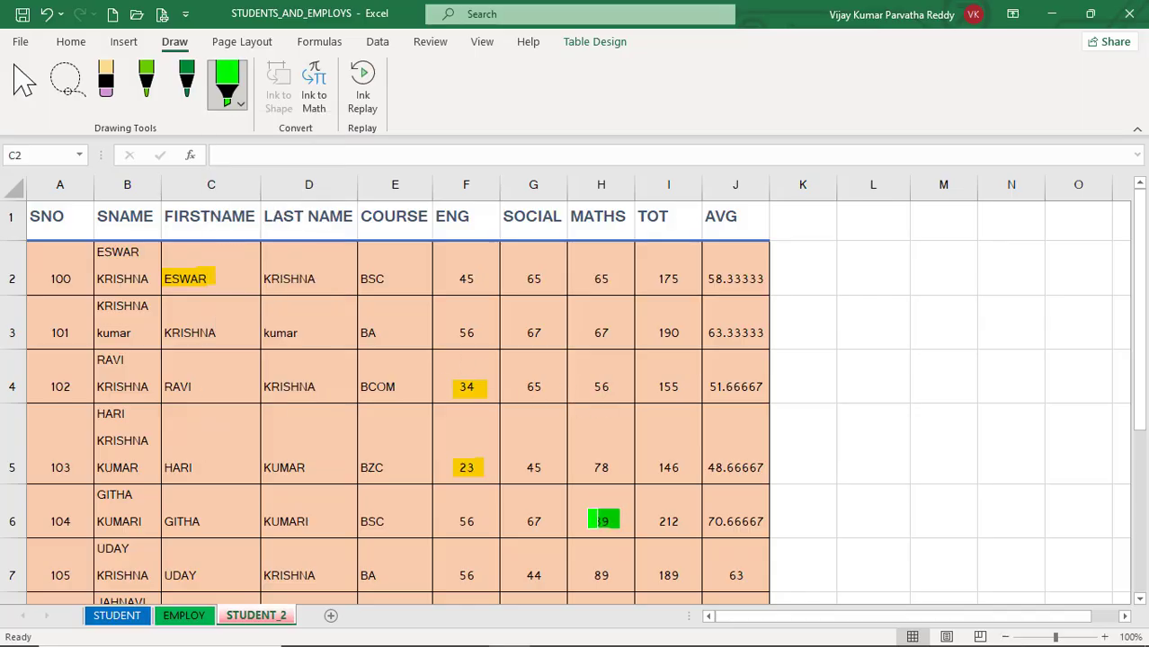
drag(619, 467, 593, 467)
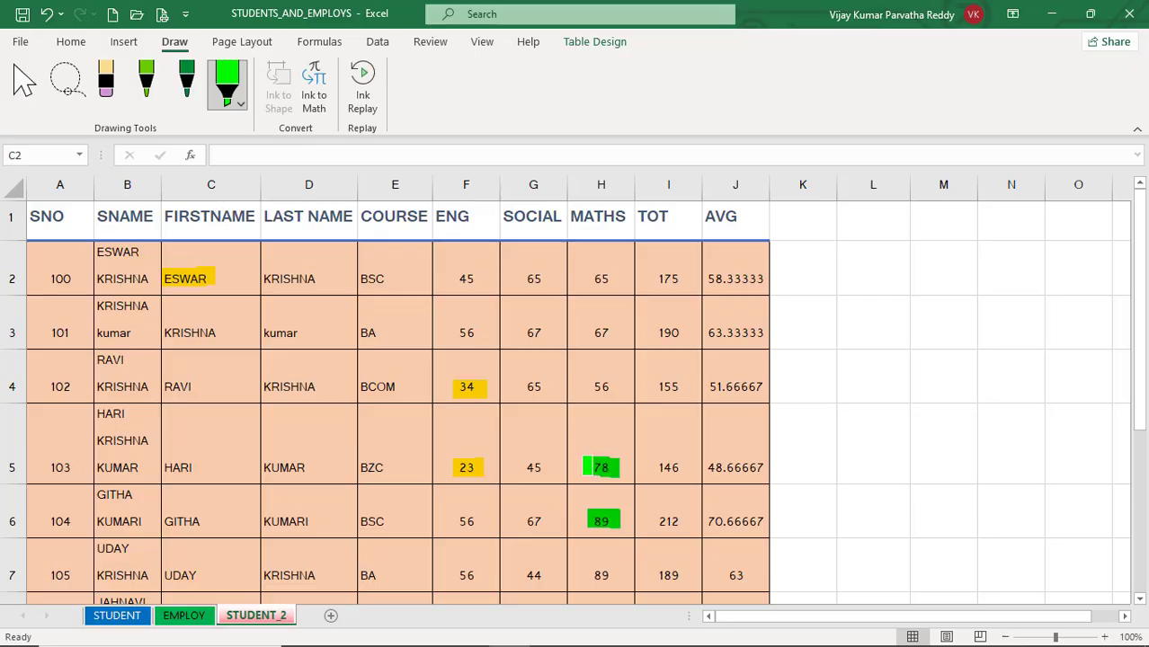
drag(619, 575, 583, 575)
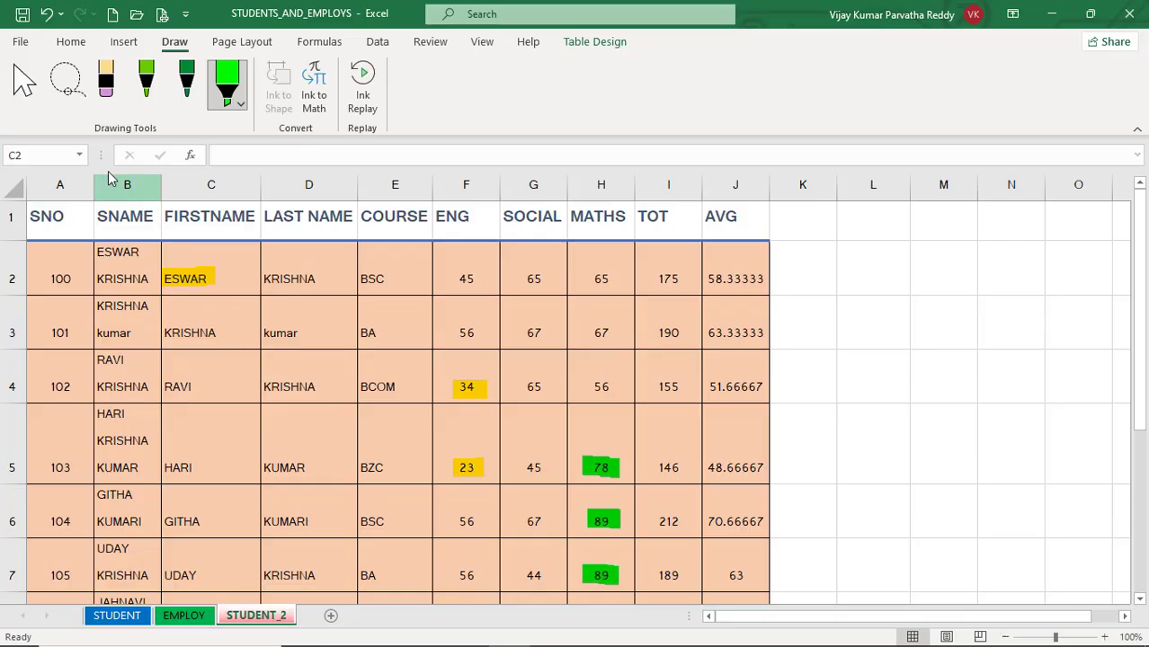
Step: Switch from the highlighter back to the normal selection pointer and return to the Home commands
click(70, 43)
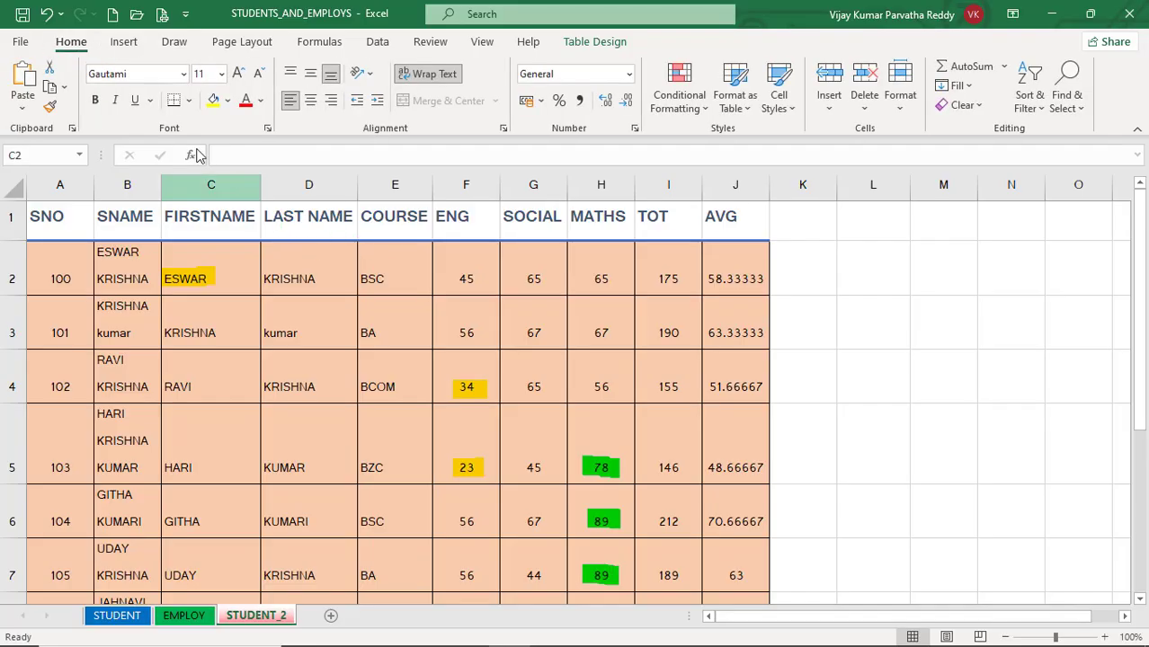
click(175, 42)
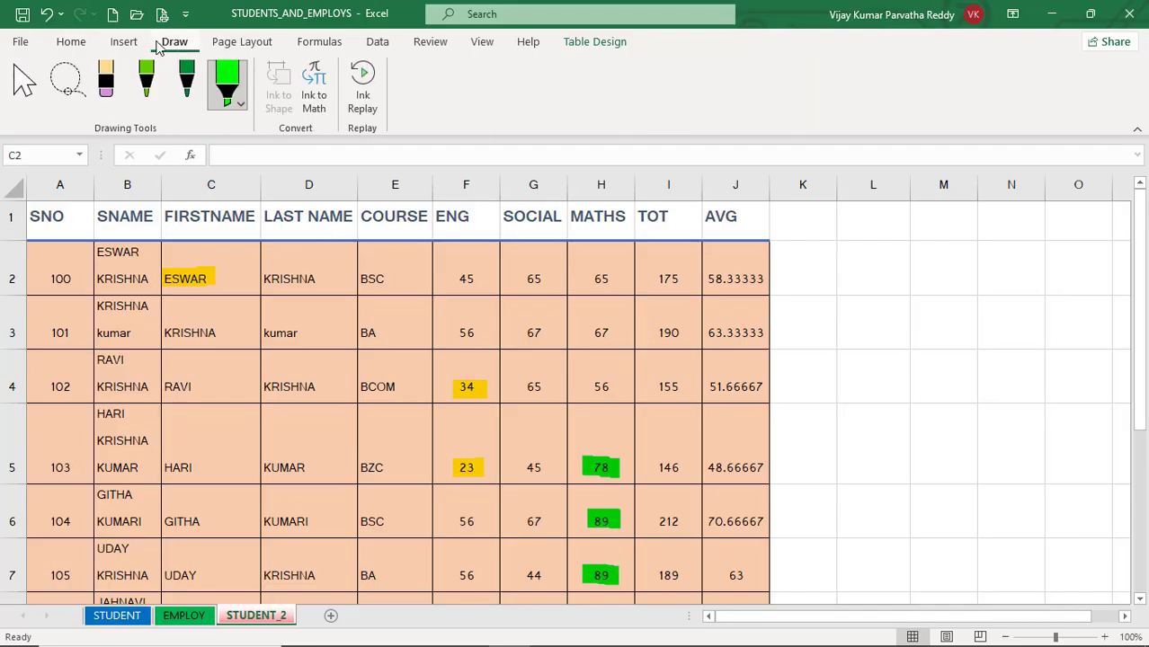
click(26, 86)
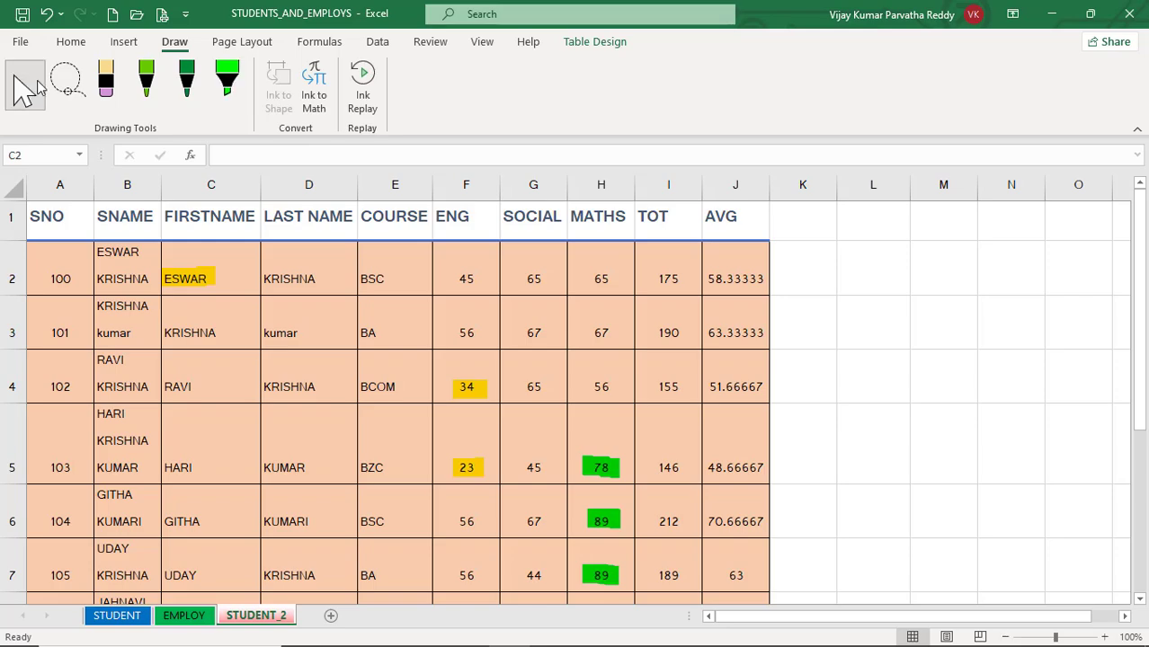
click(70, 42)
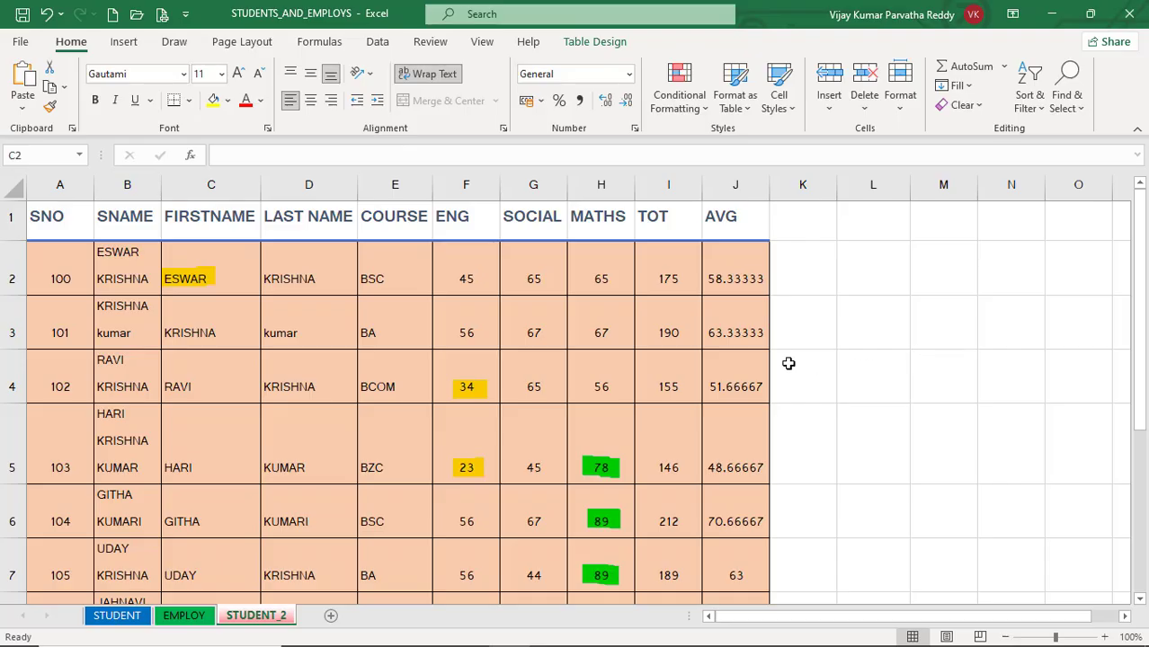
Step: Compare selecting the ink marks on F4 and C2 with selecting the surrounding cells using the normal pointer
click(478, 391)
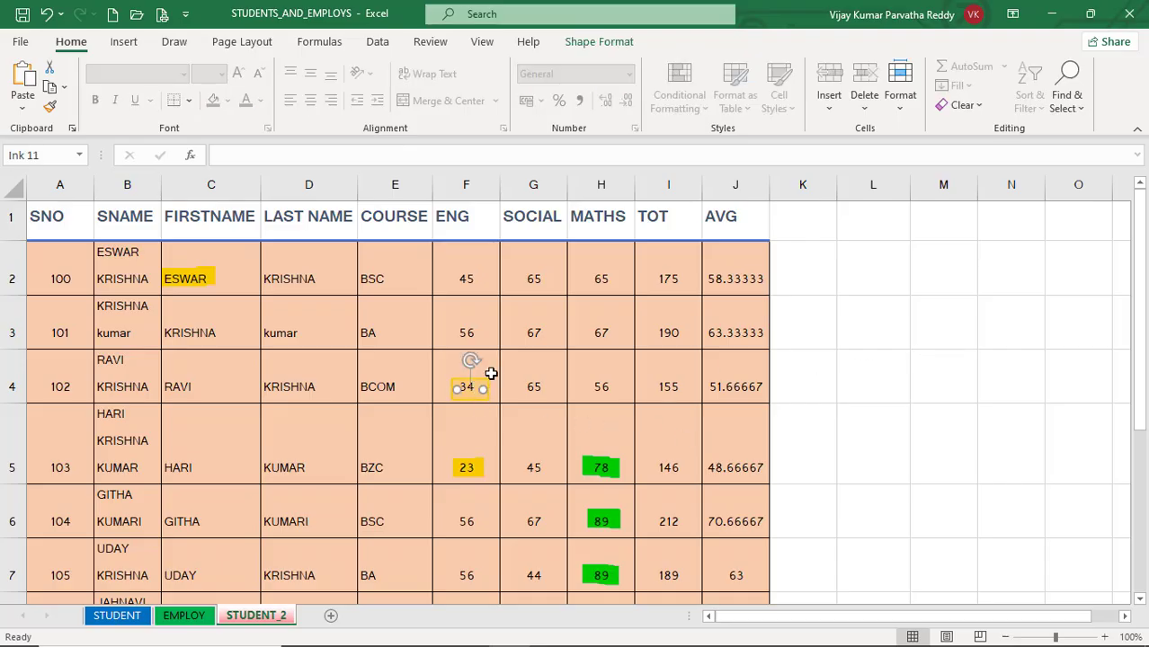
click(538, 384)
click(548, 323)
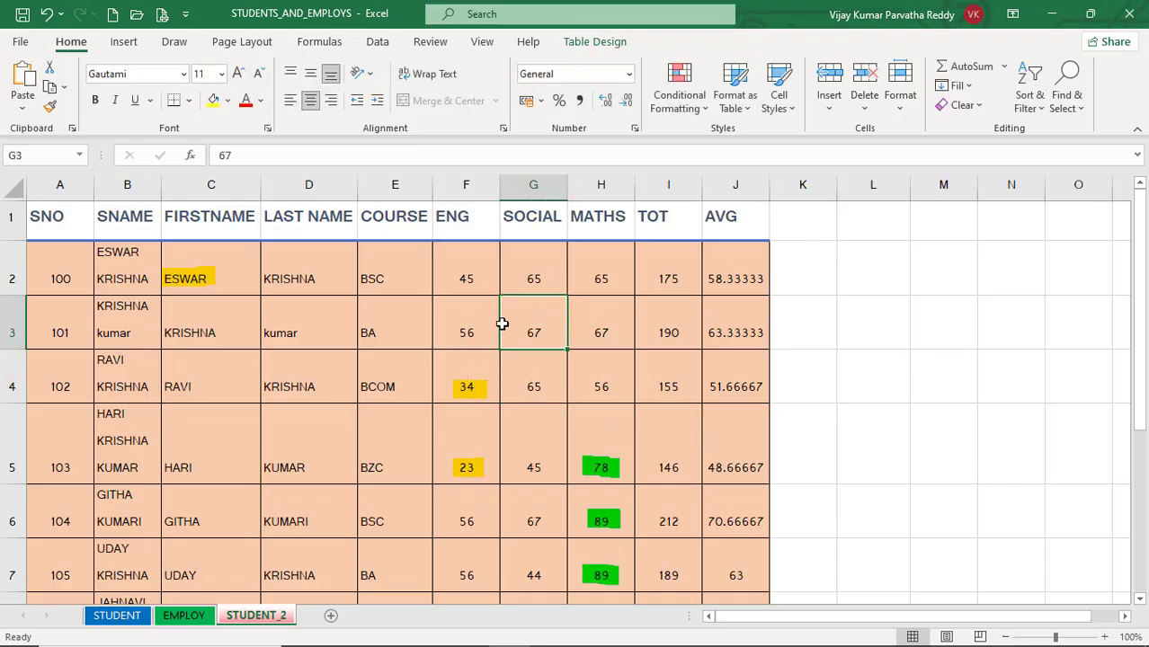
click(466, 331)
click(459, 359)
click(411, 361)
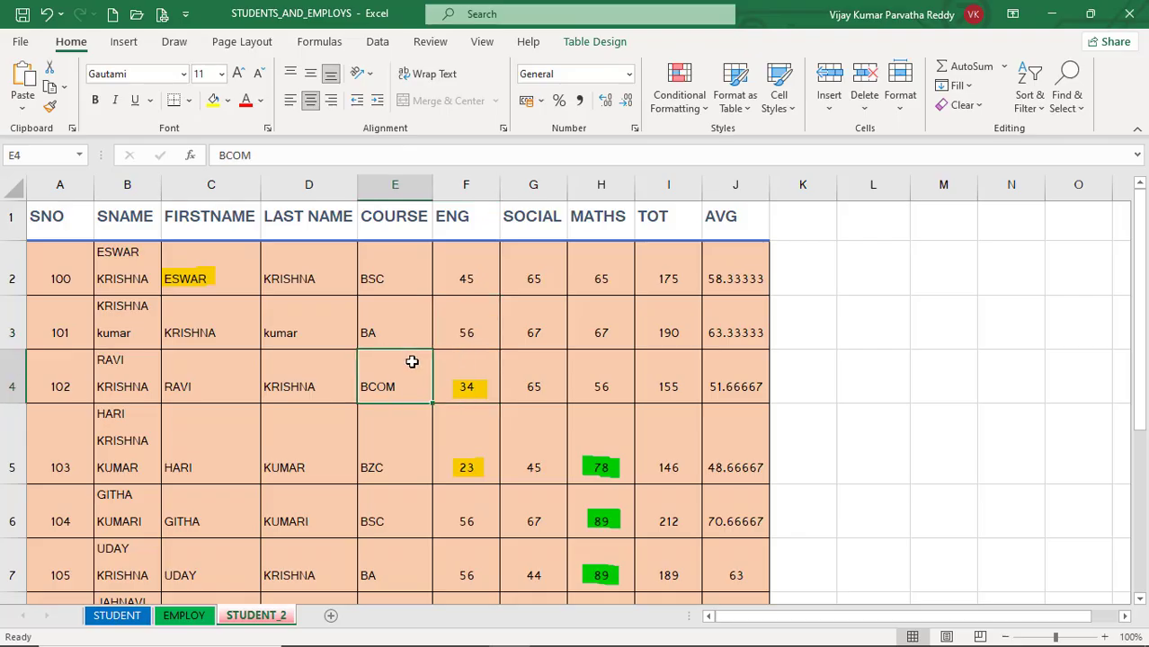
click(385, 327)
click(309, 279)
click(310, 323)
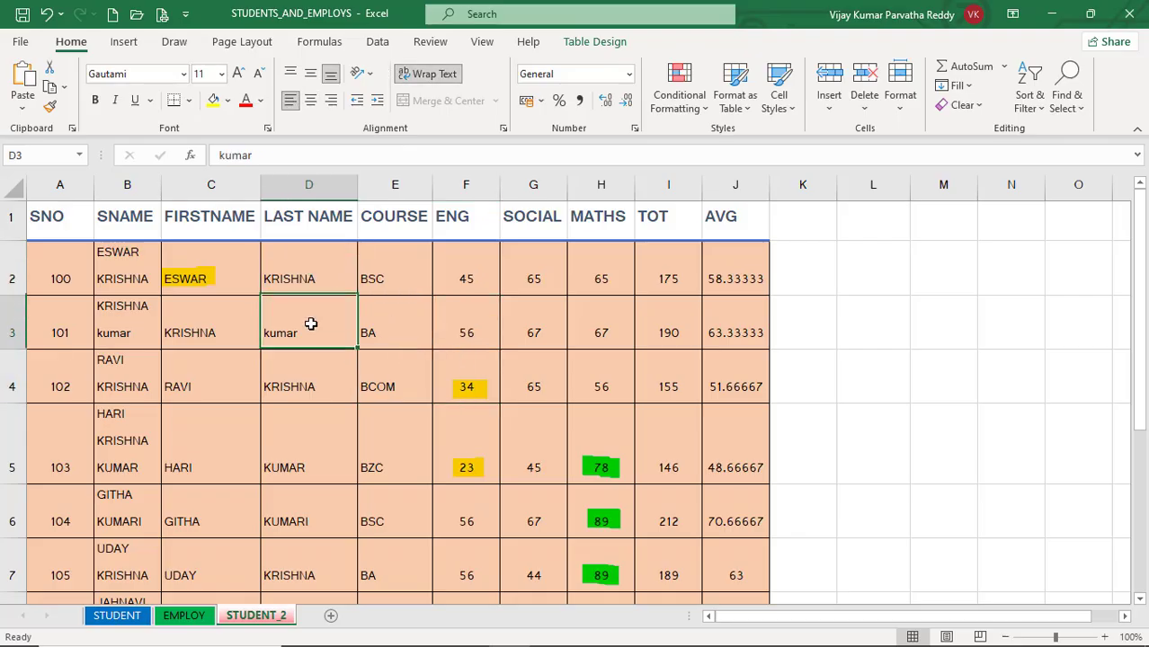
click(310, 371)
click(228, 366)
click(205, 276)
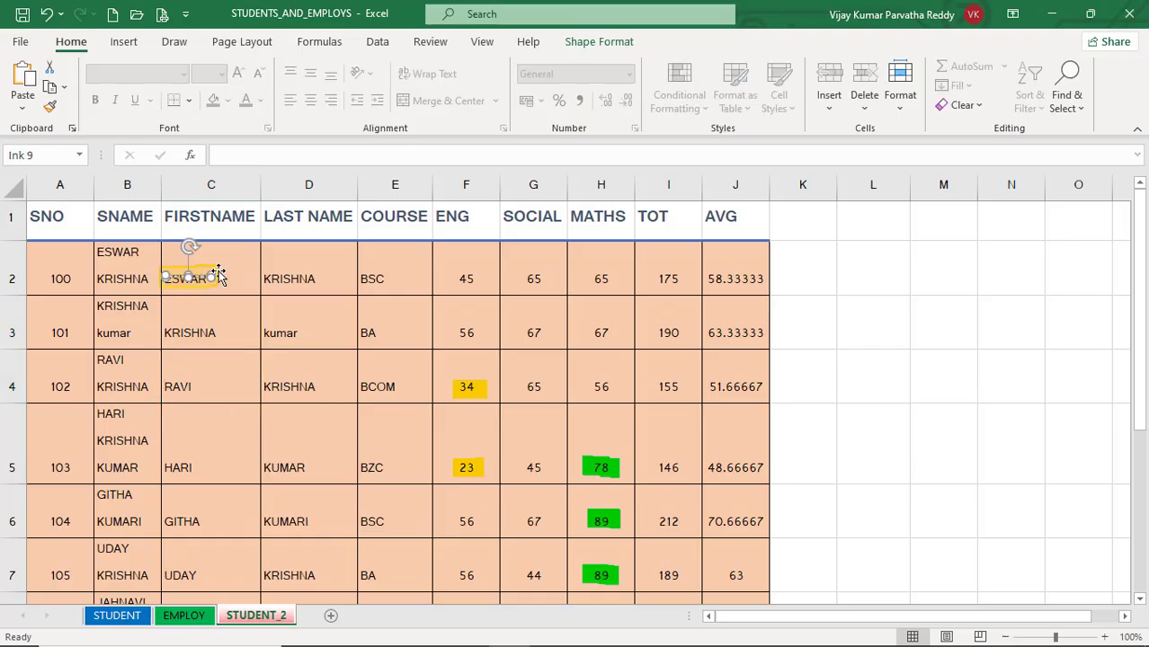
click(472, 389)
click(536, 369)
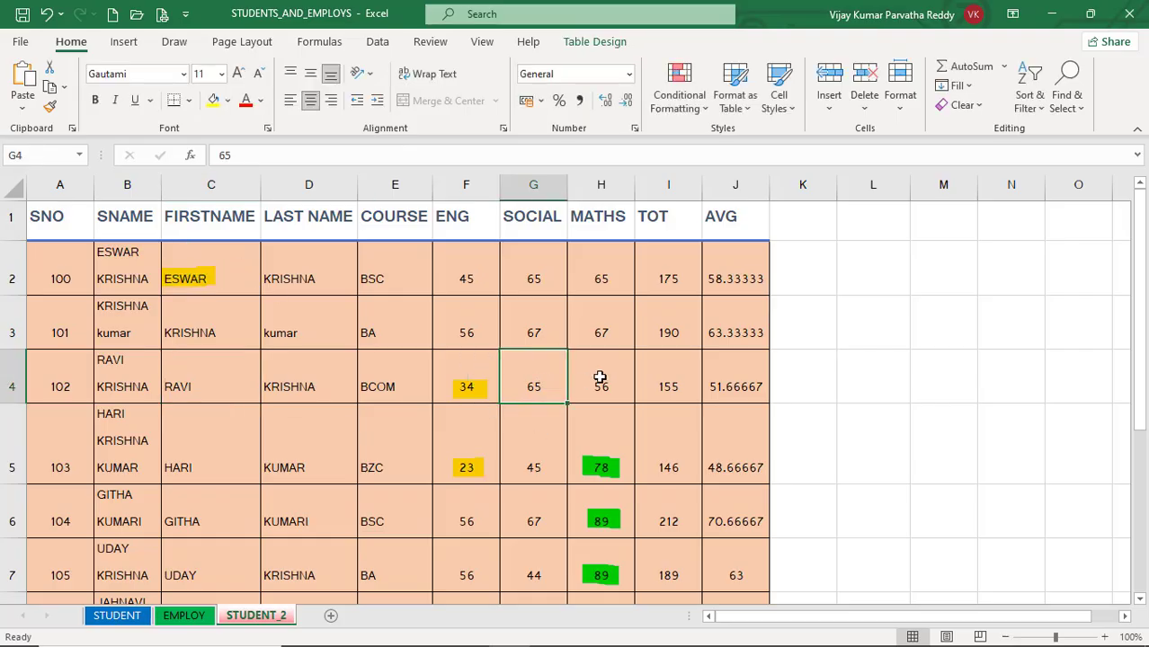
click(600, 376)
Step: Turn on Select Objects and select the ink marks on H5, H6, H7, F5, F4 and C2 one after another
click(1068, 100)
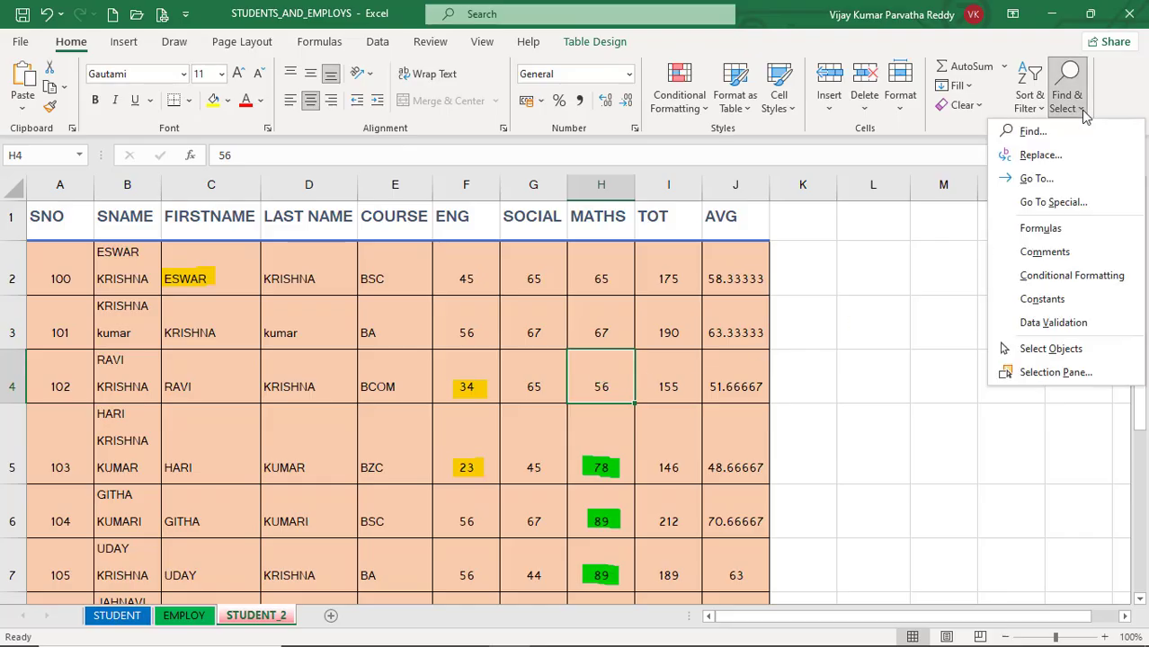
click(1077, 351)
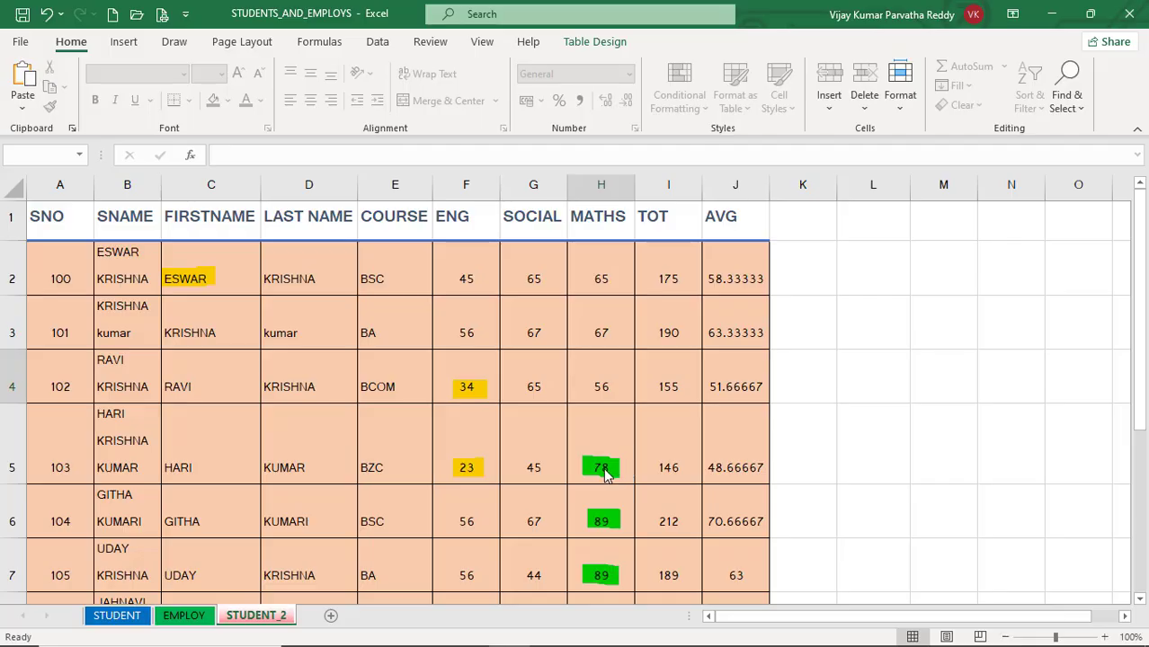
click(603, 468)
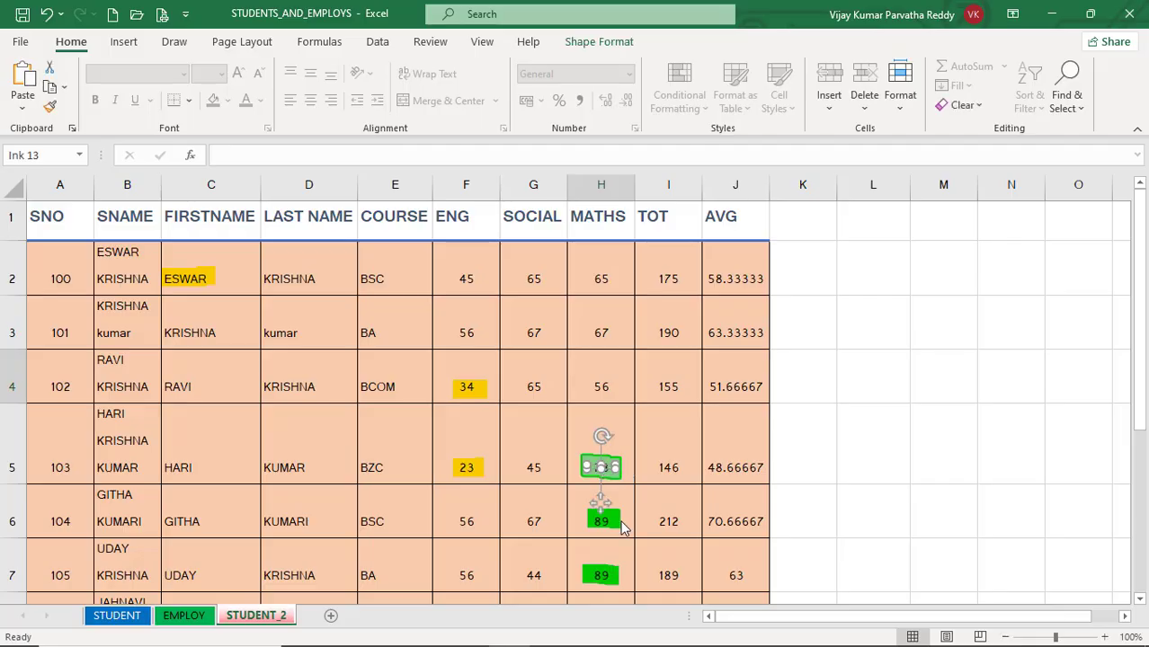
click(610, 528)
click(610, 575)
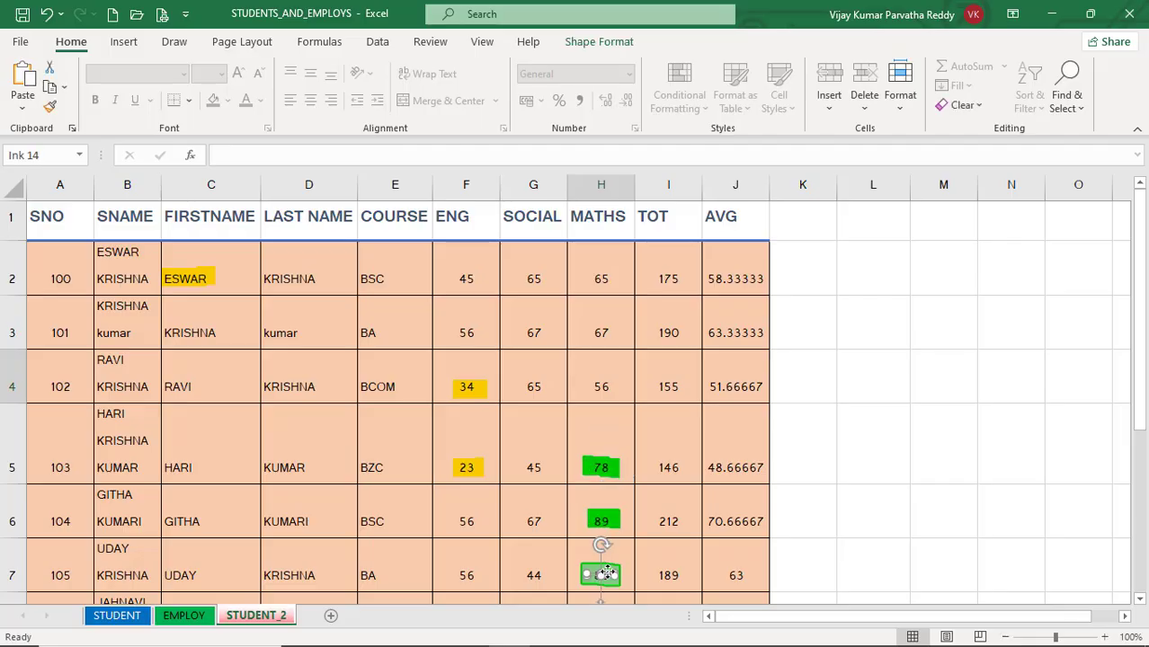
click(469, 467)
click(475, 388)
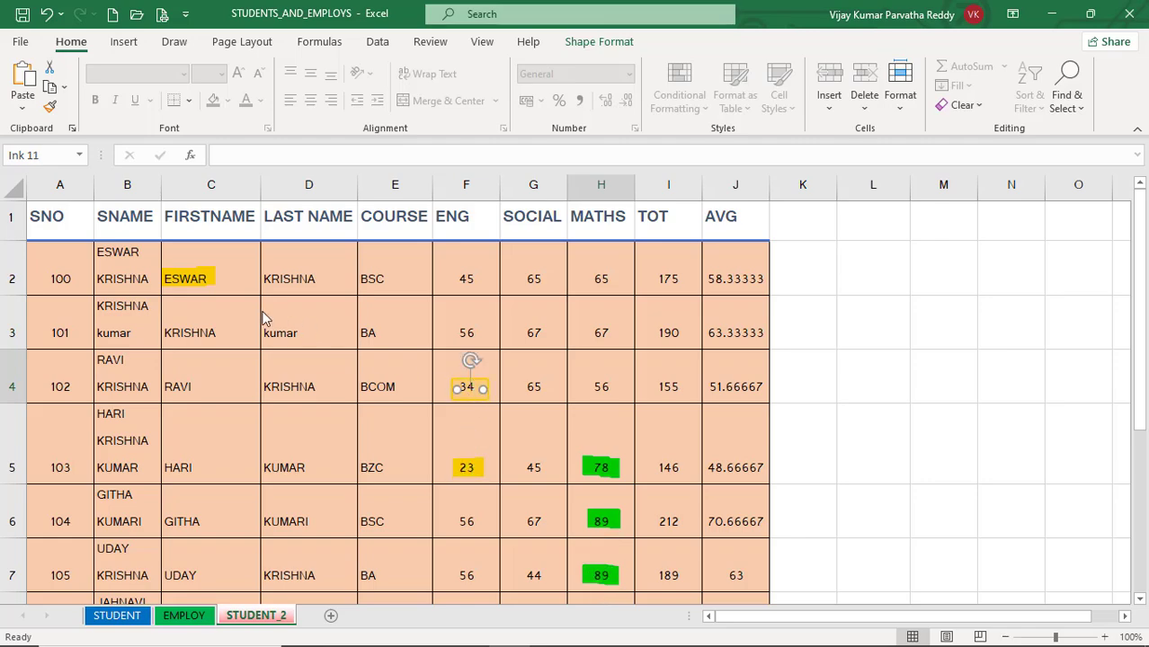
click(198, 280)
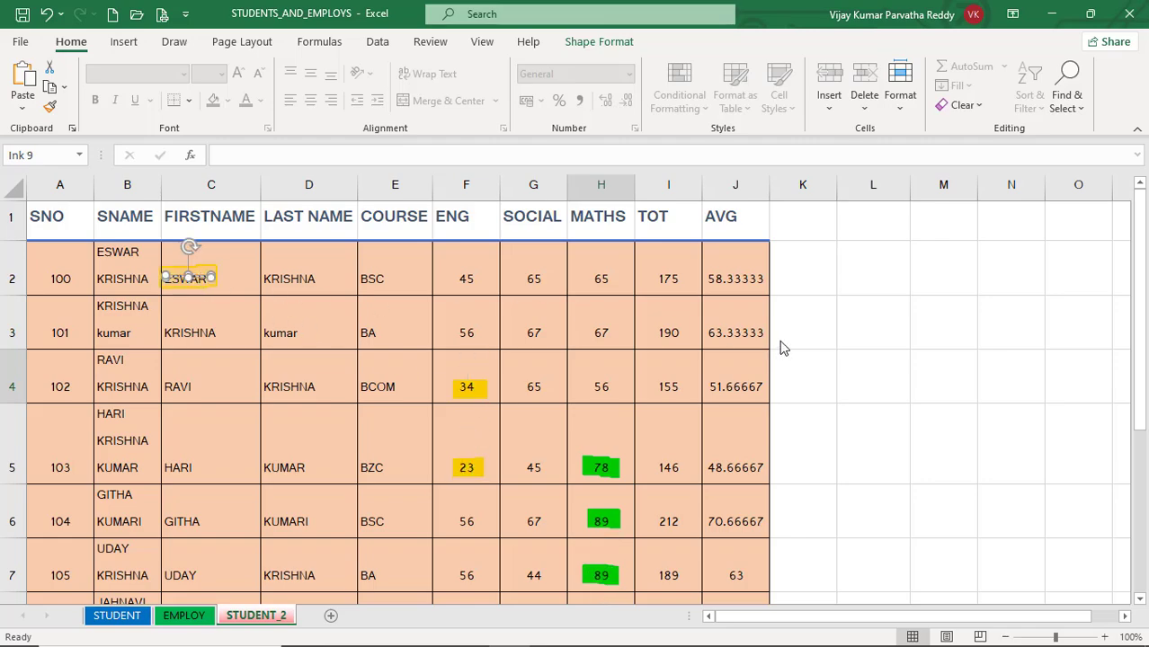
Step: Display the Selection Pane and hide the objects Ink 14, Ink 13, Ink 12 and Ink 11 individually
click(1077, 111)
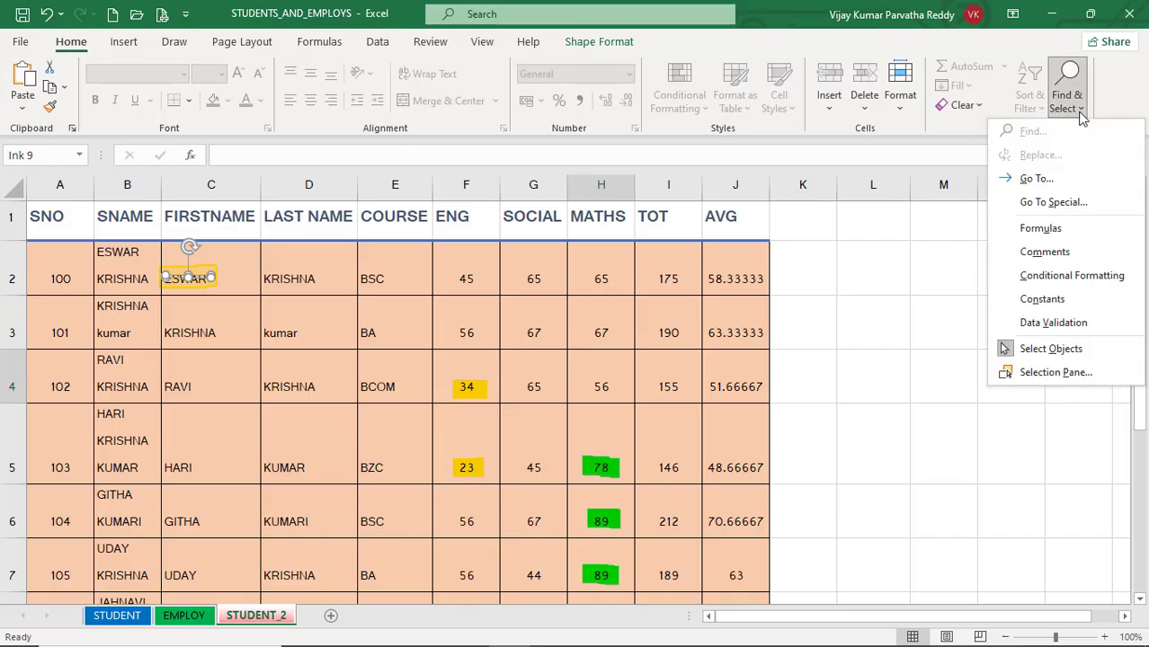
click(1056, 372)
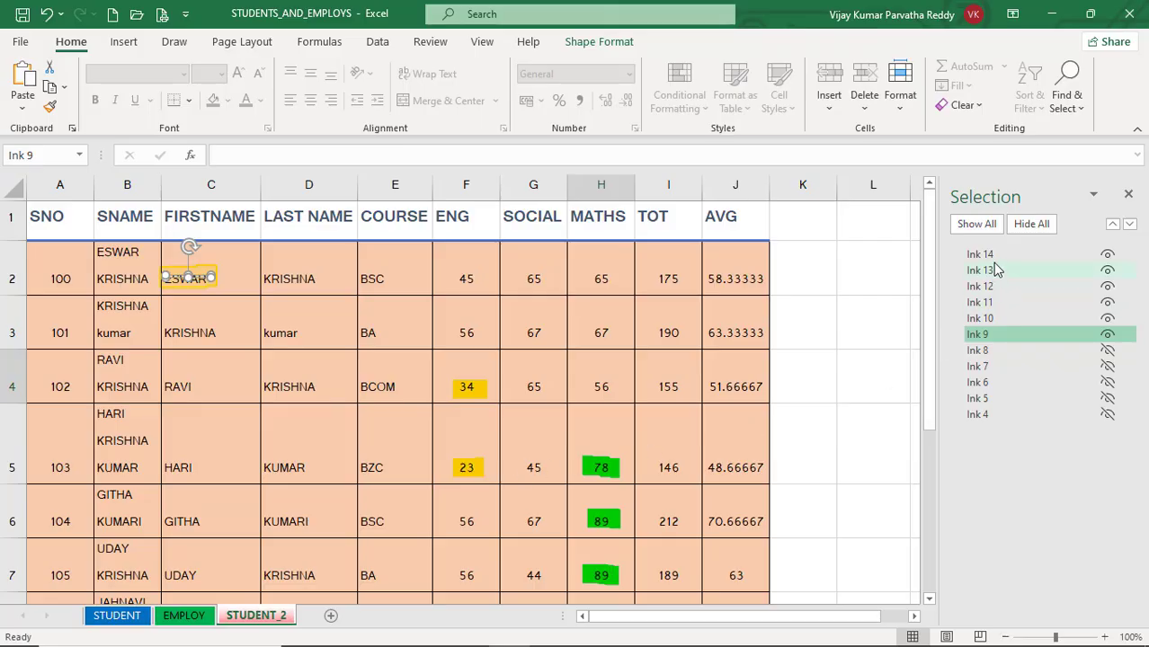
click(1111, 258)
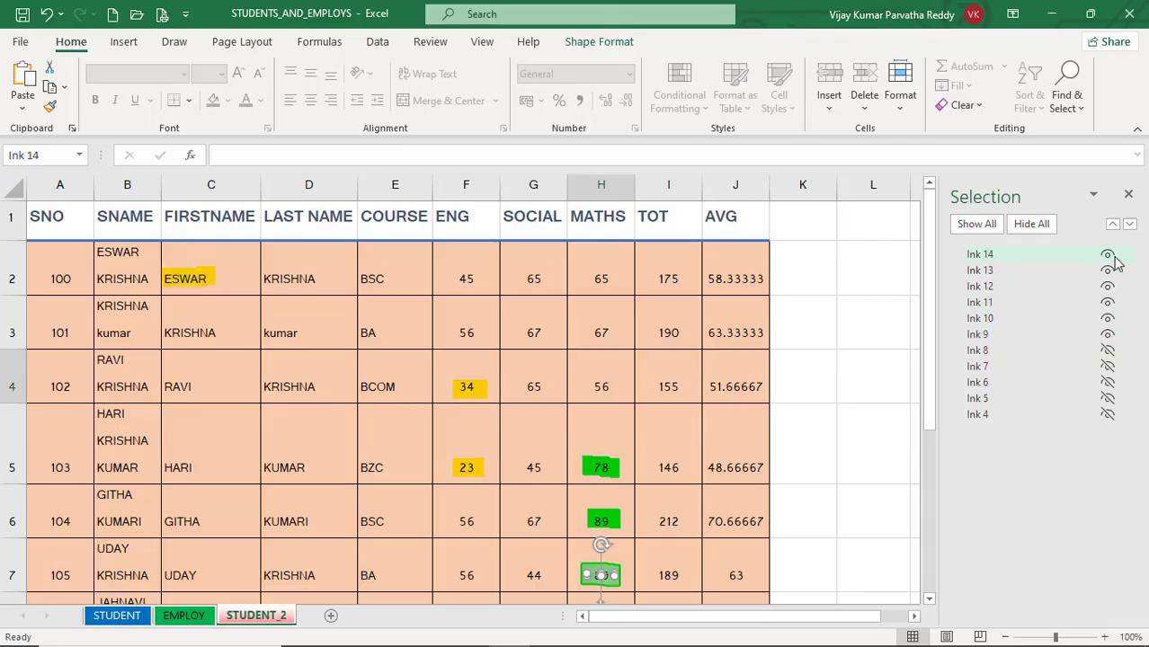
click(1108, 256)
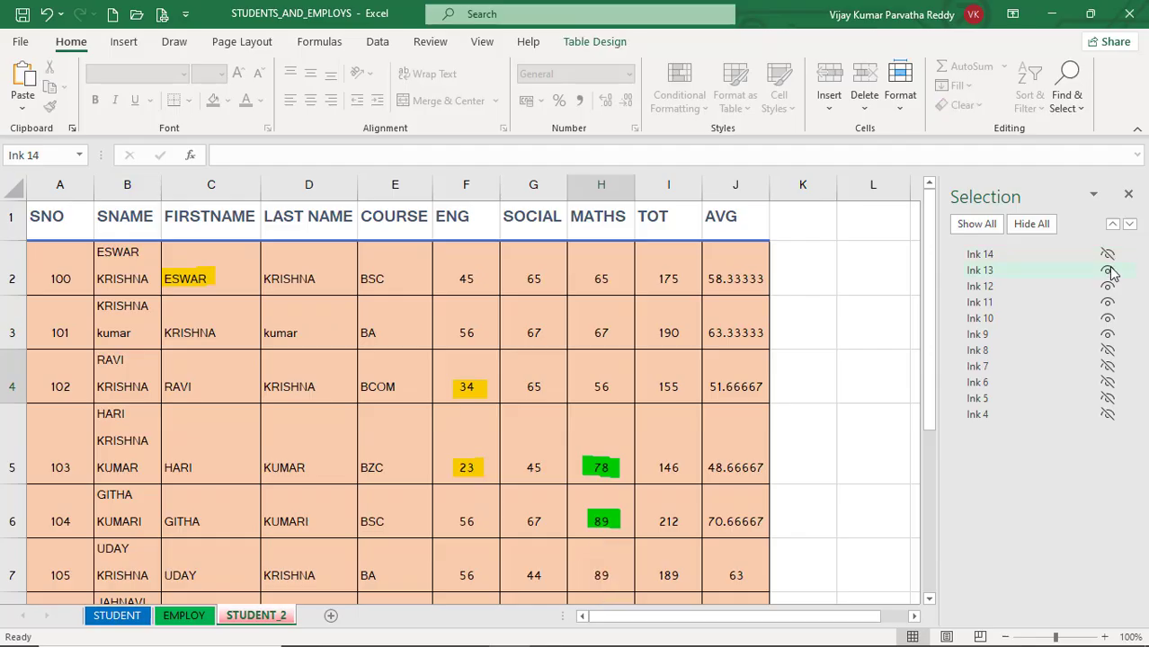
click(1109, 272)
click(1108, 288)
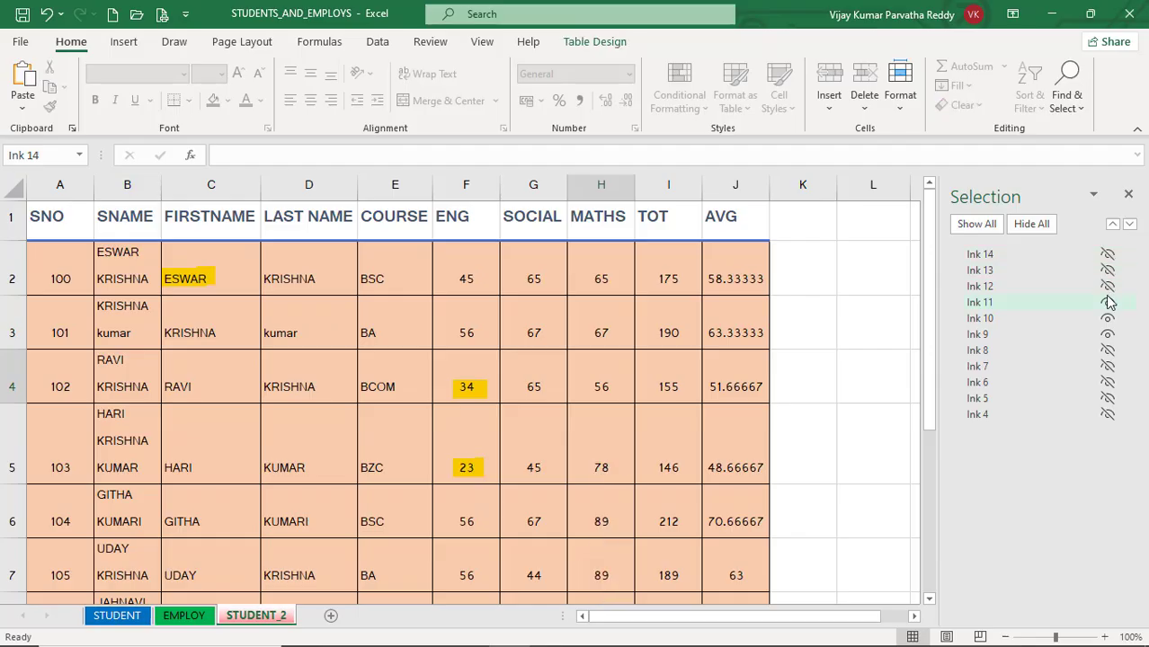
click(1107, 304)
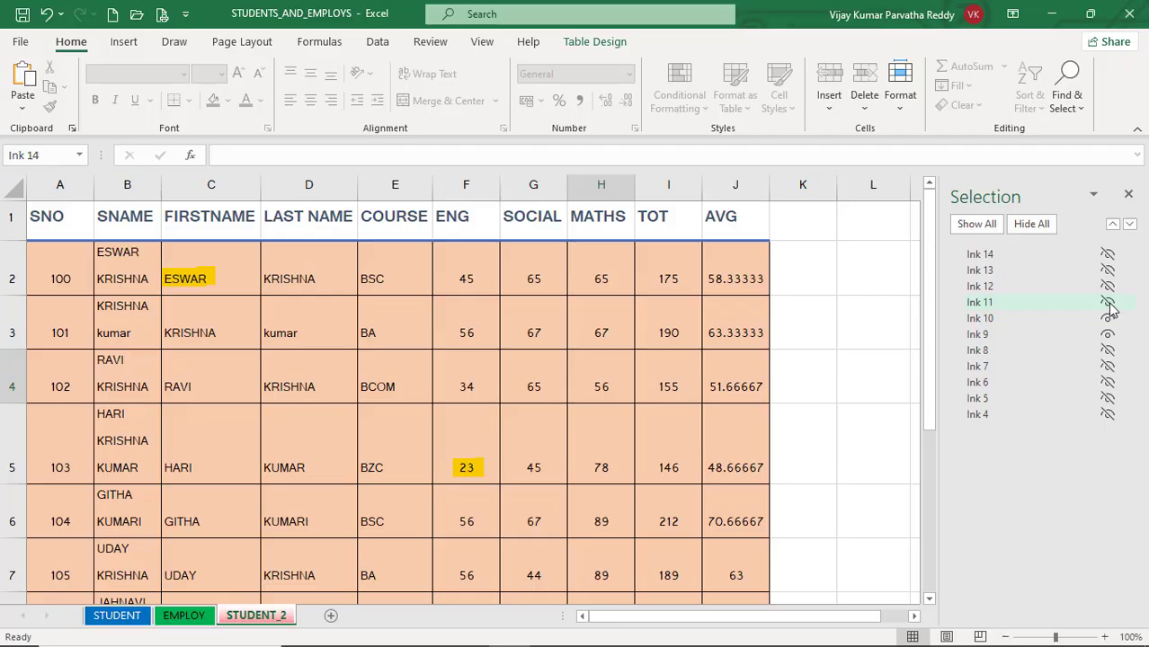
Step: Hide and show all the ink objects on the sheet twice, ending with all of them shown
click(1039, 226)
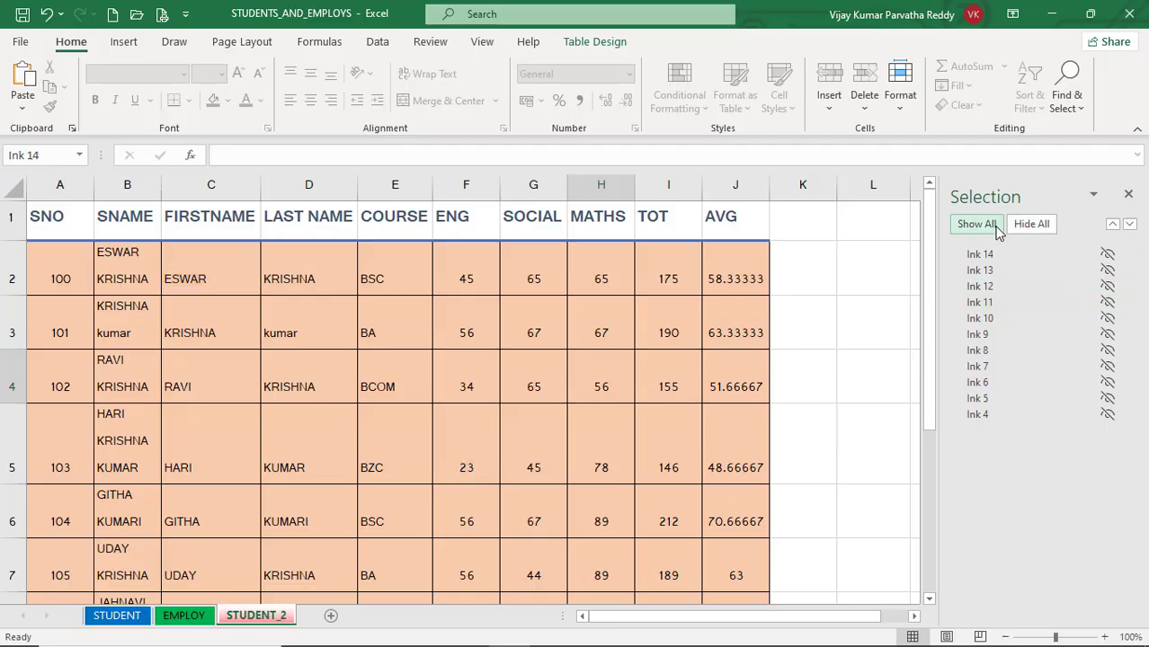
click(986, 229)
click(1032, 225)
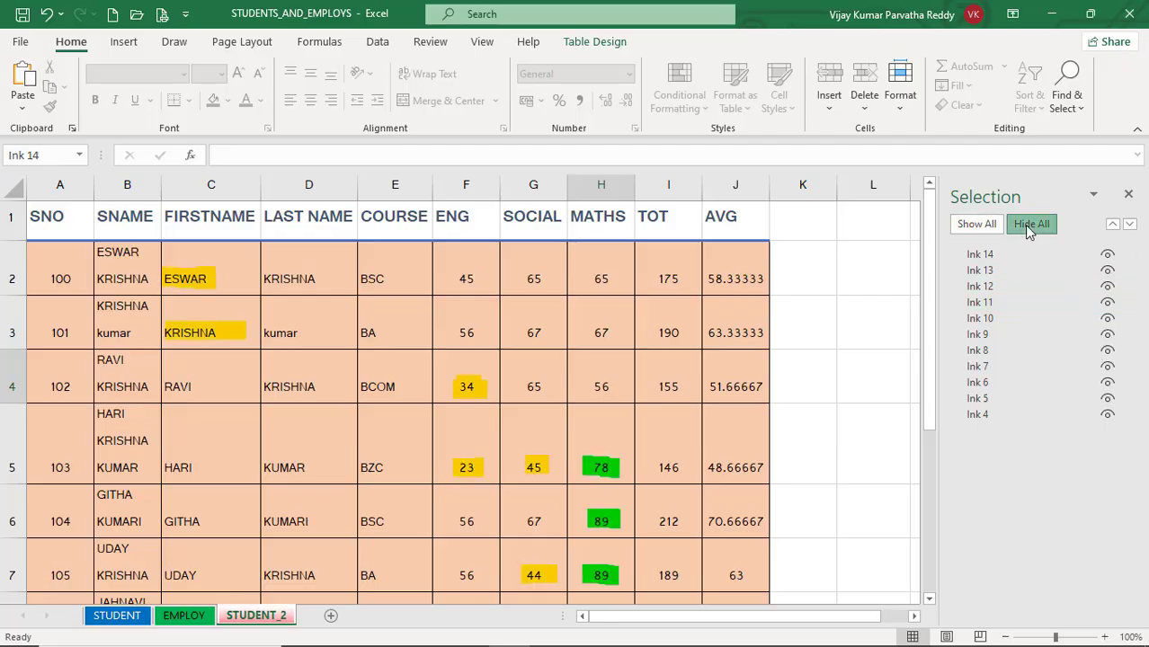
click(984, 229)
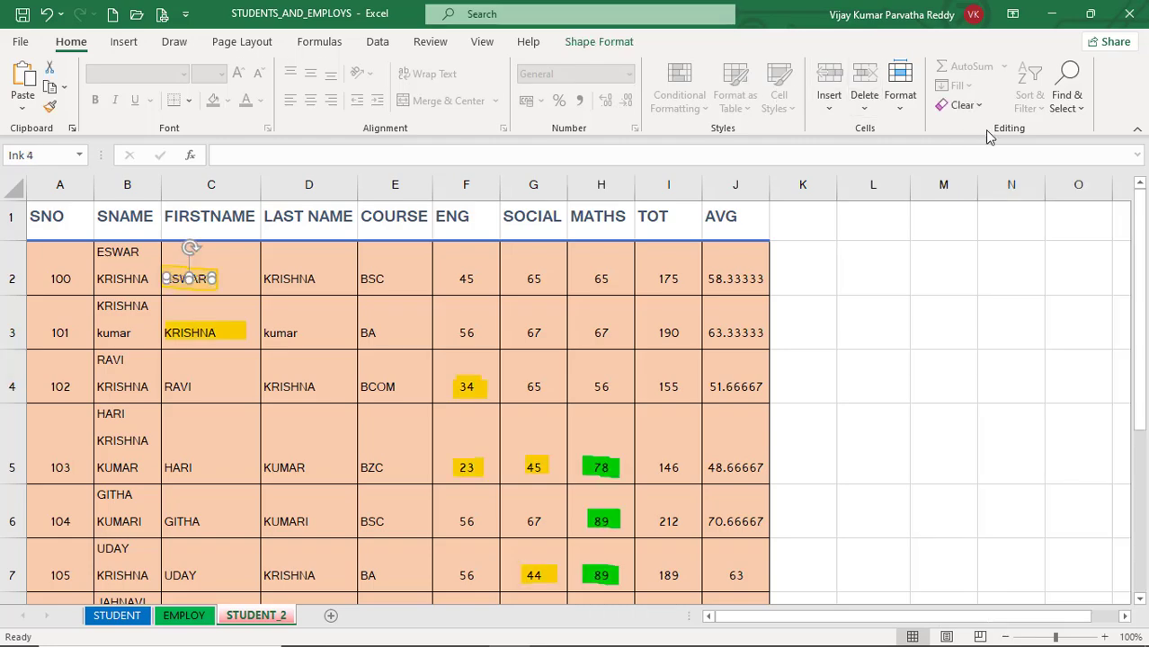
Step: Turn on Select Objects and delete the yellow ink mark over the first name in cell C3
click(1072, 104)
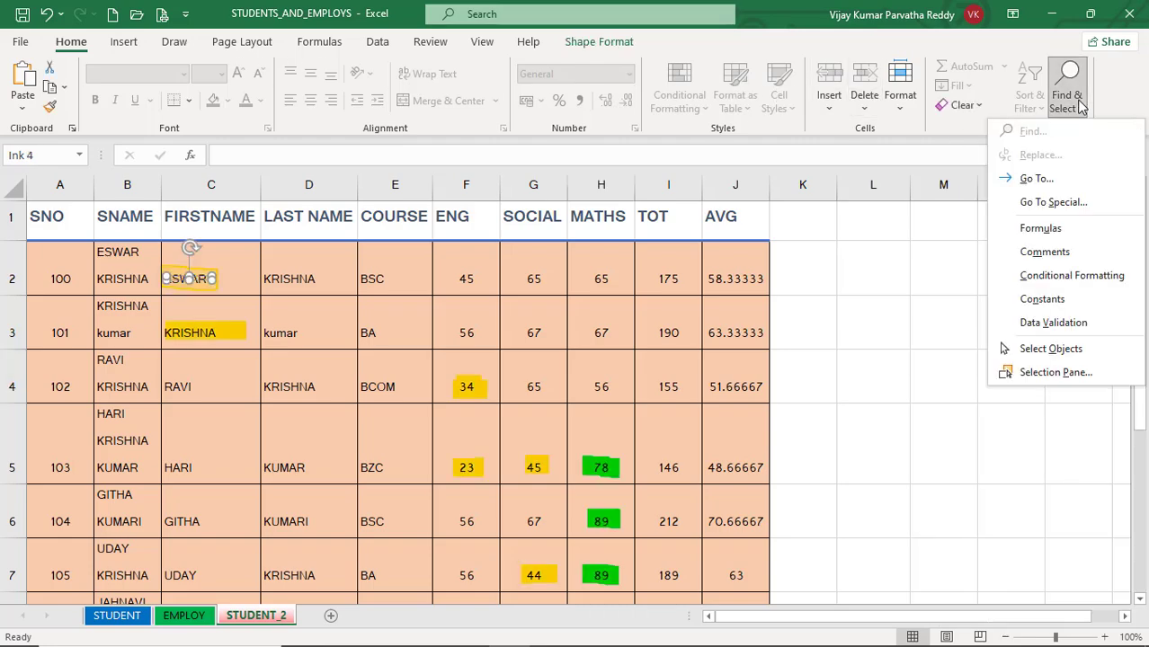
click(1074, 357)
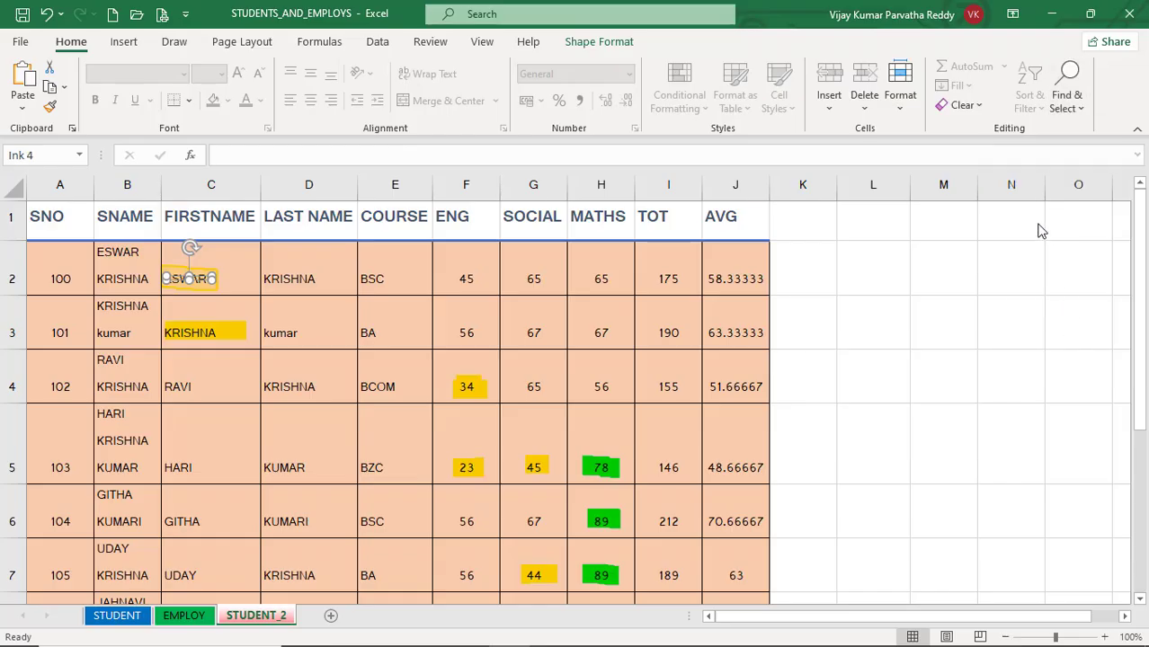
click(218, 329)
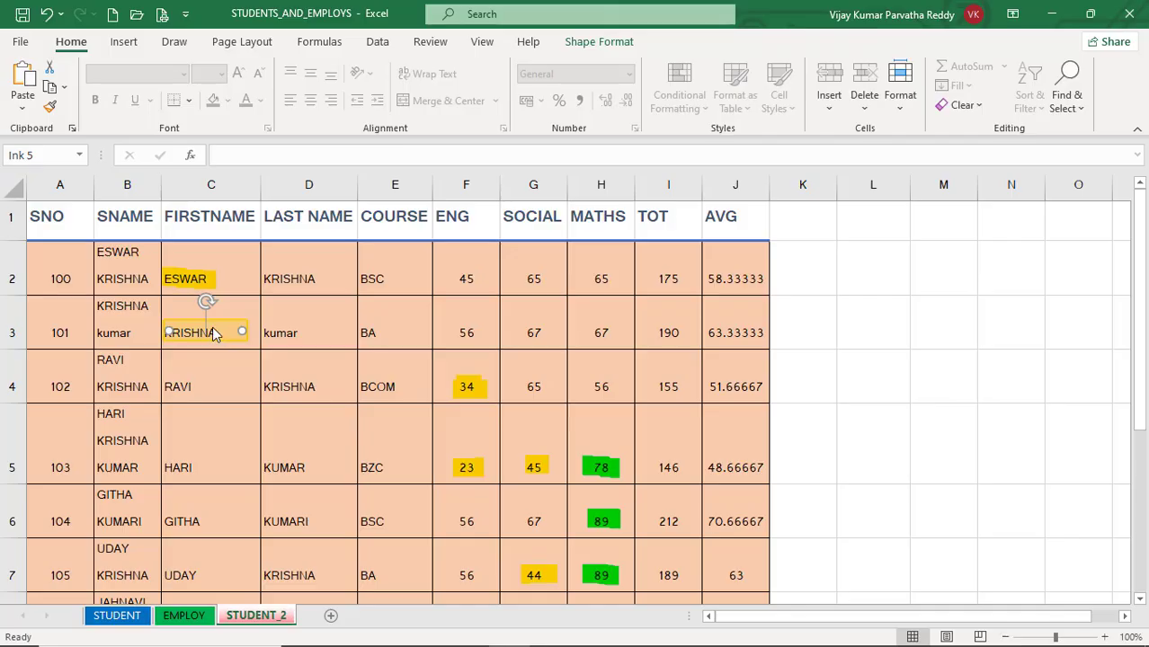
key(Delete)
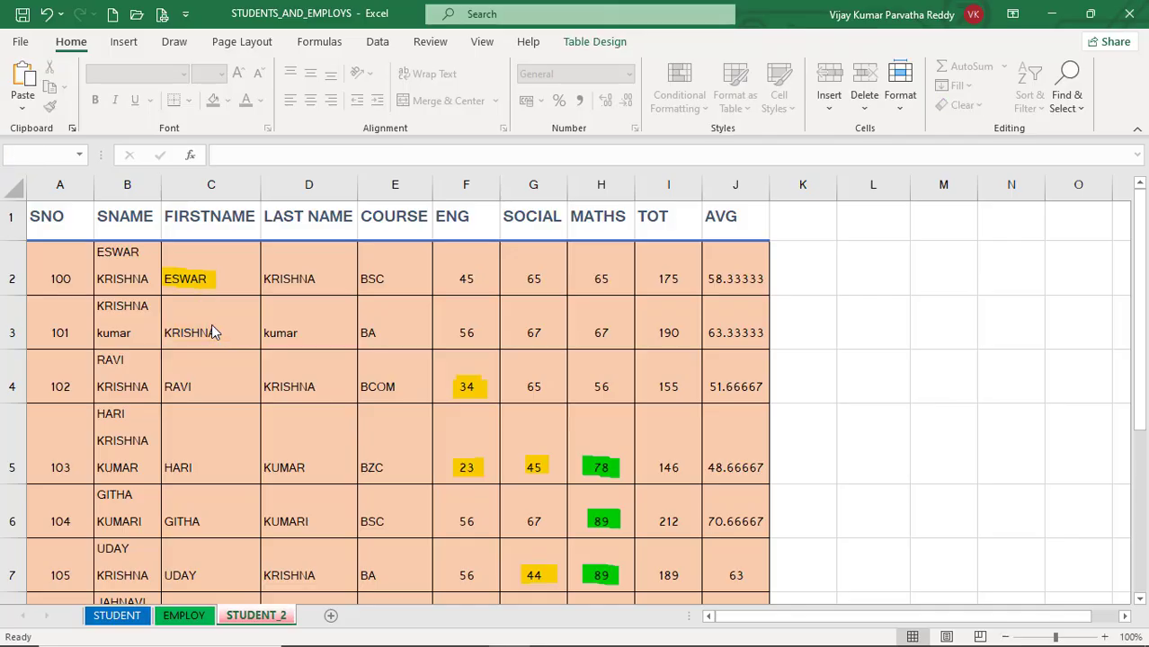
Step: Delete the yellow ink marks over cells C2, F4, F5 and G5 one after another
click(204, 282)
key(Delete)
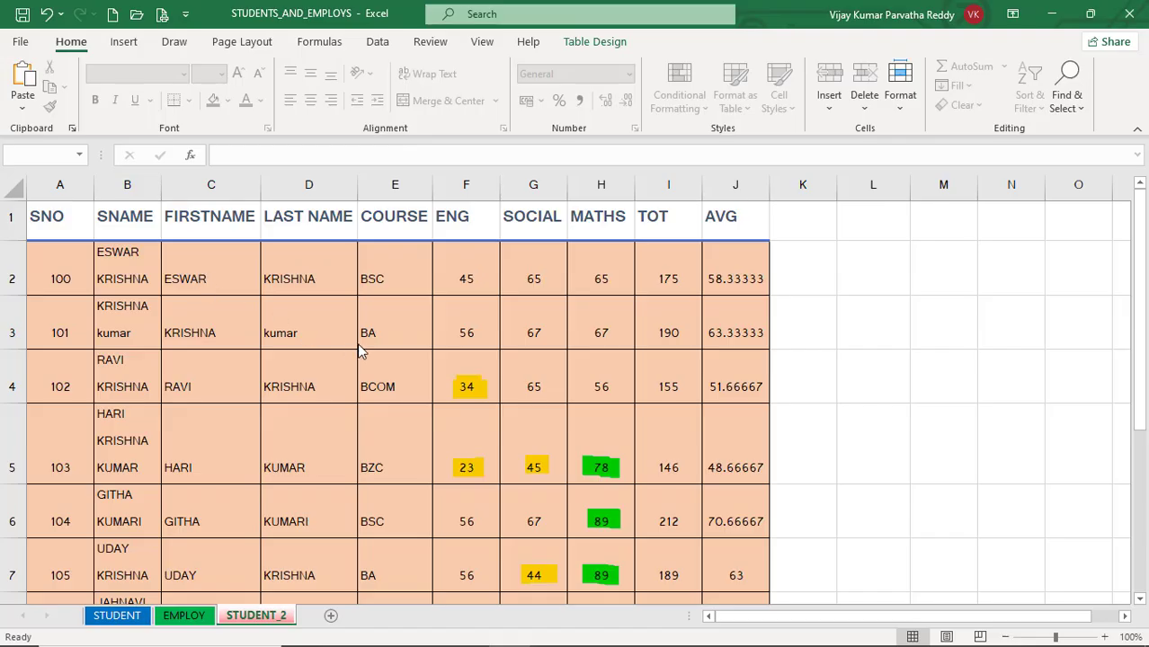
click(458, 388)
key(Delete)
click(466, 386)
key(Delete)
key(Delete)
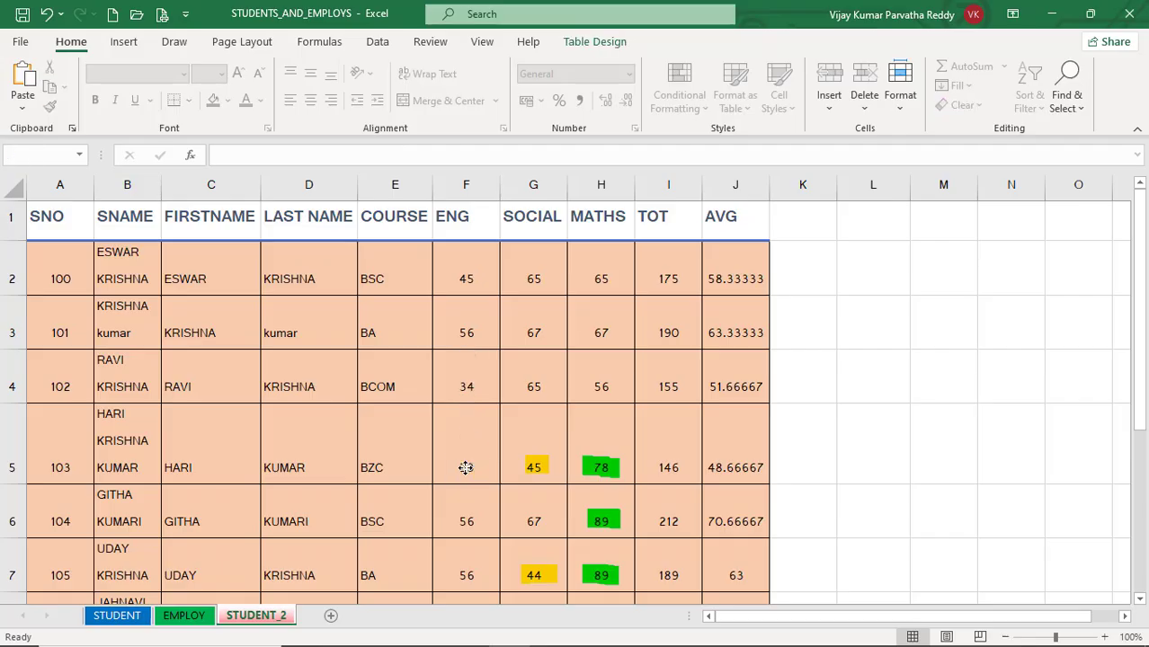
click(534, 467)
Step: Delete the green ink marks over cells H5, H6 and H7 and the yellow ink mark over G7
key(Delete)
click(599, 467)
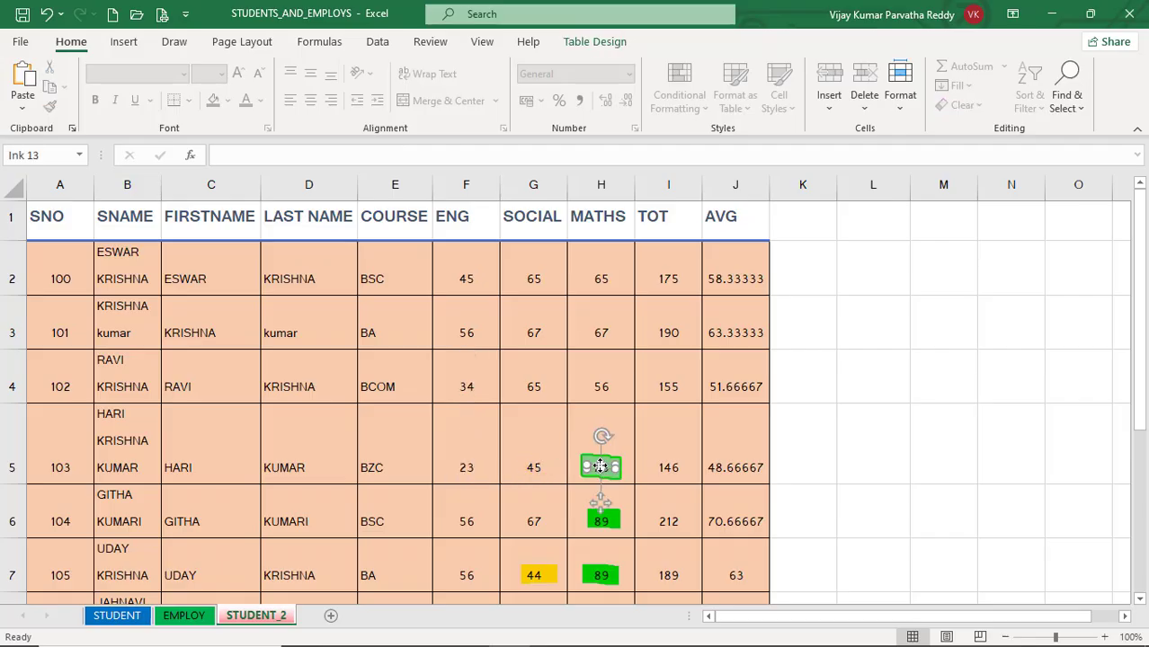
key(Delete)
click(599, 522)
key(Delete)
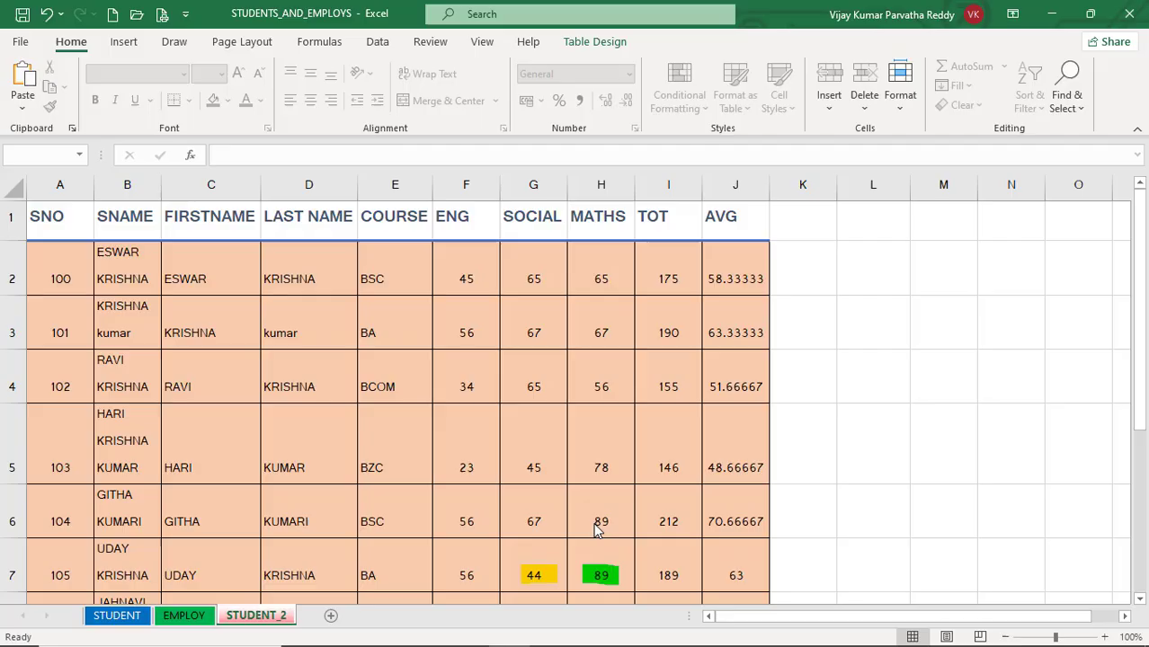
click(598, 576)
key(Delete)
click(537, 575)
key(Delete)
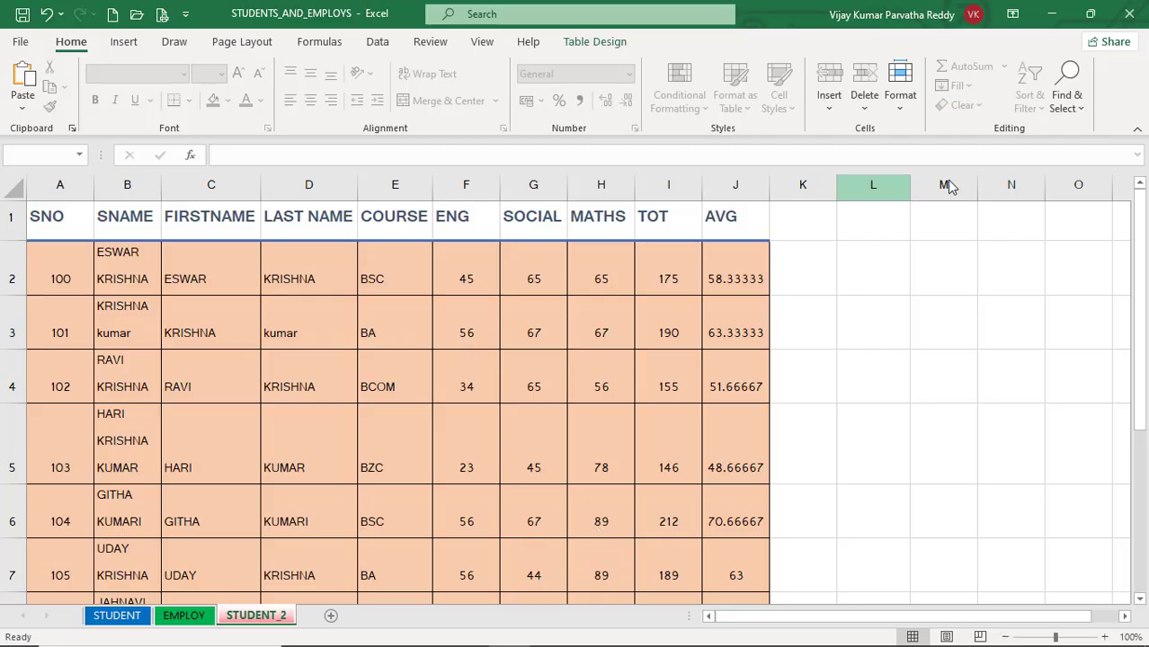
click(1080, 107)
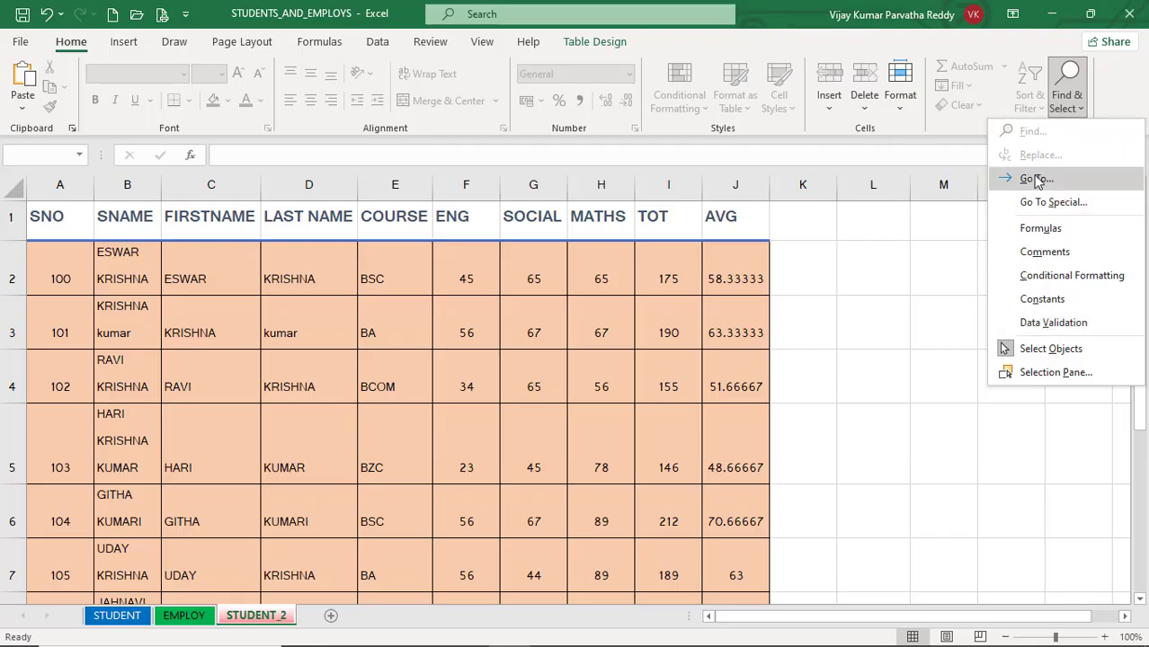
click(407, 363)
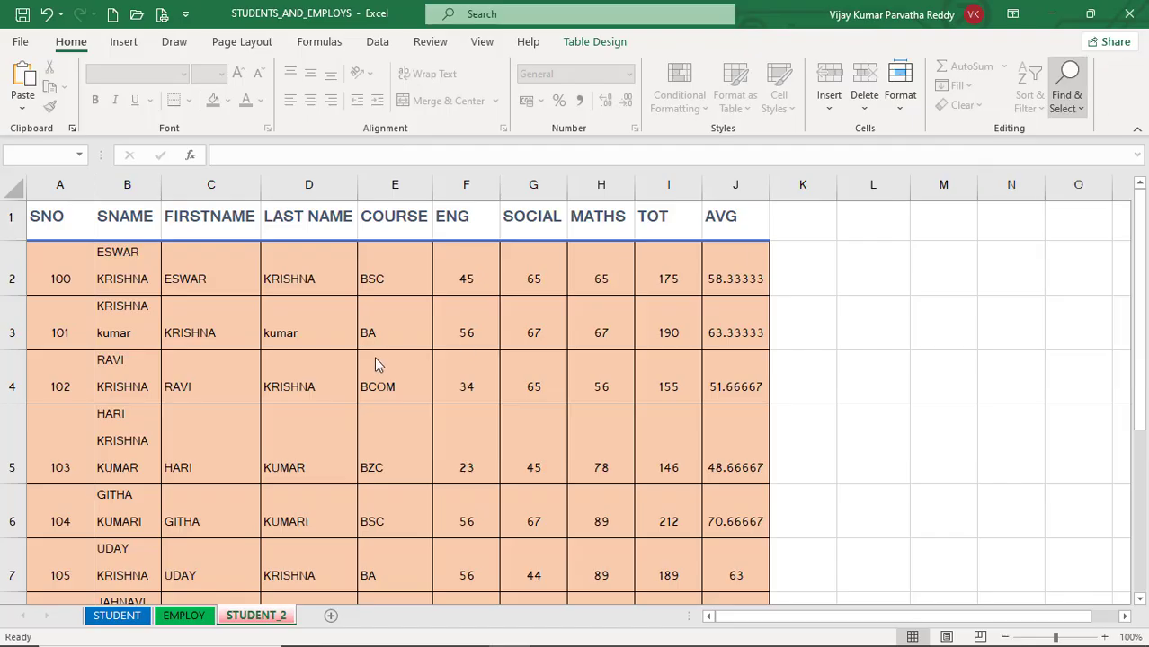